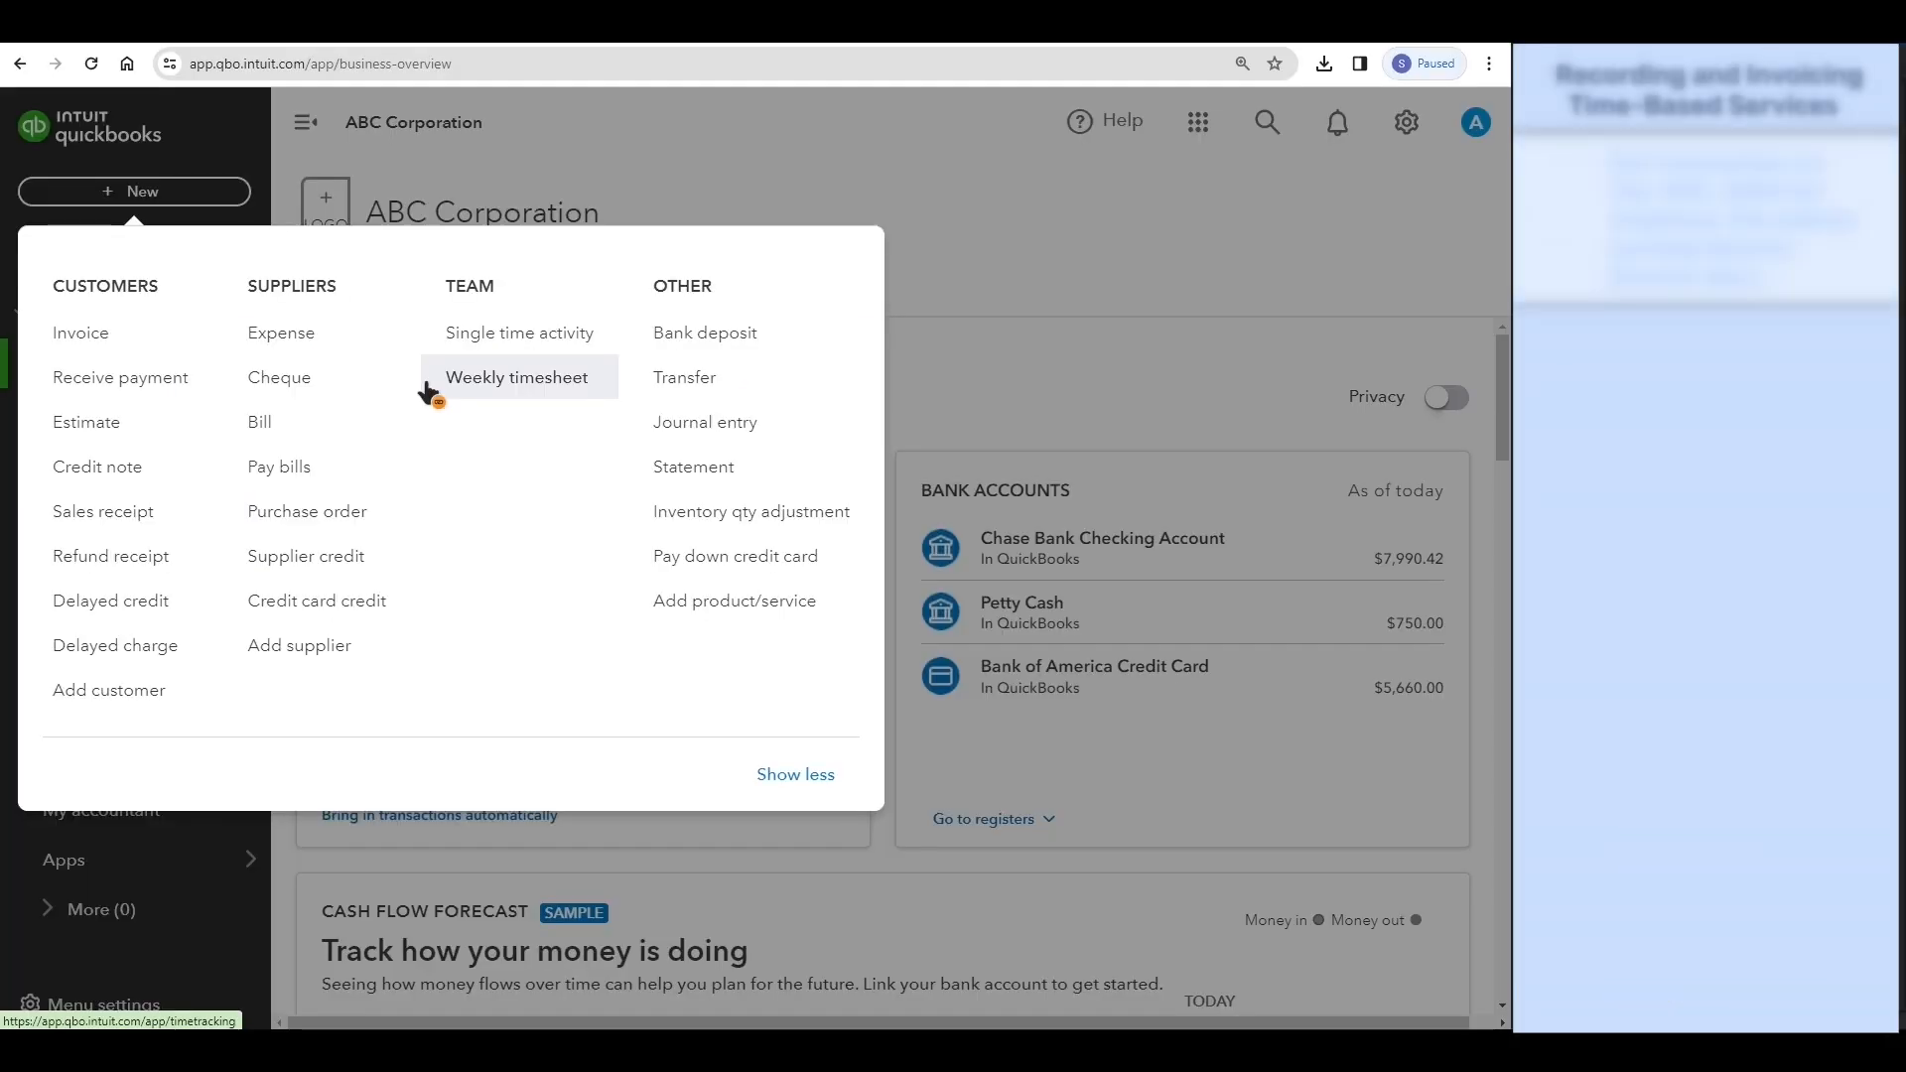
- Start a single time activity and set its date to 01/15/2024
{"action": "left_click", "coordinate": [435, 346]}
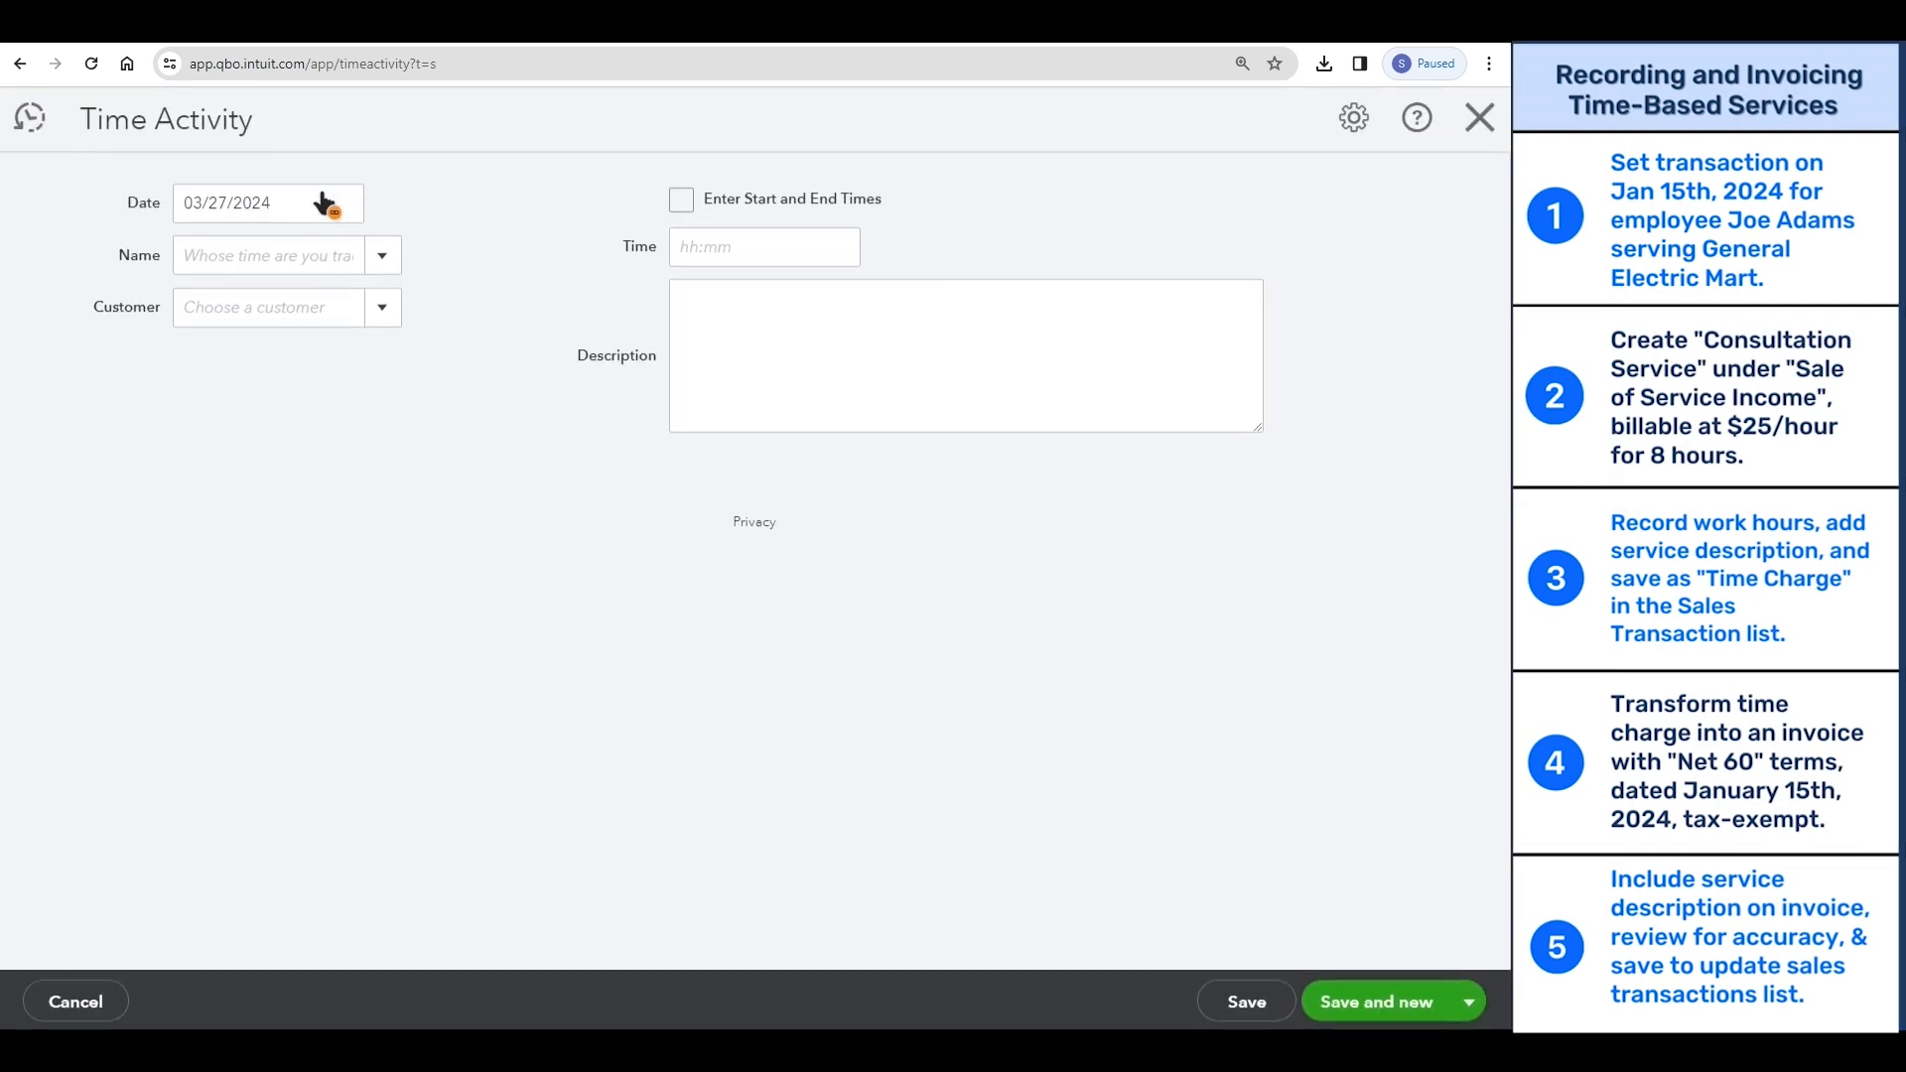
{"action": "left_click", "coordinate": [342, 211]}
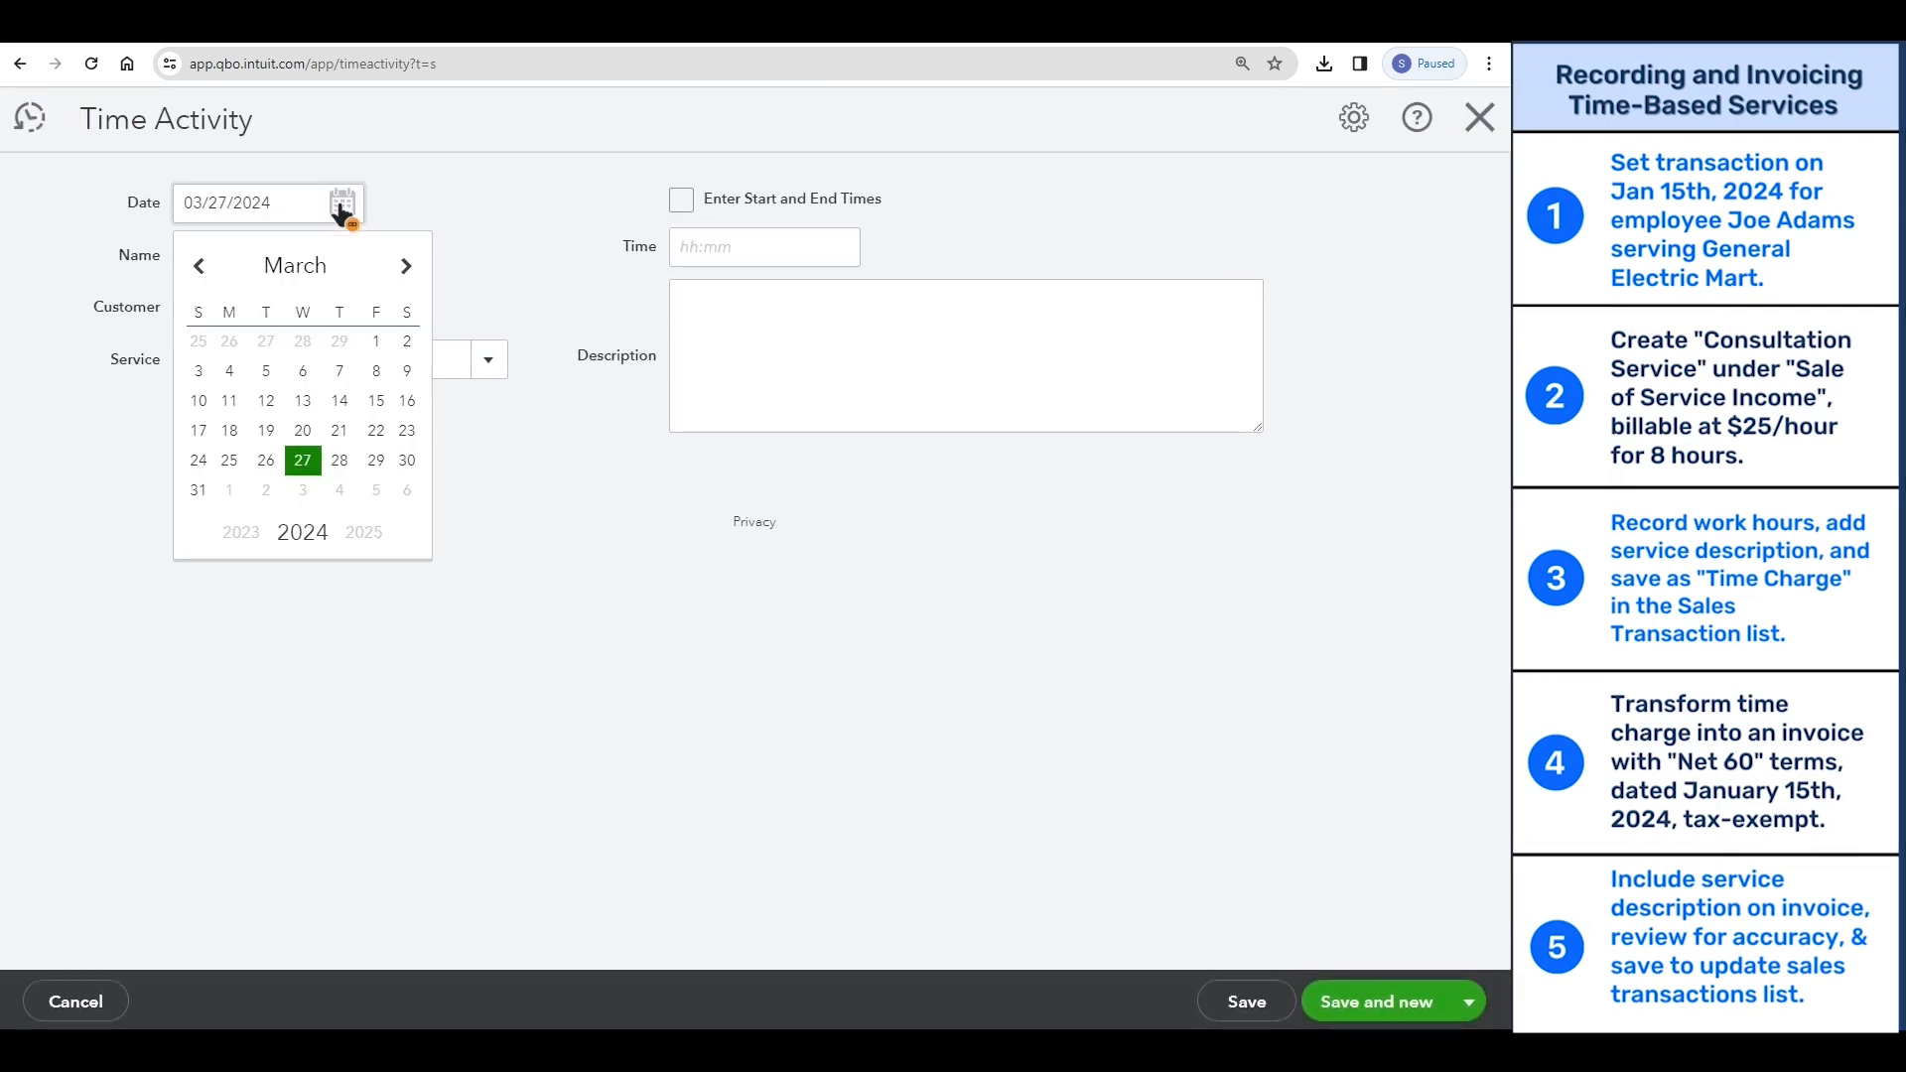
{"action": "left_click", "coordinate": [197, 268]}
{"action": "left_click", "coordinate": [198, 268]}
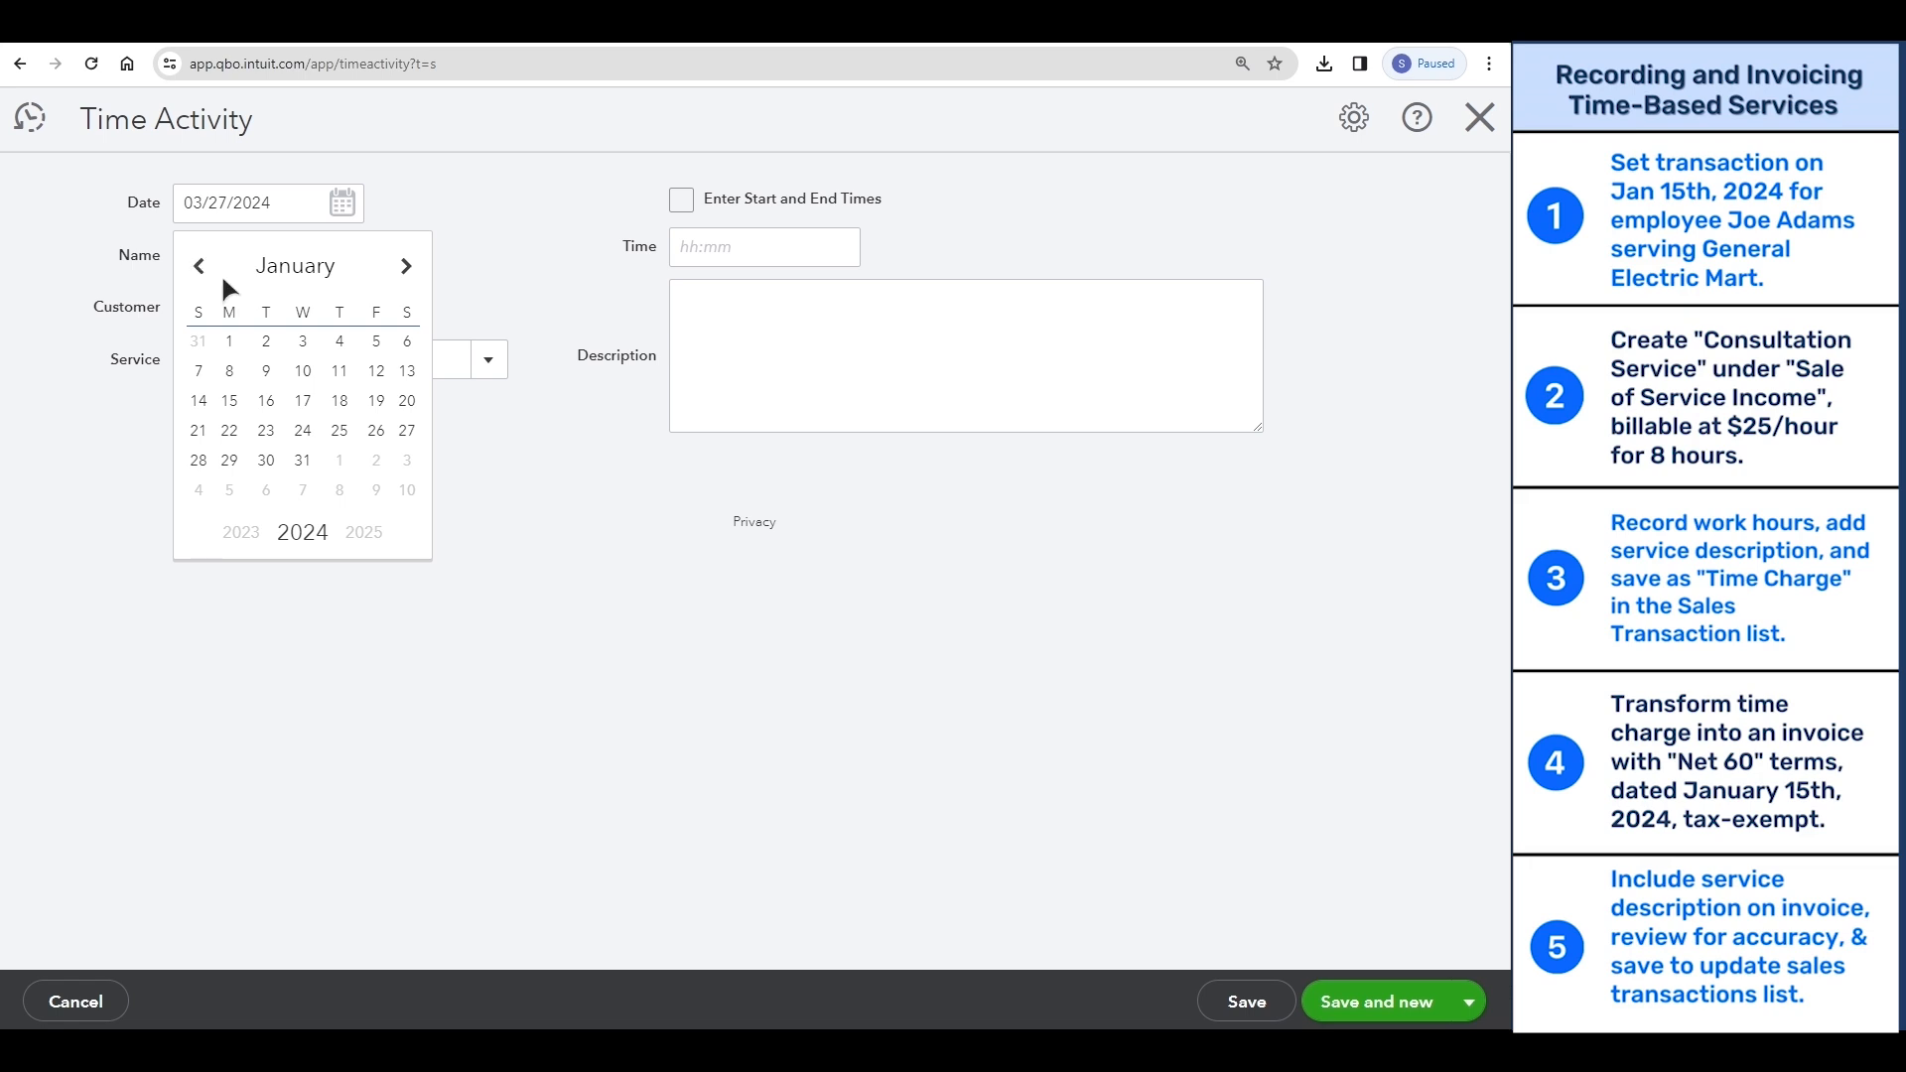
{"action": "left_click", "coordinate": [229, 401]}
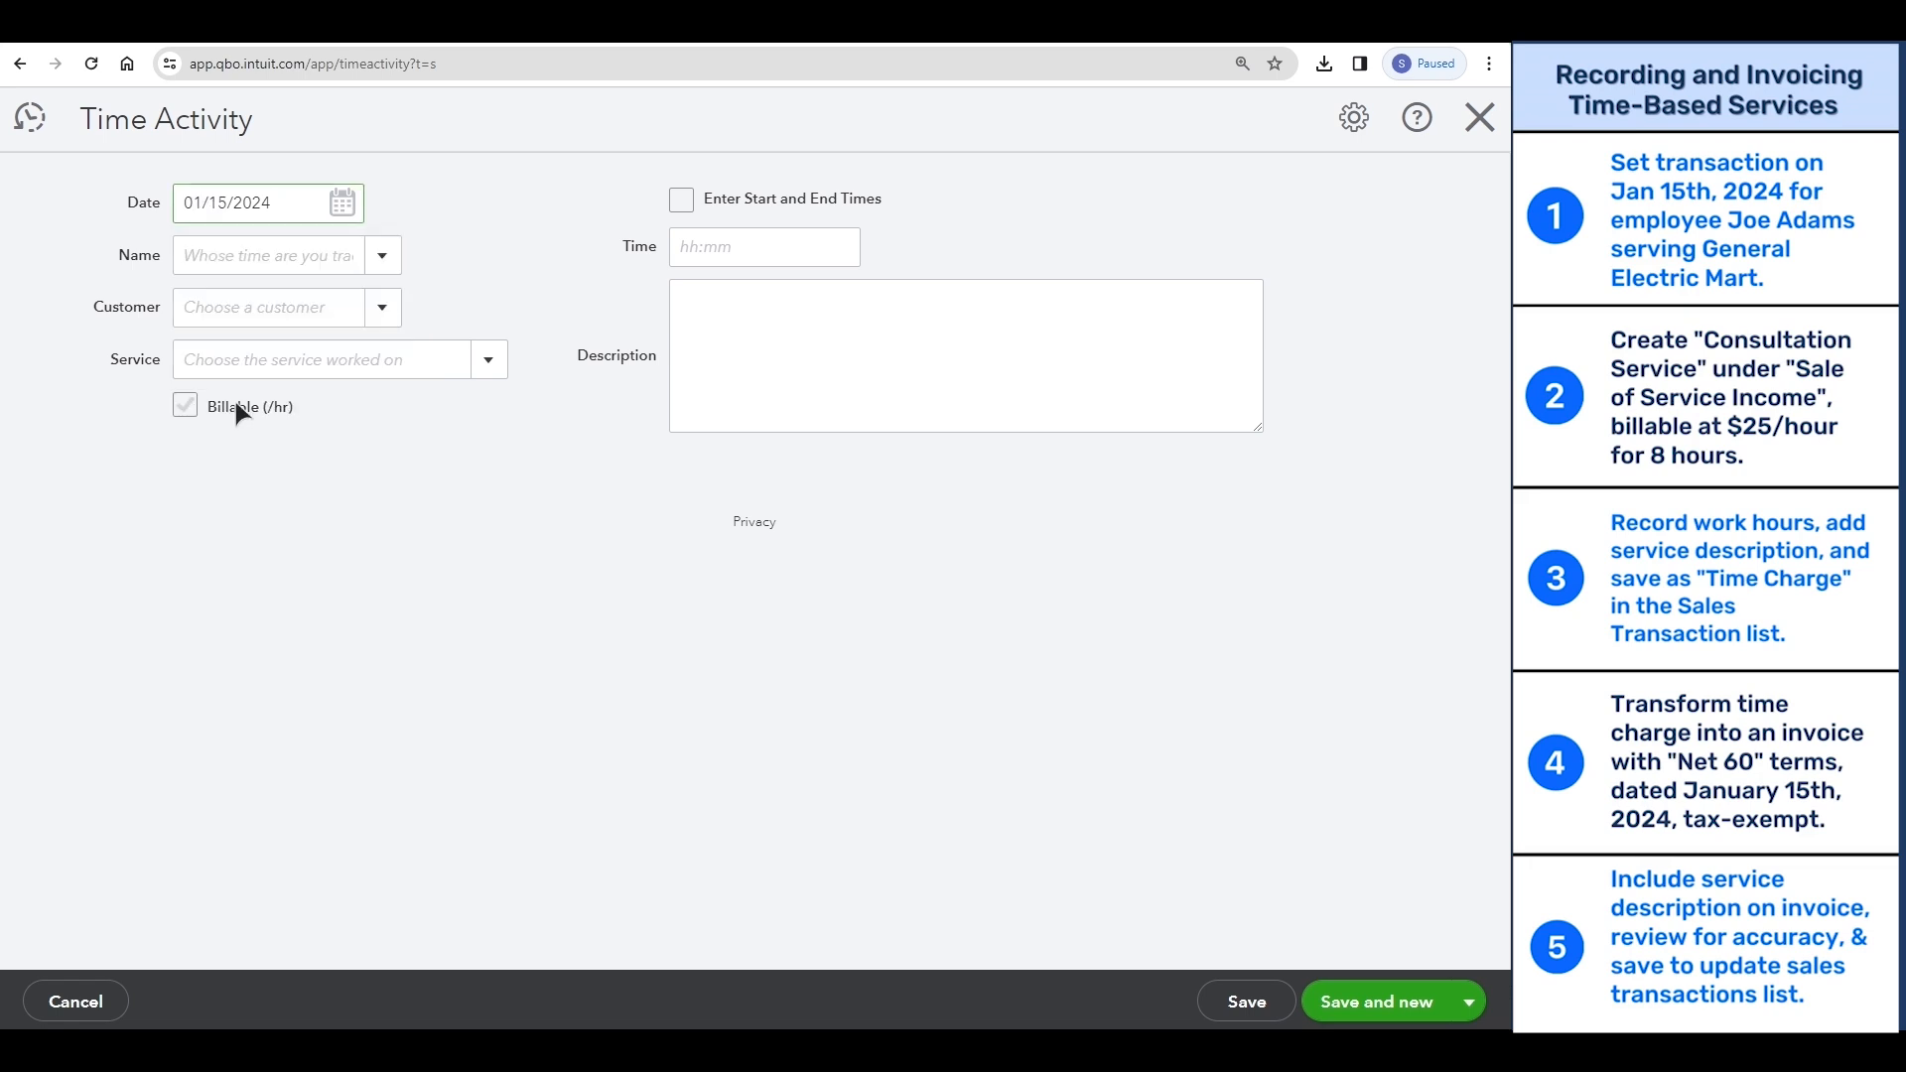
- Assign the time activity to the employee who did the work and set General Electric Mart as the customer
{"action": "left_click", "coordinate": [277, 255]}
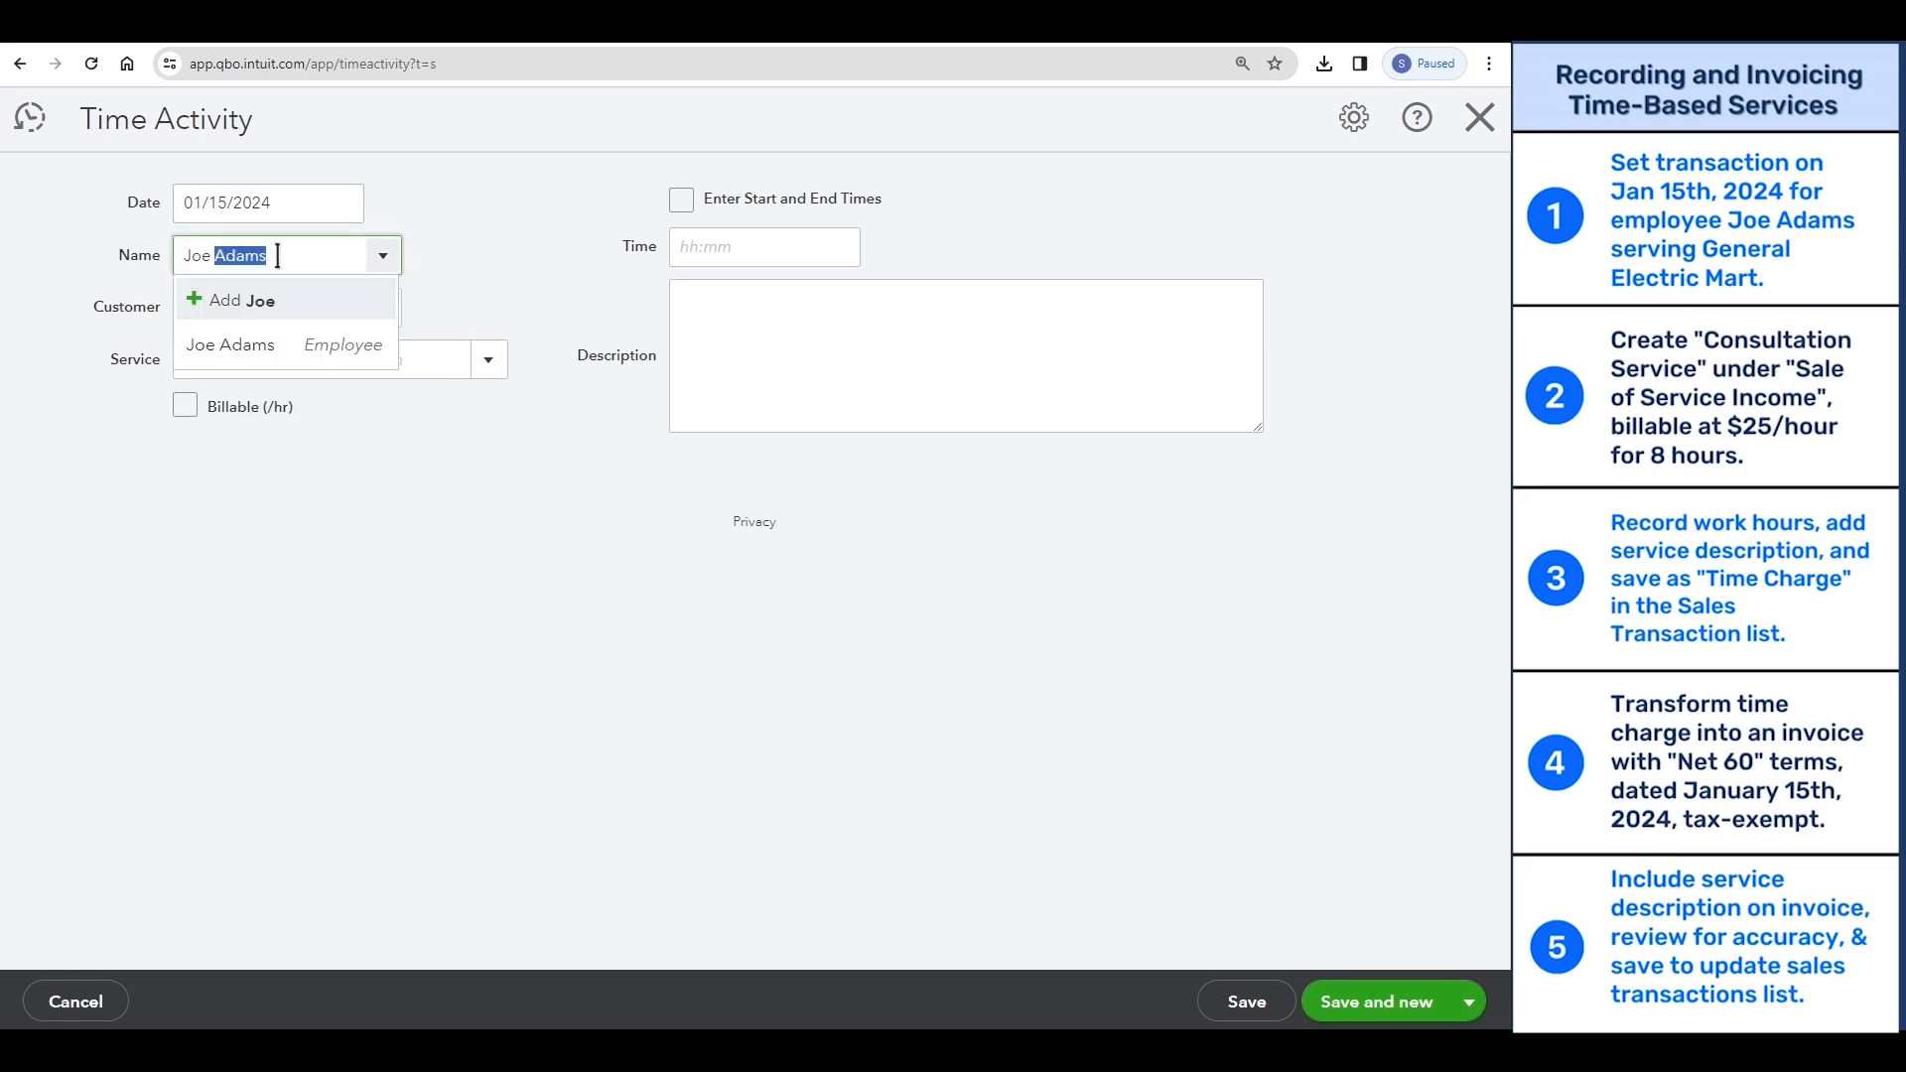
{"action": "left_click", "coordinate": [256, 339]}
{"action": "left_click", "coordinate": [257, 306]}
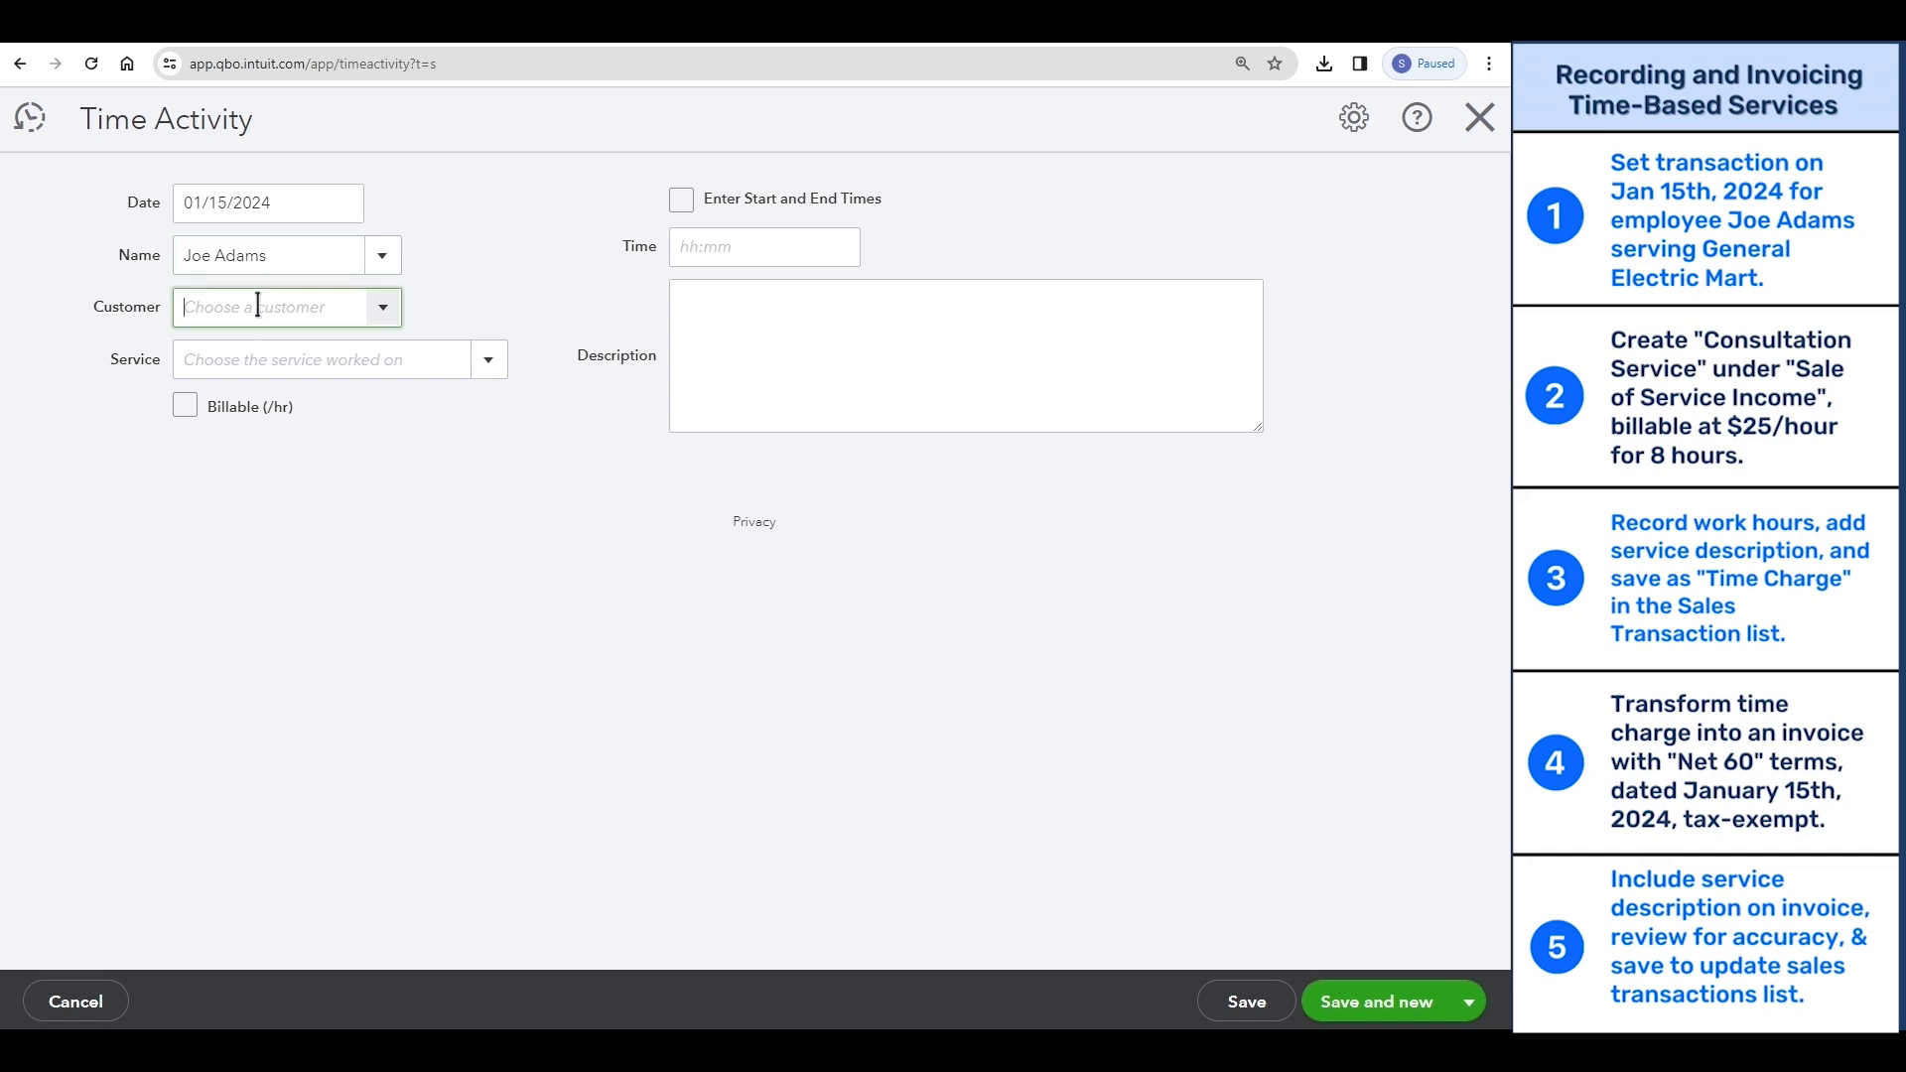
{"action": "type", "text": "General Electric Mart"}
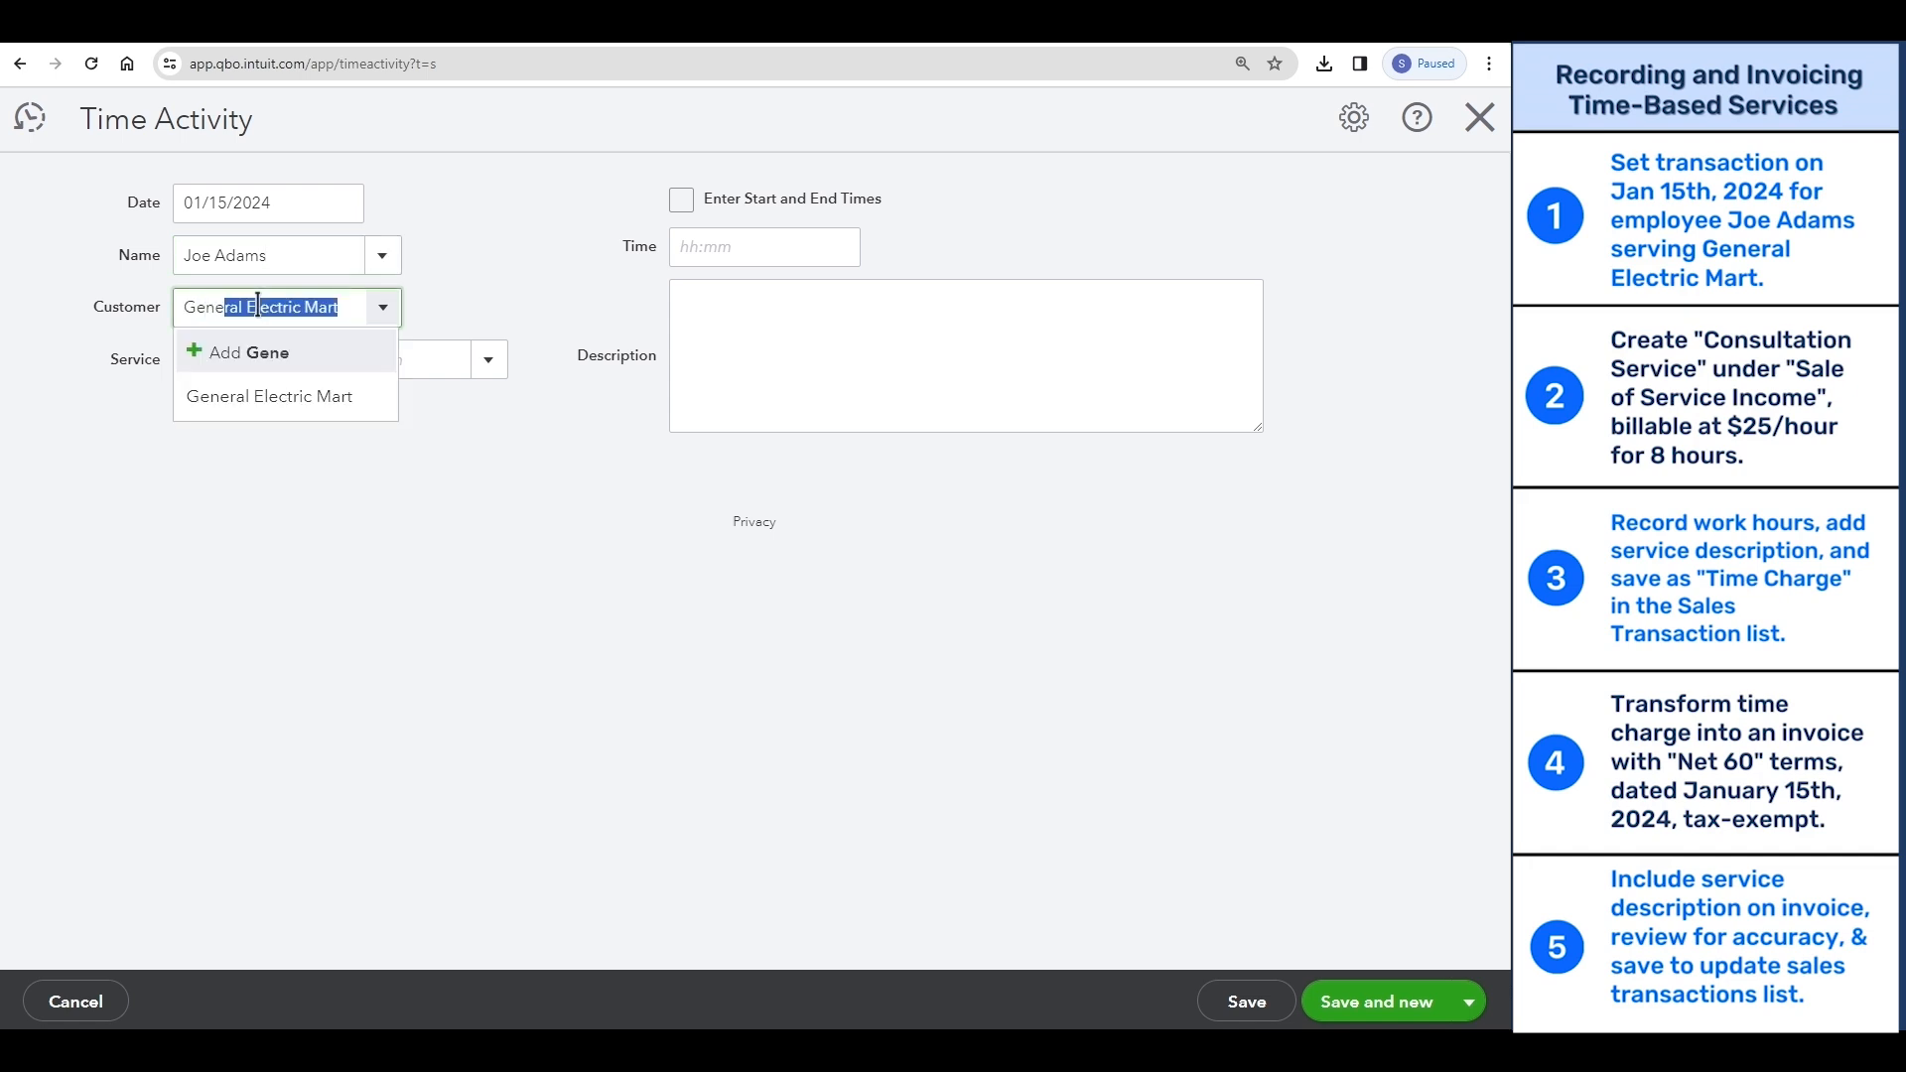
{"action": "left_click", "coordinate": [256, 397]}
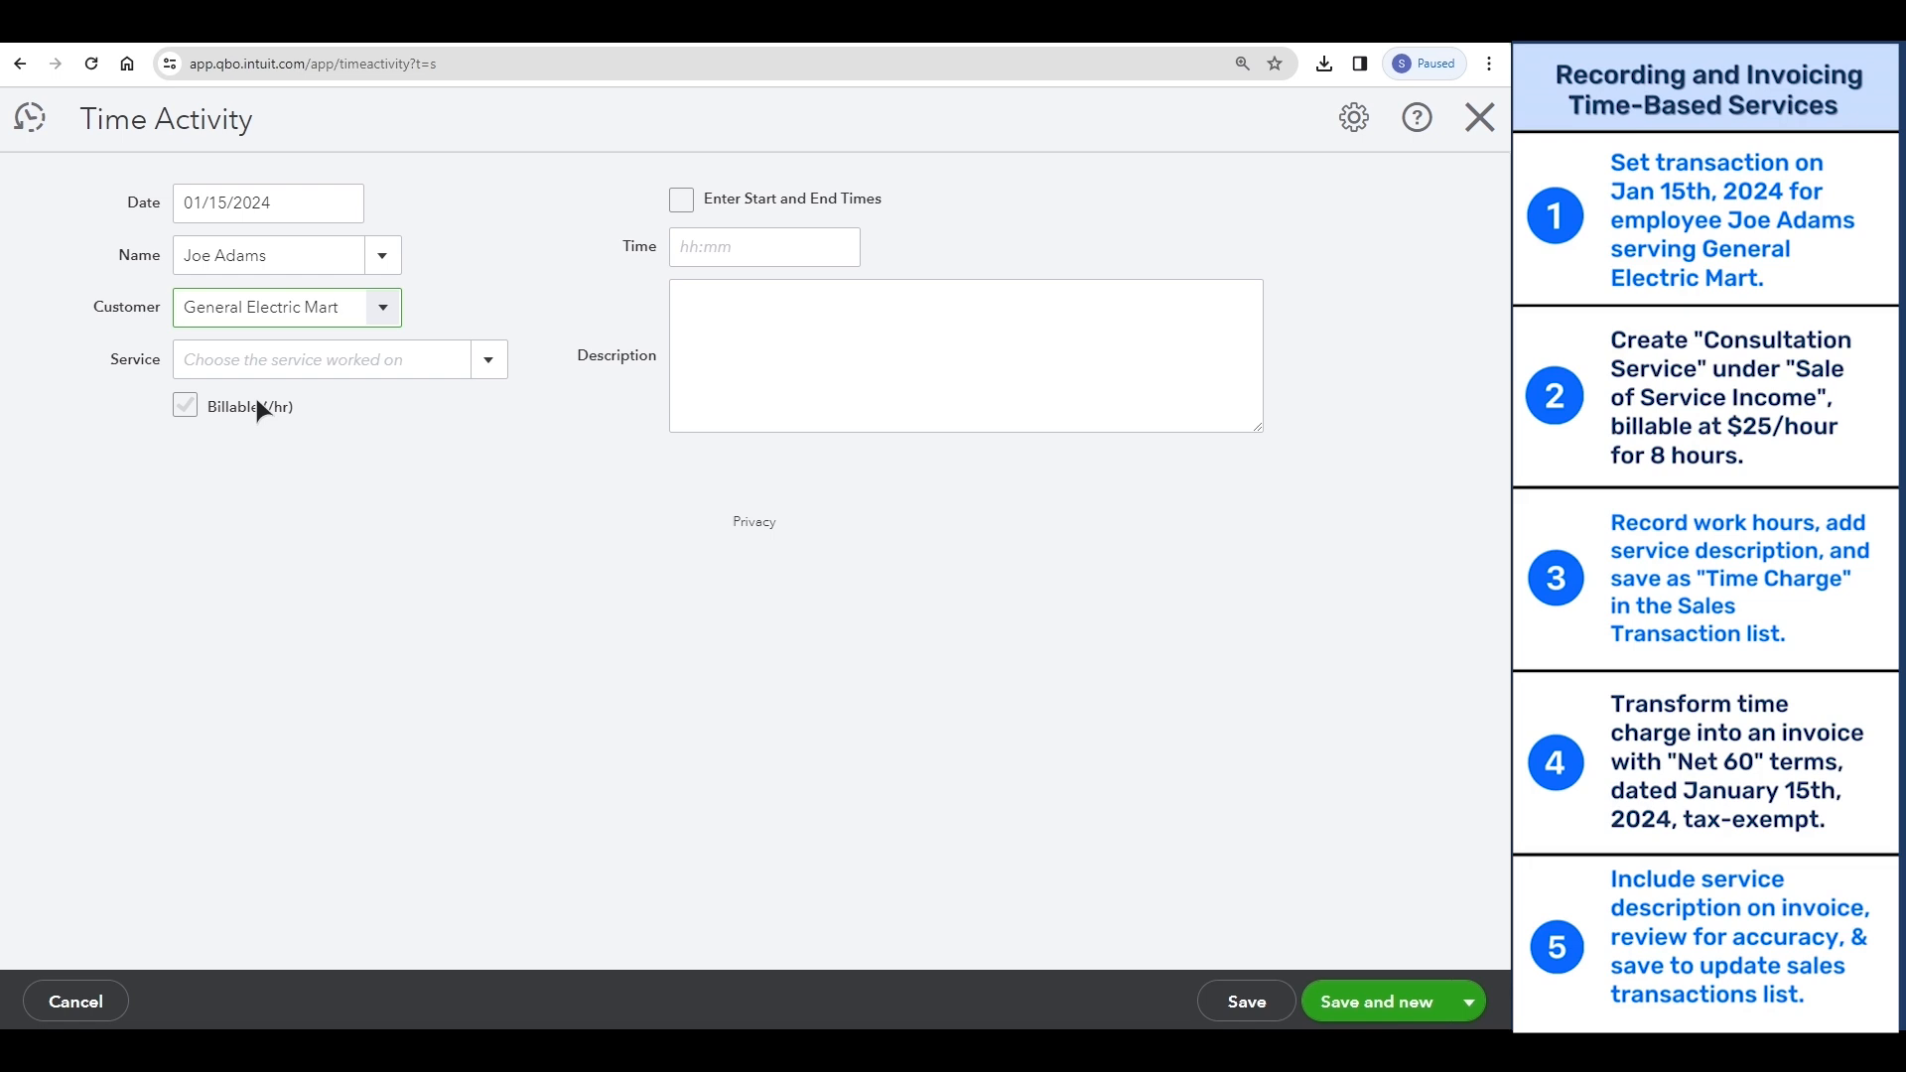
- Add "Consultation Service" as a new item of type Service for the time activity
{"action": "left_click", "coordinate": [282, 358]}
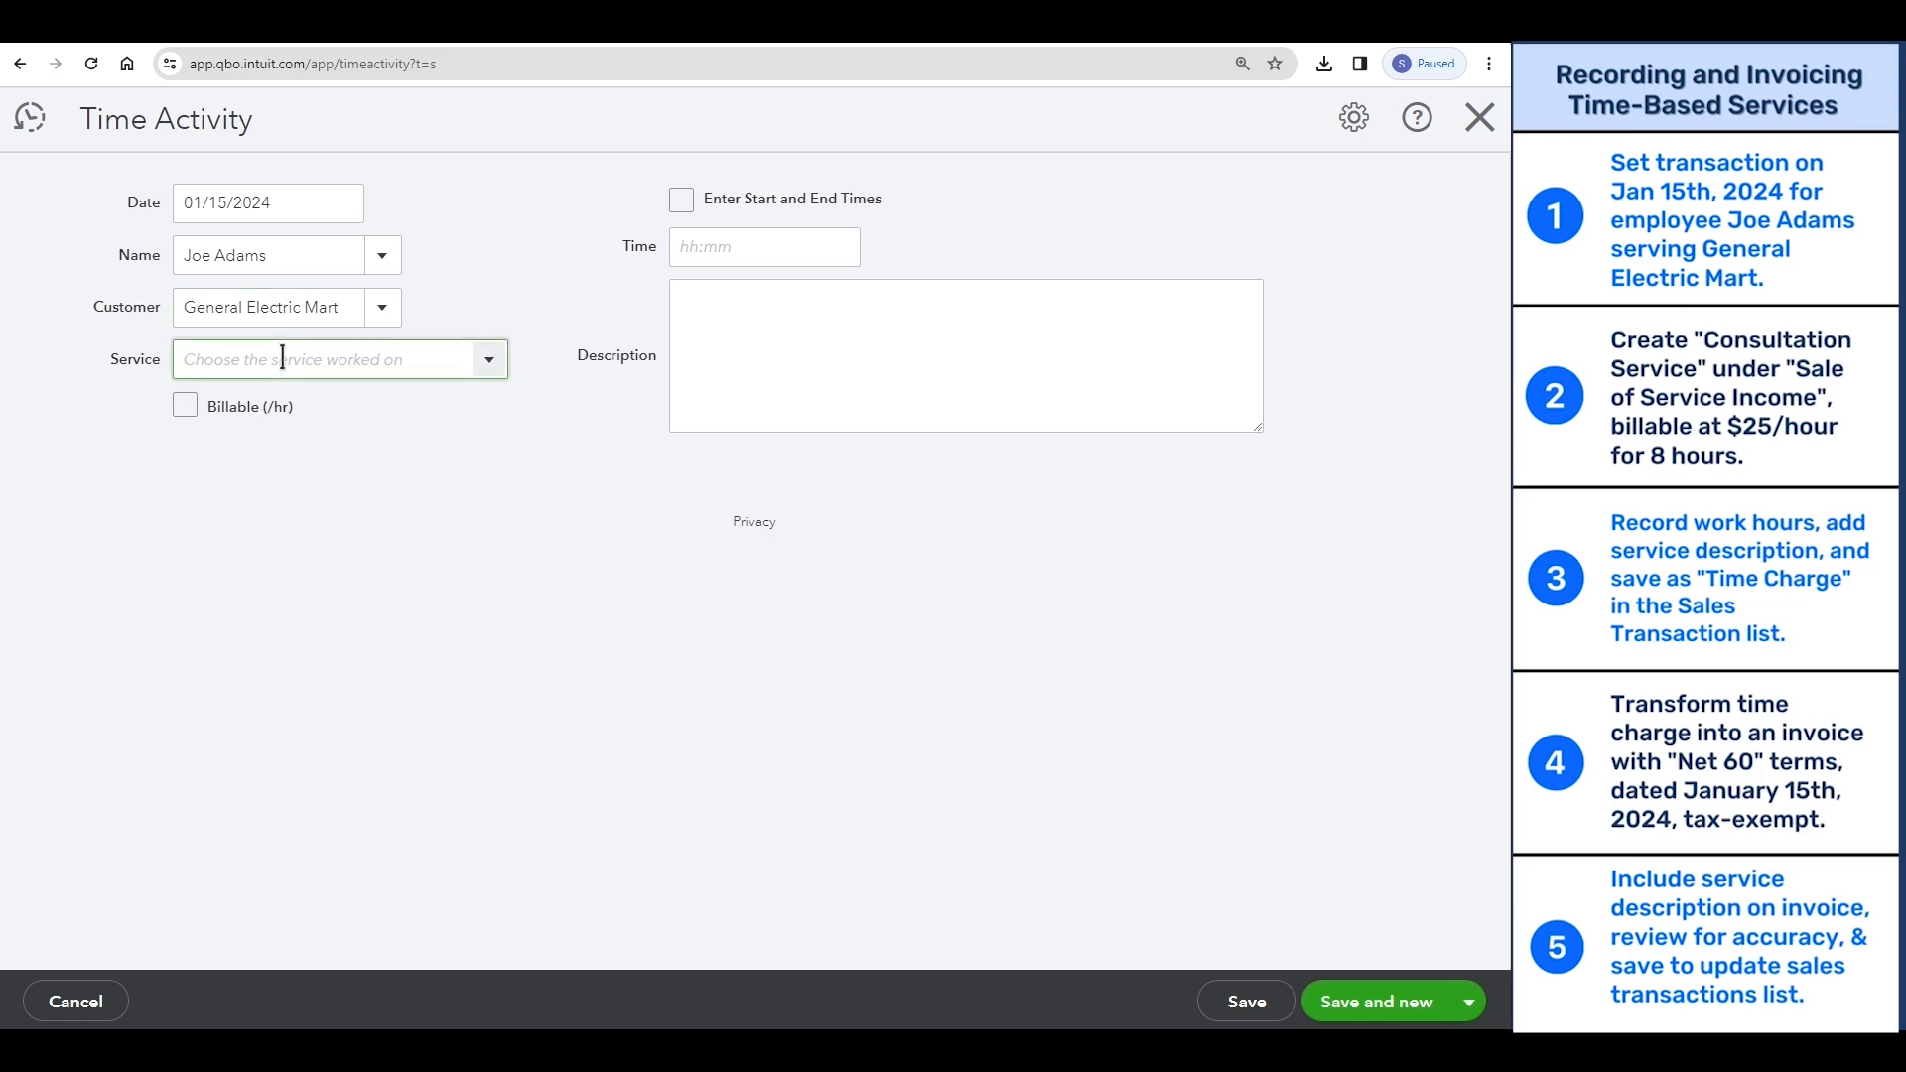
{"action": "type", "text": "Consul"}
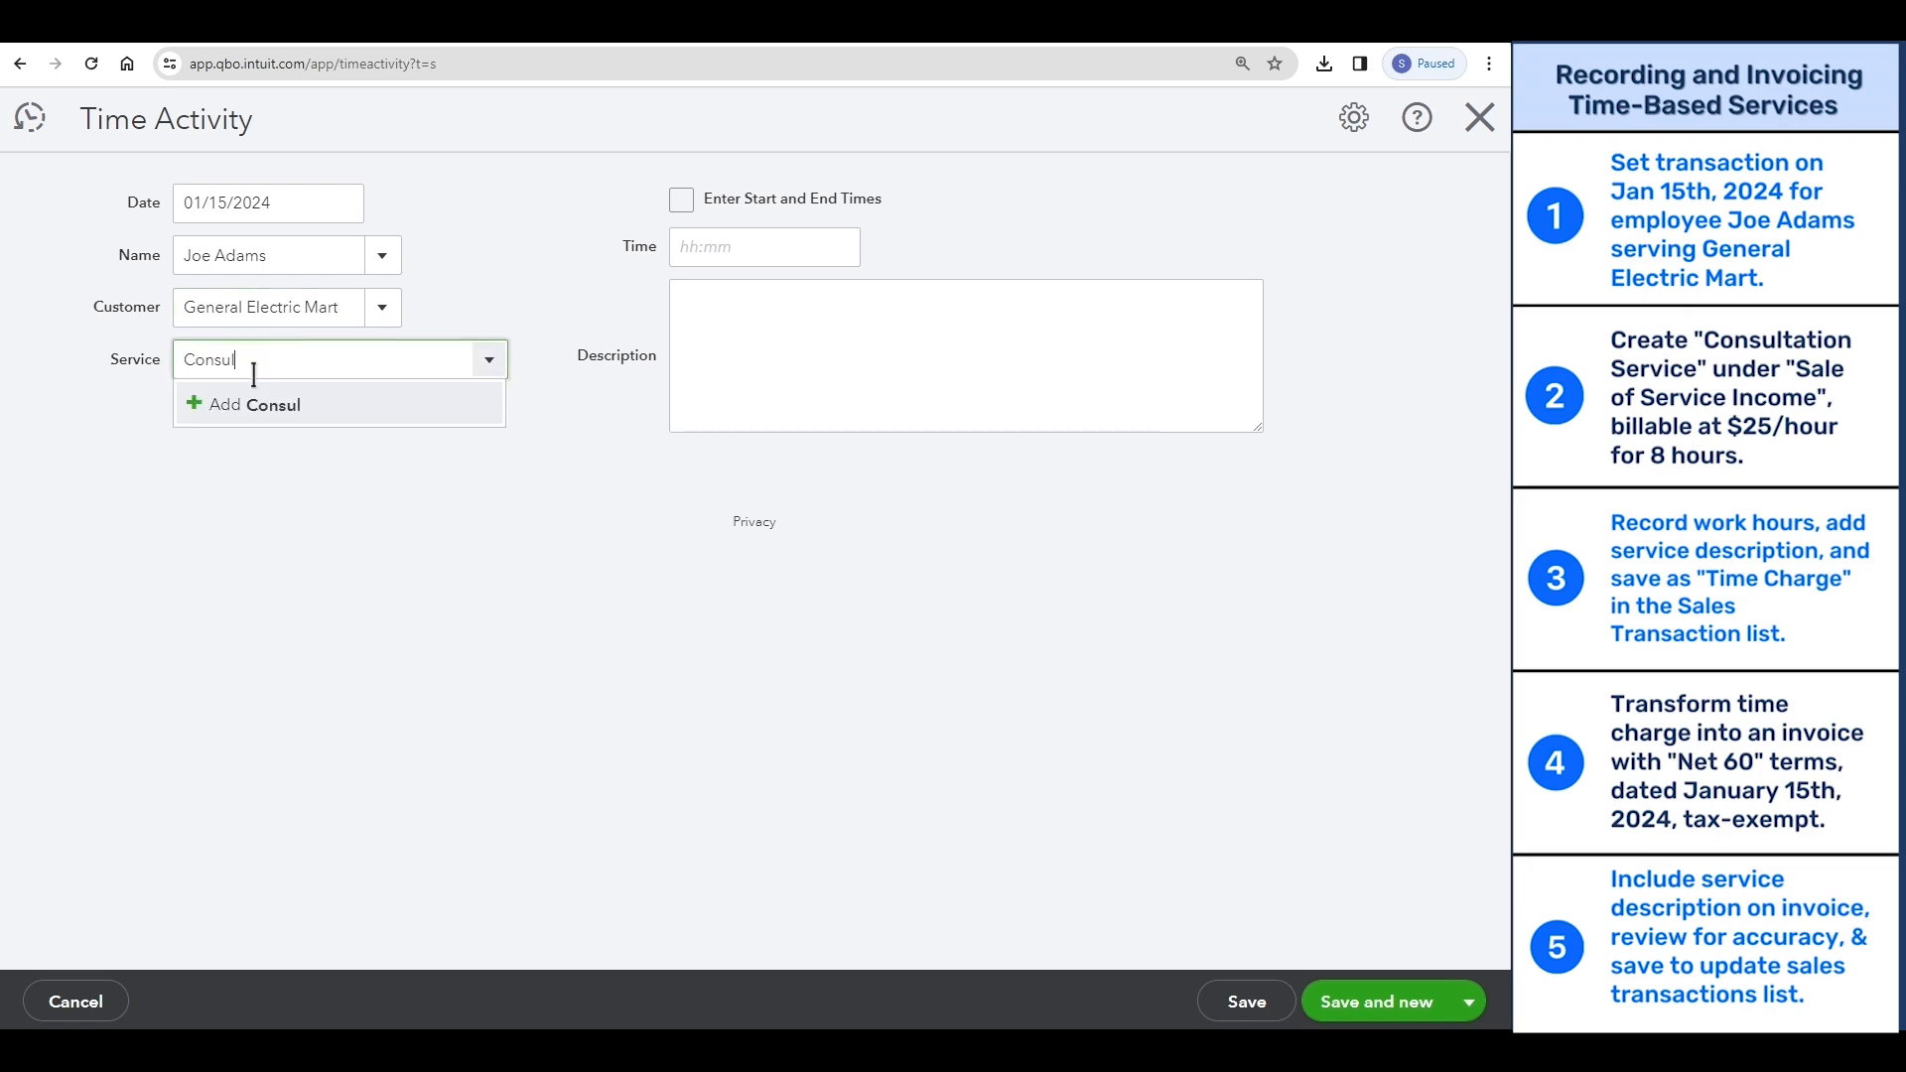
{"action": "type", "text": "tation Service"}
{"action": "left_click", "coordinate": [241, 407]}
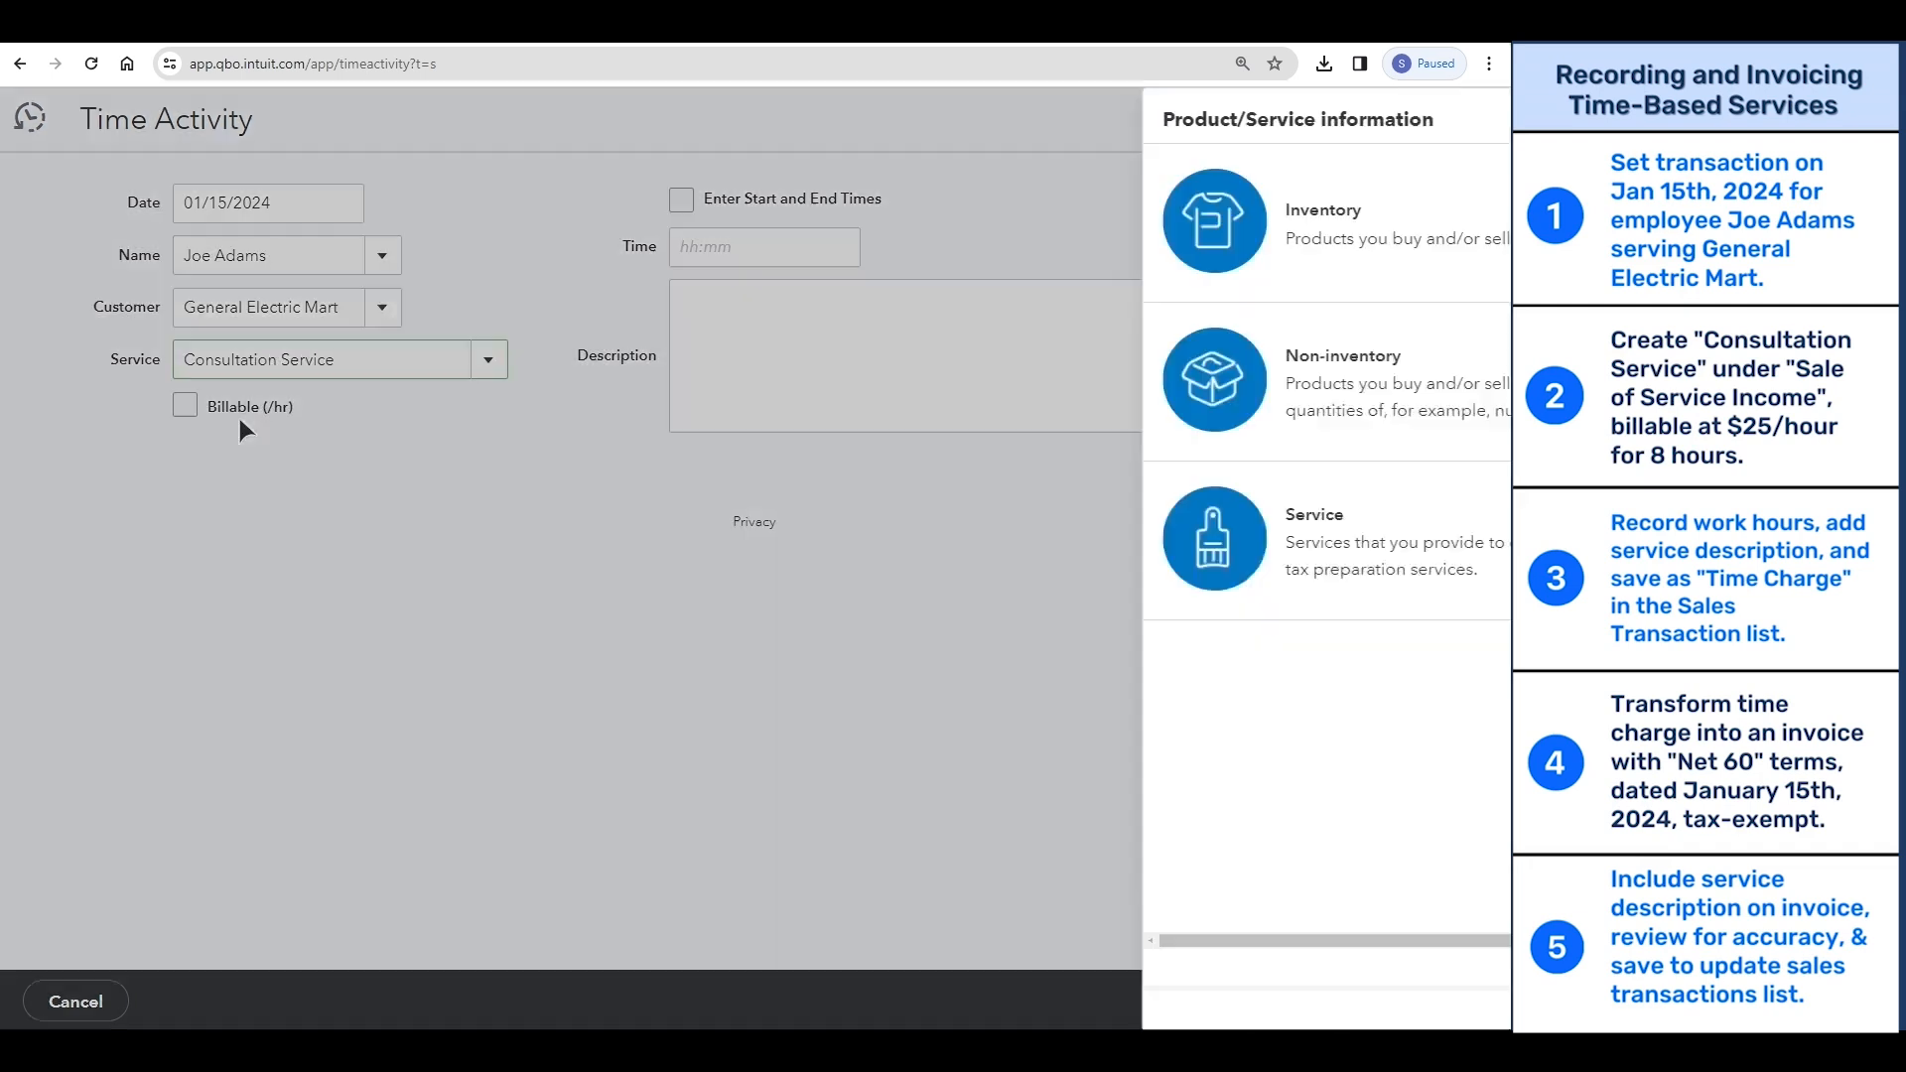
{"action": "left_click", "coordinate": [833, 526]}
- Put the new service in a new category named "Sale of Service Income" and save it
{"action": "left_click", "coordinate": [973, 501]}
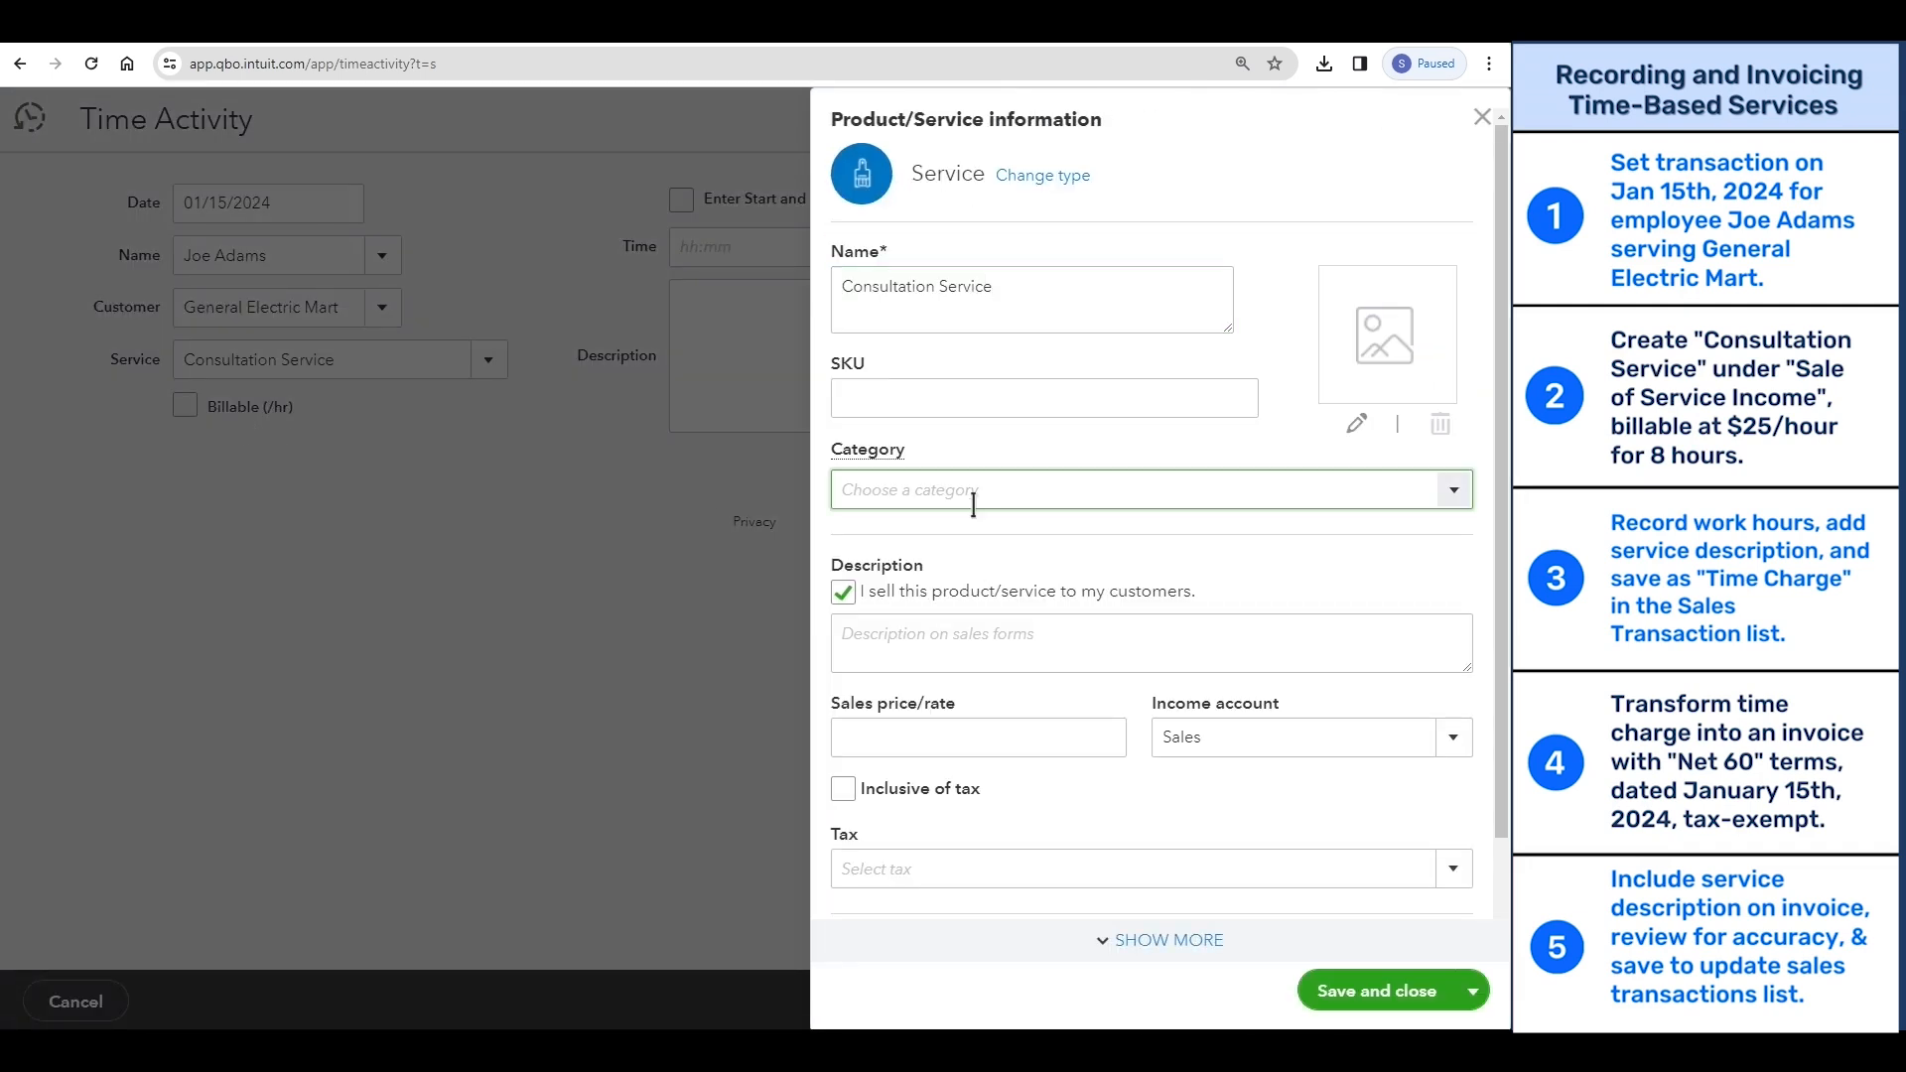
{"action": "type", "text": "Sale of S"}
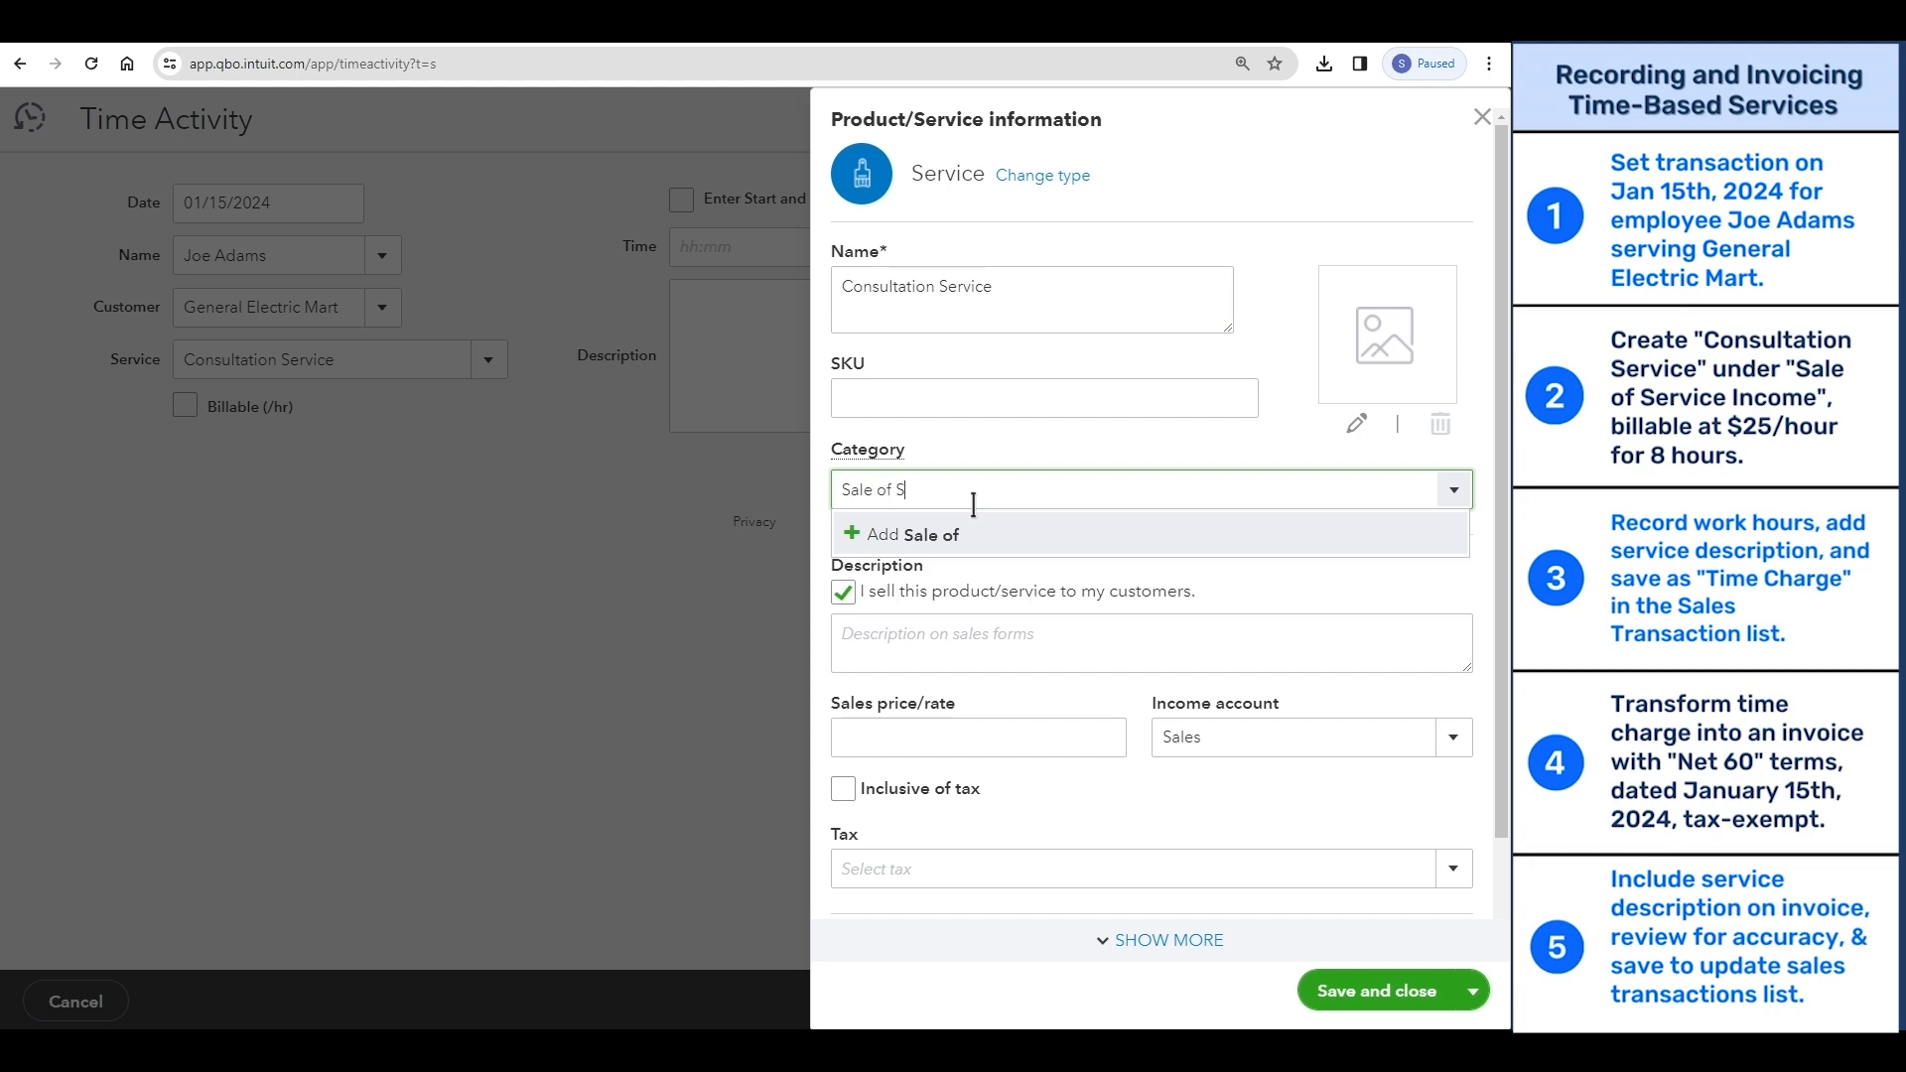
{"action": "type", "text": "ervice Income"}
{"action": "left_click", "coordinate": [953, 534]}
{"action": "left_click", "coordinate": [1063, 735]}
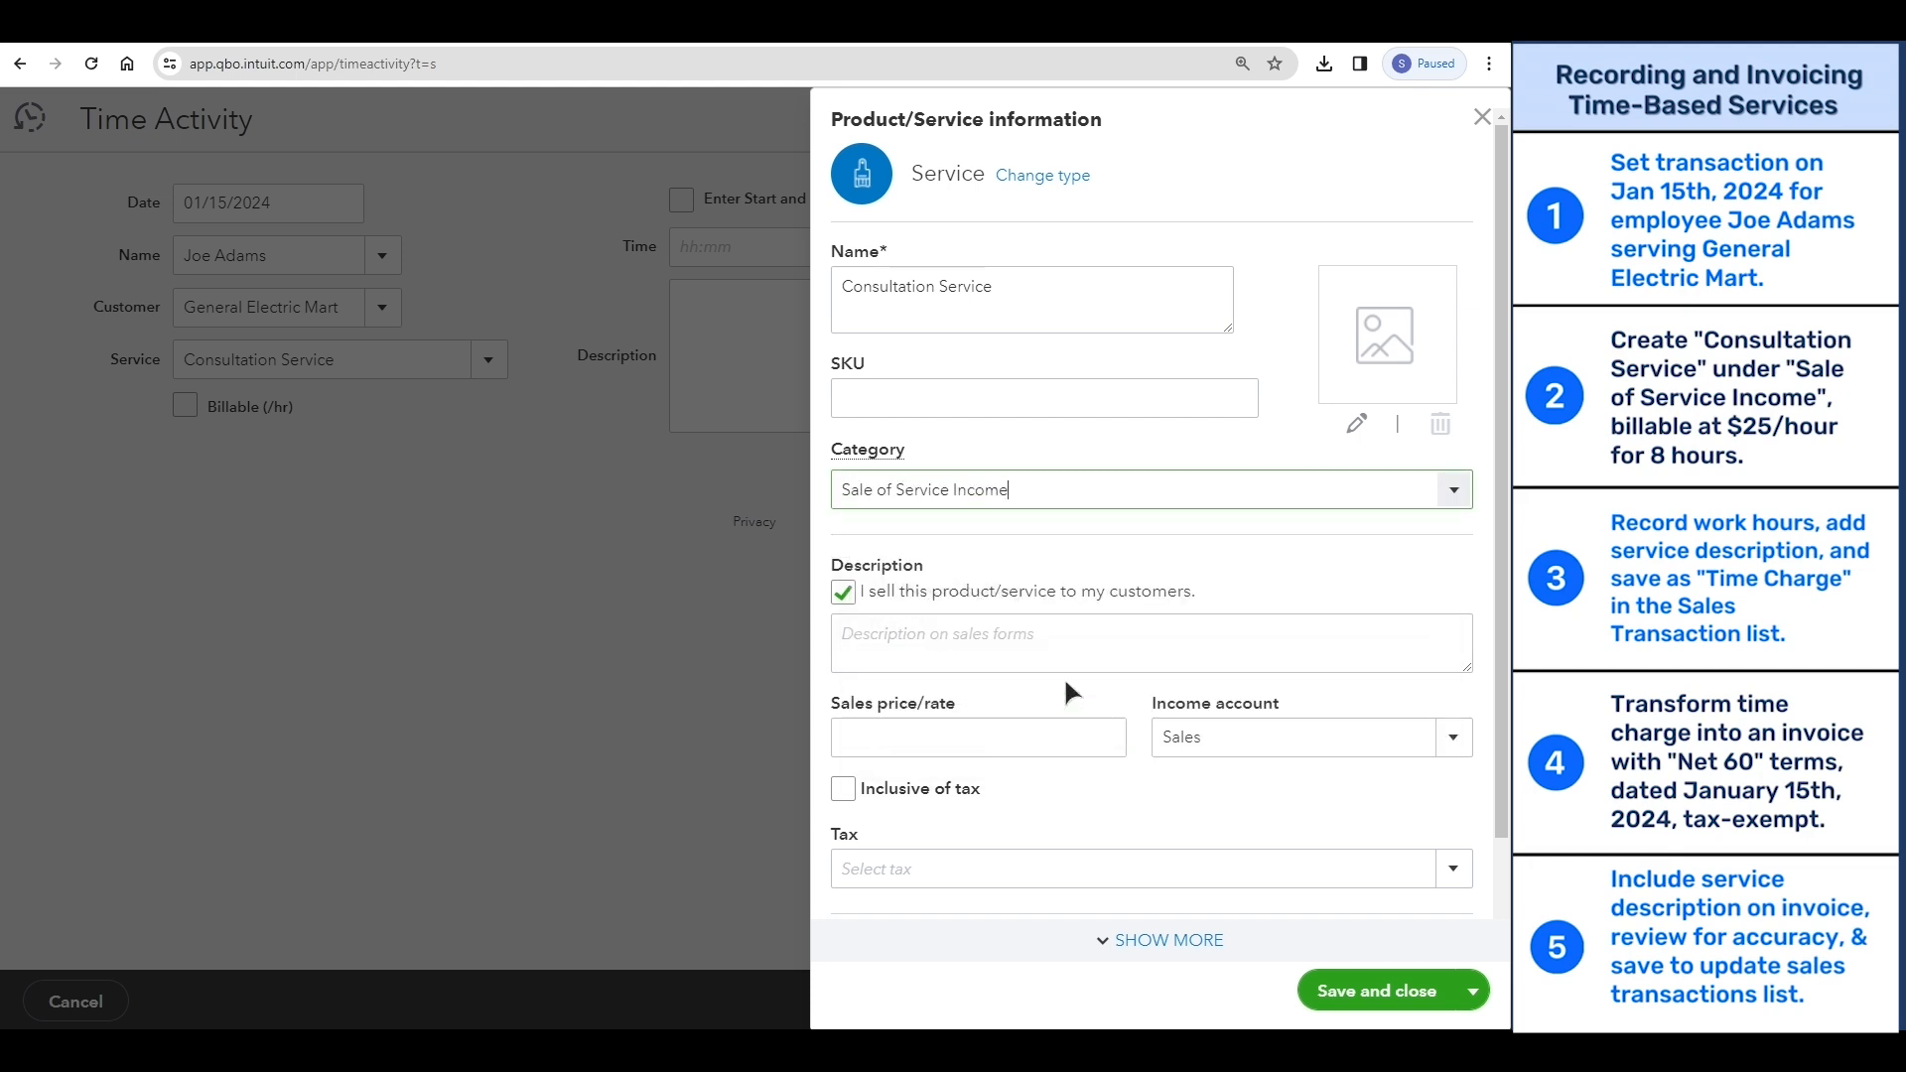
{"action": "left_click", "coordinate": [1340, 991]}
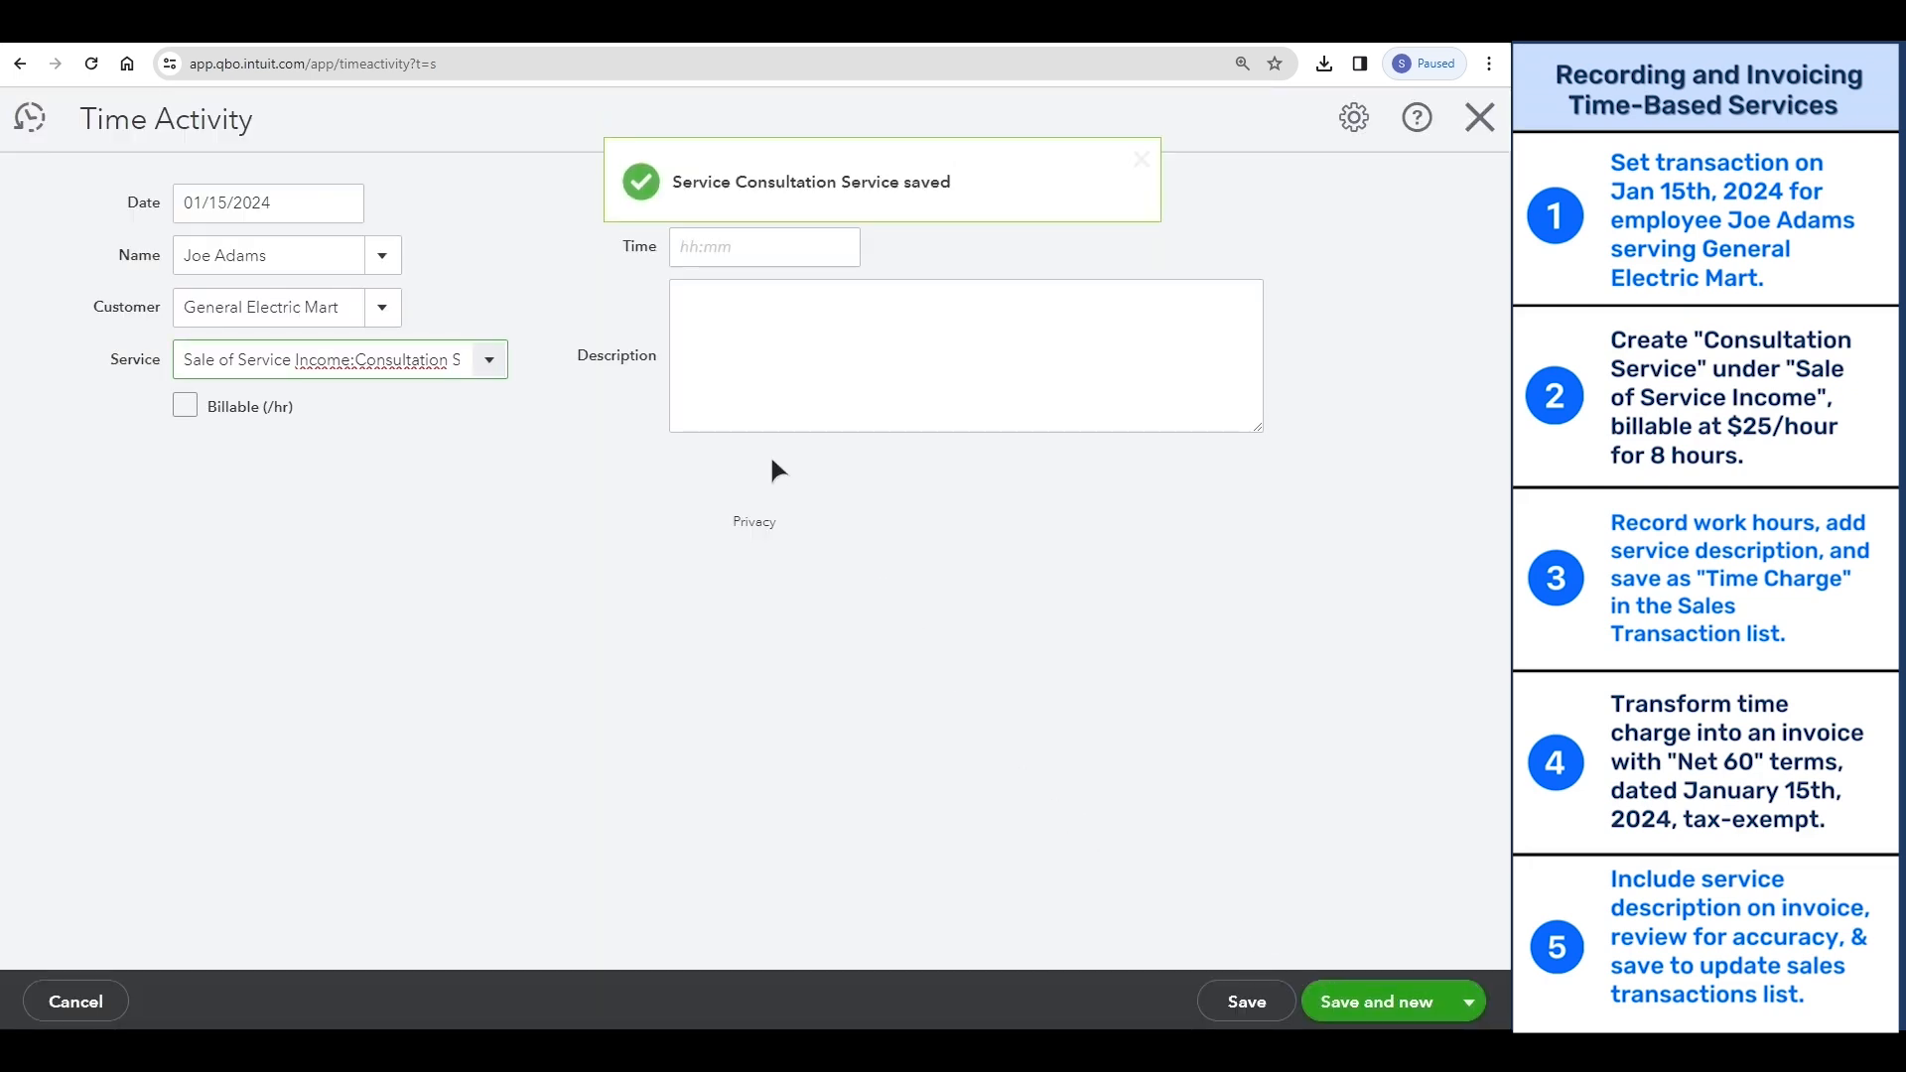
- Make the activity billable at 25.00 per hour and enter the time as 9:00 AM to 6:00 PM with a 1:00 break
{"action": "left_click", "coordinate": [185, 407]}
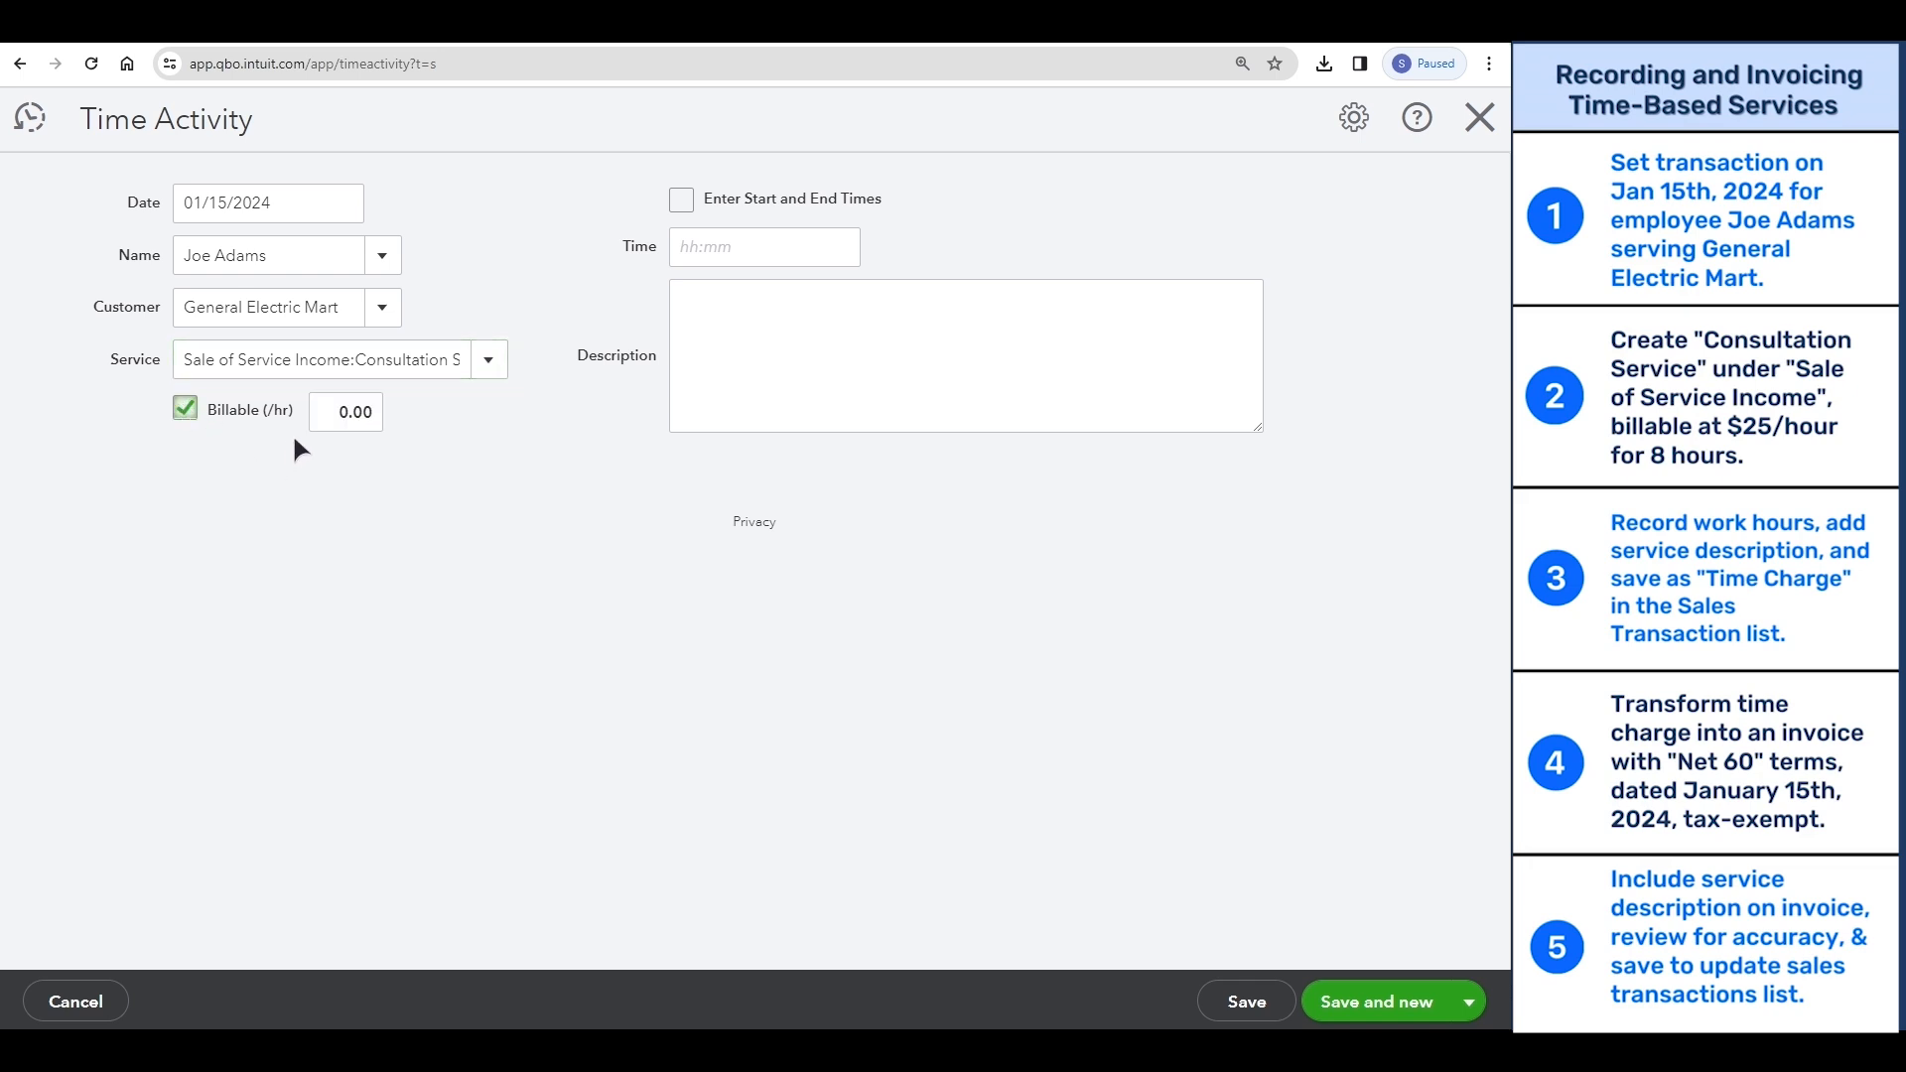
{"action": "left_click", "coordinate": [351, 418]}
{"action": "type", "text": "25"}
{"action": "left_click", "coordinate": [703, 245]}
{"action": "left_click", "coordinate": [681, 198]}
{"action": "left_click", "coordinate": [745, 350]}
{"action": "type", "text": "1"}
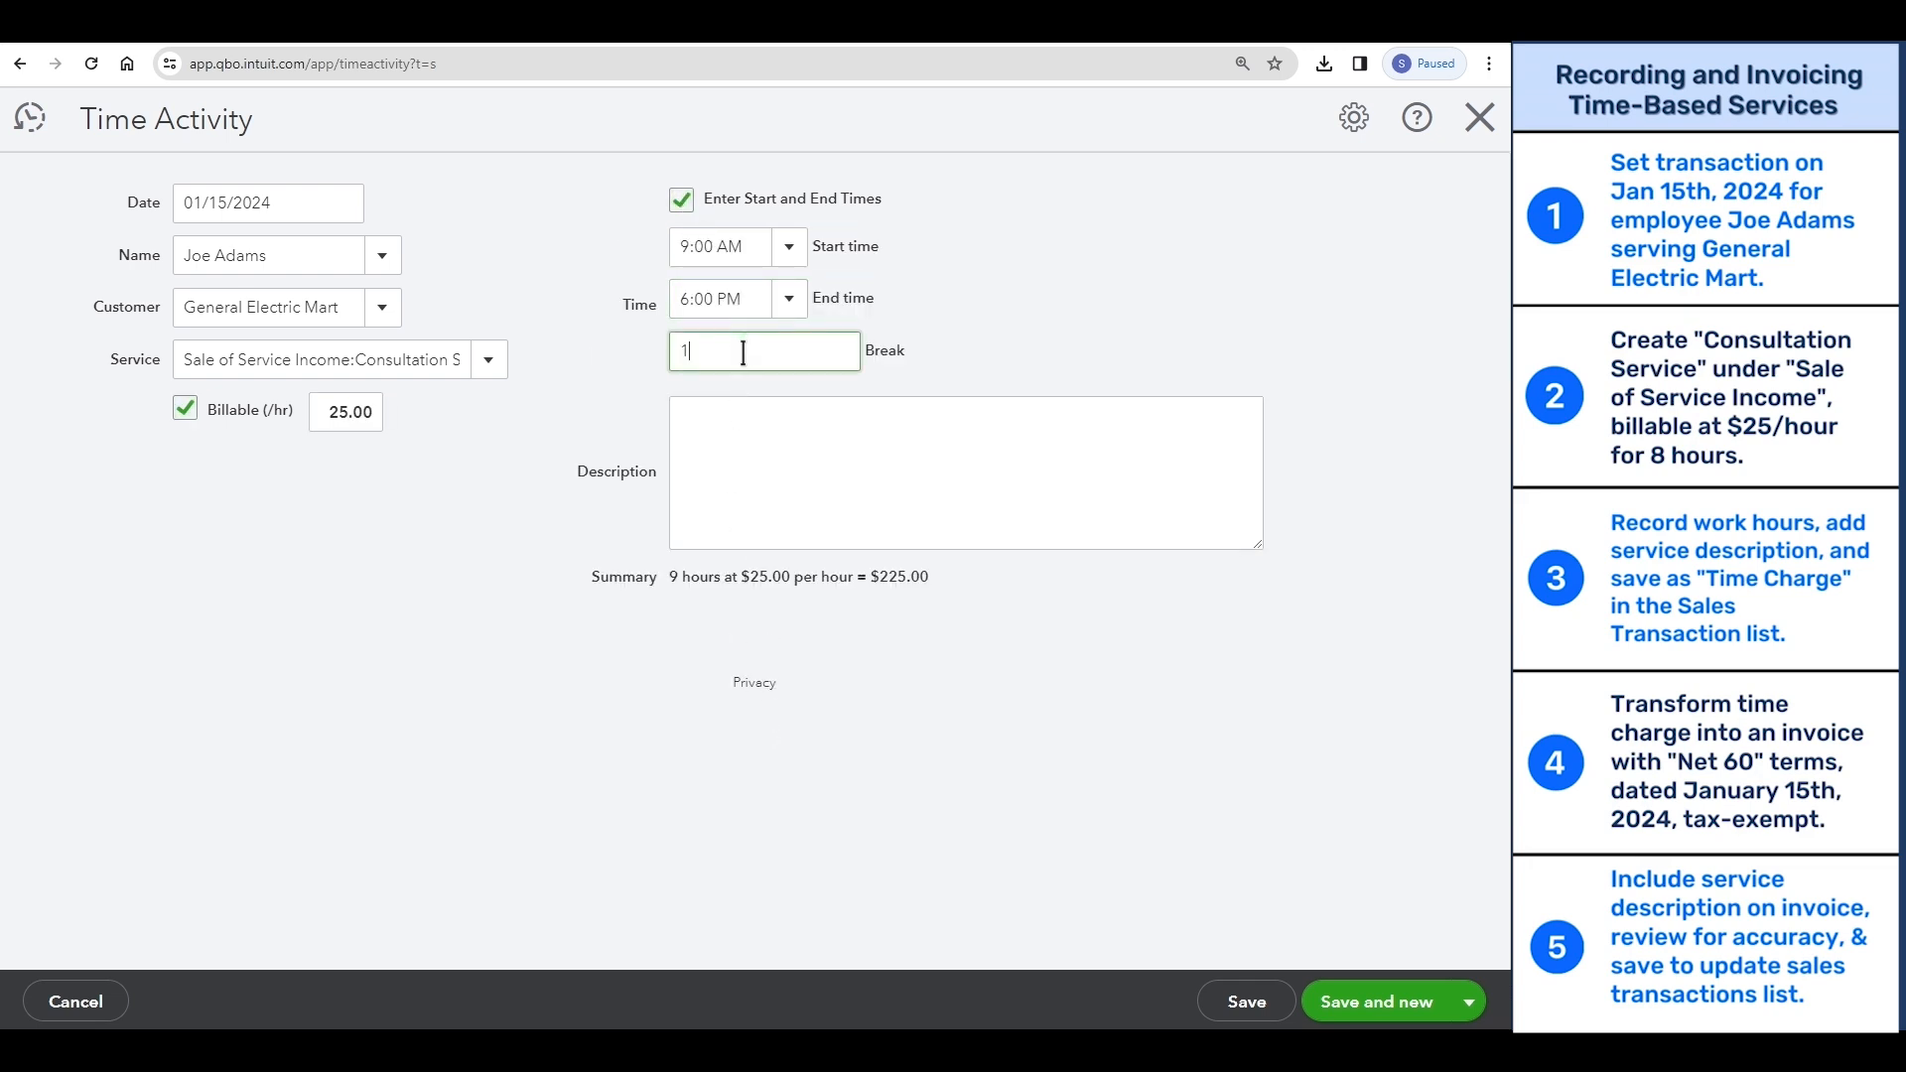
- Describe the activity as "Consultation service provided billed on hourly basis", then save and close it
{"action": "left_click", "coordinate": [767, 461]}
{"action": "type", "text": "Consultation service provide "}
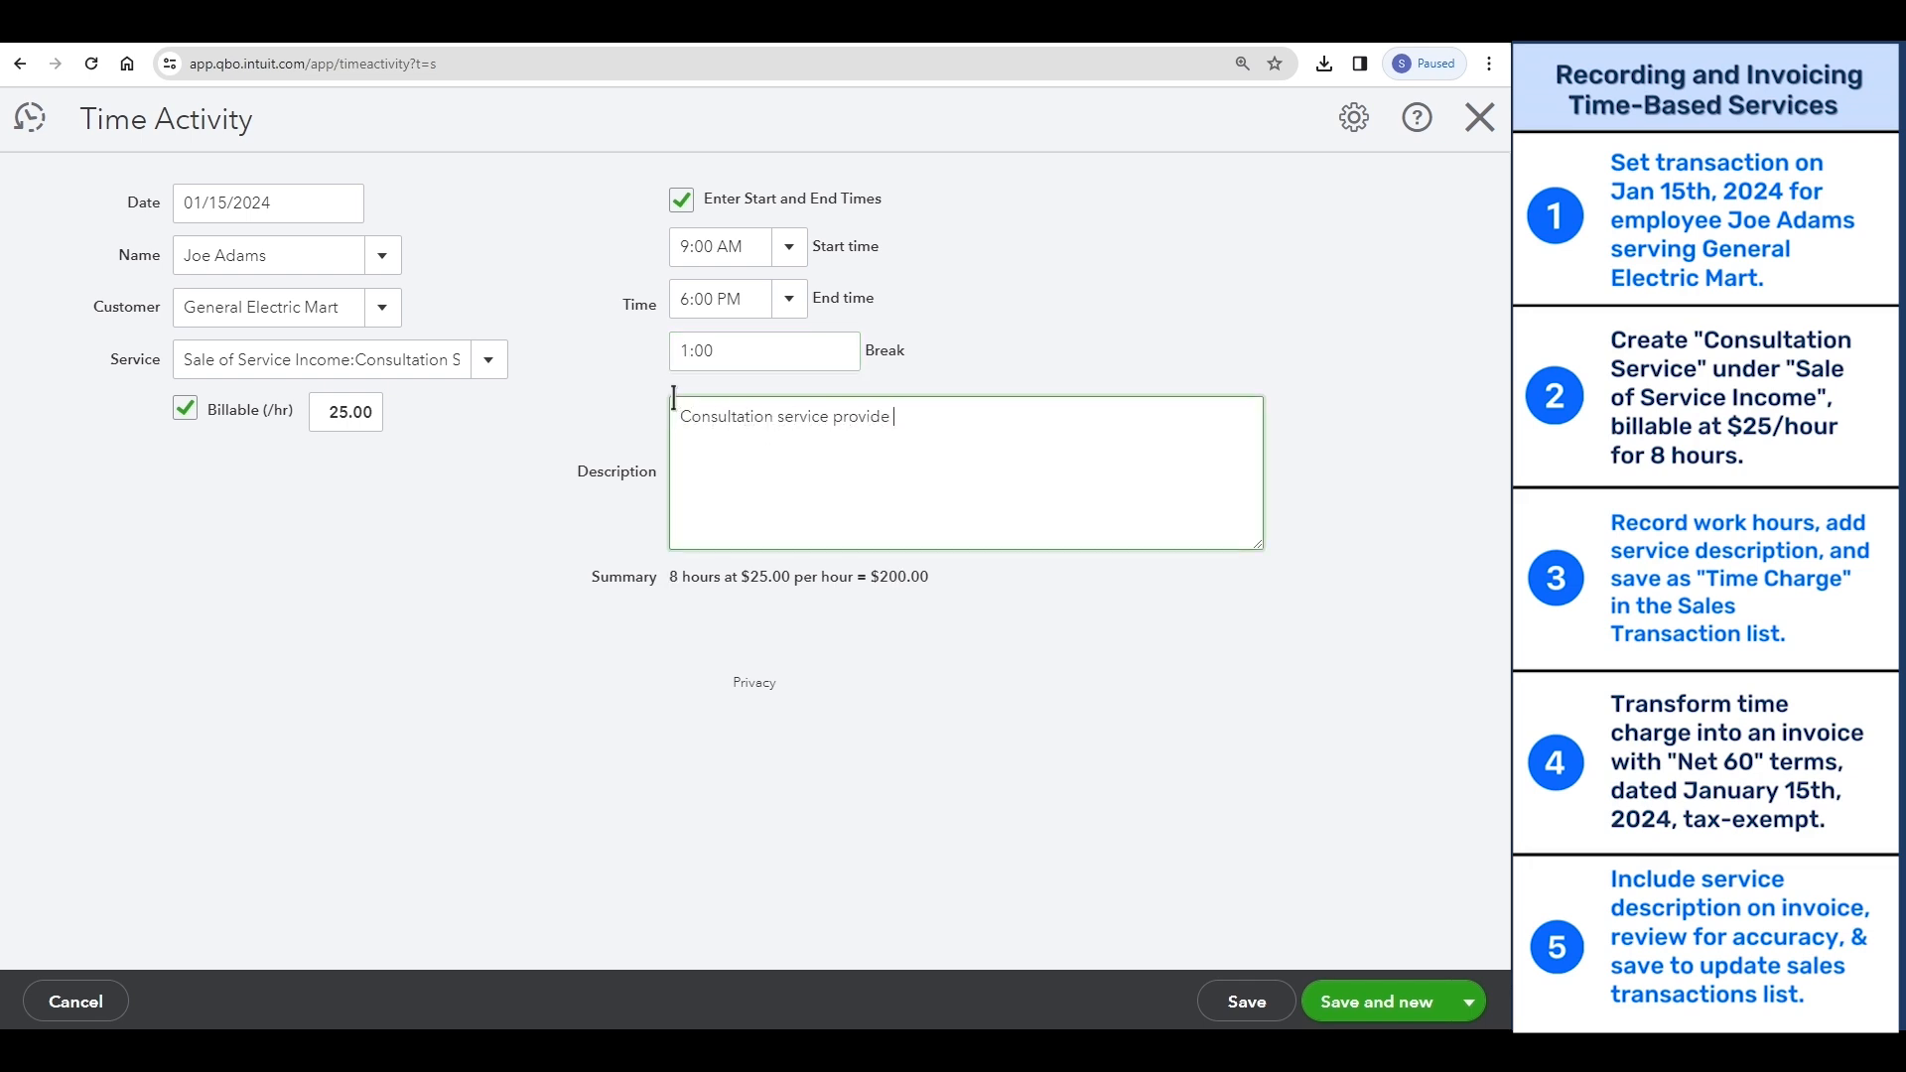
{"action": "type", "text": " billed on hourly basis"}
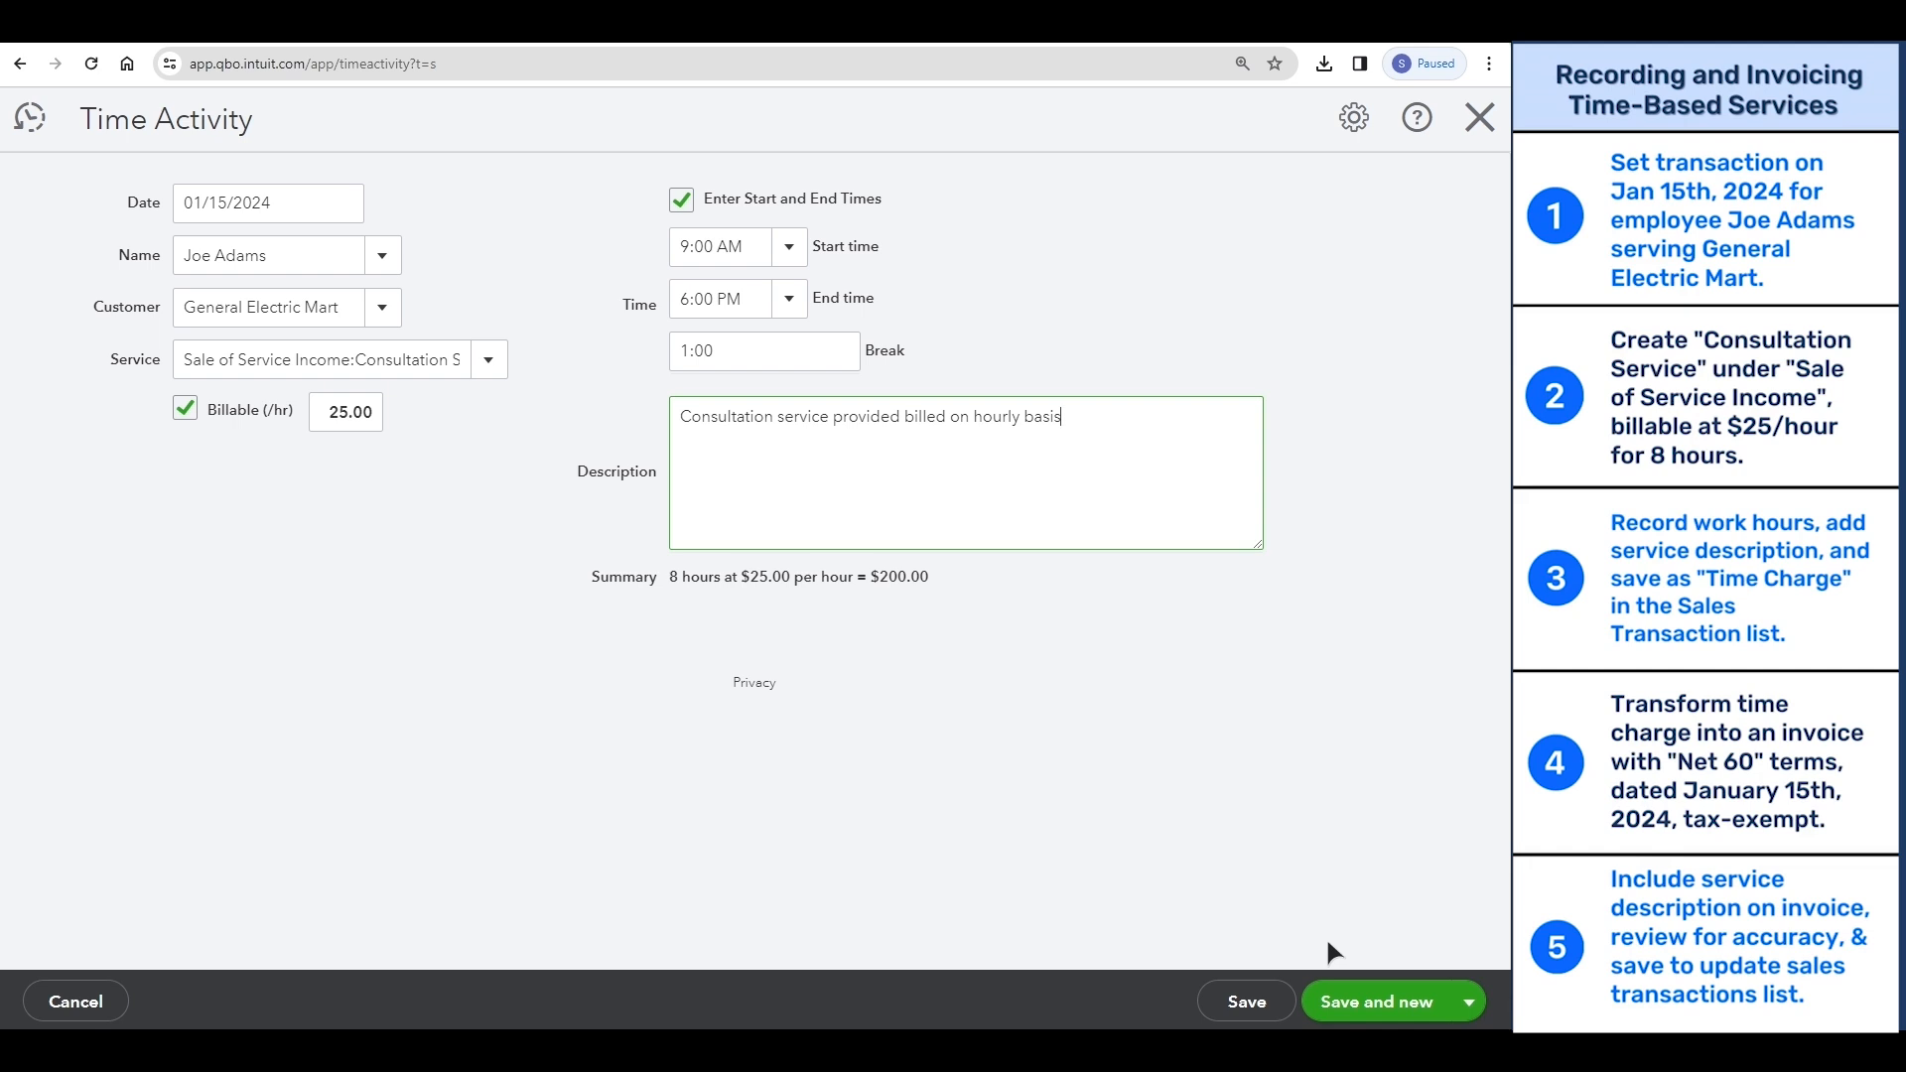
{"action": "left_click", "coordinate": [1255, 1002]}
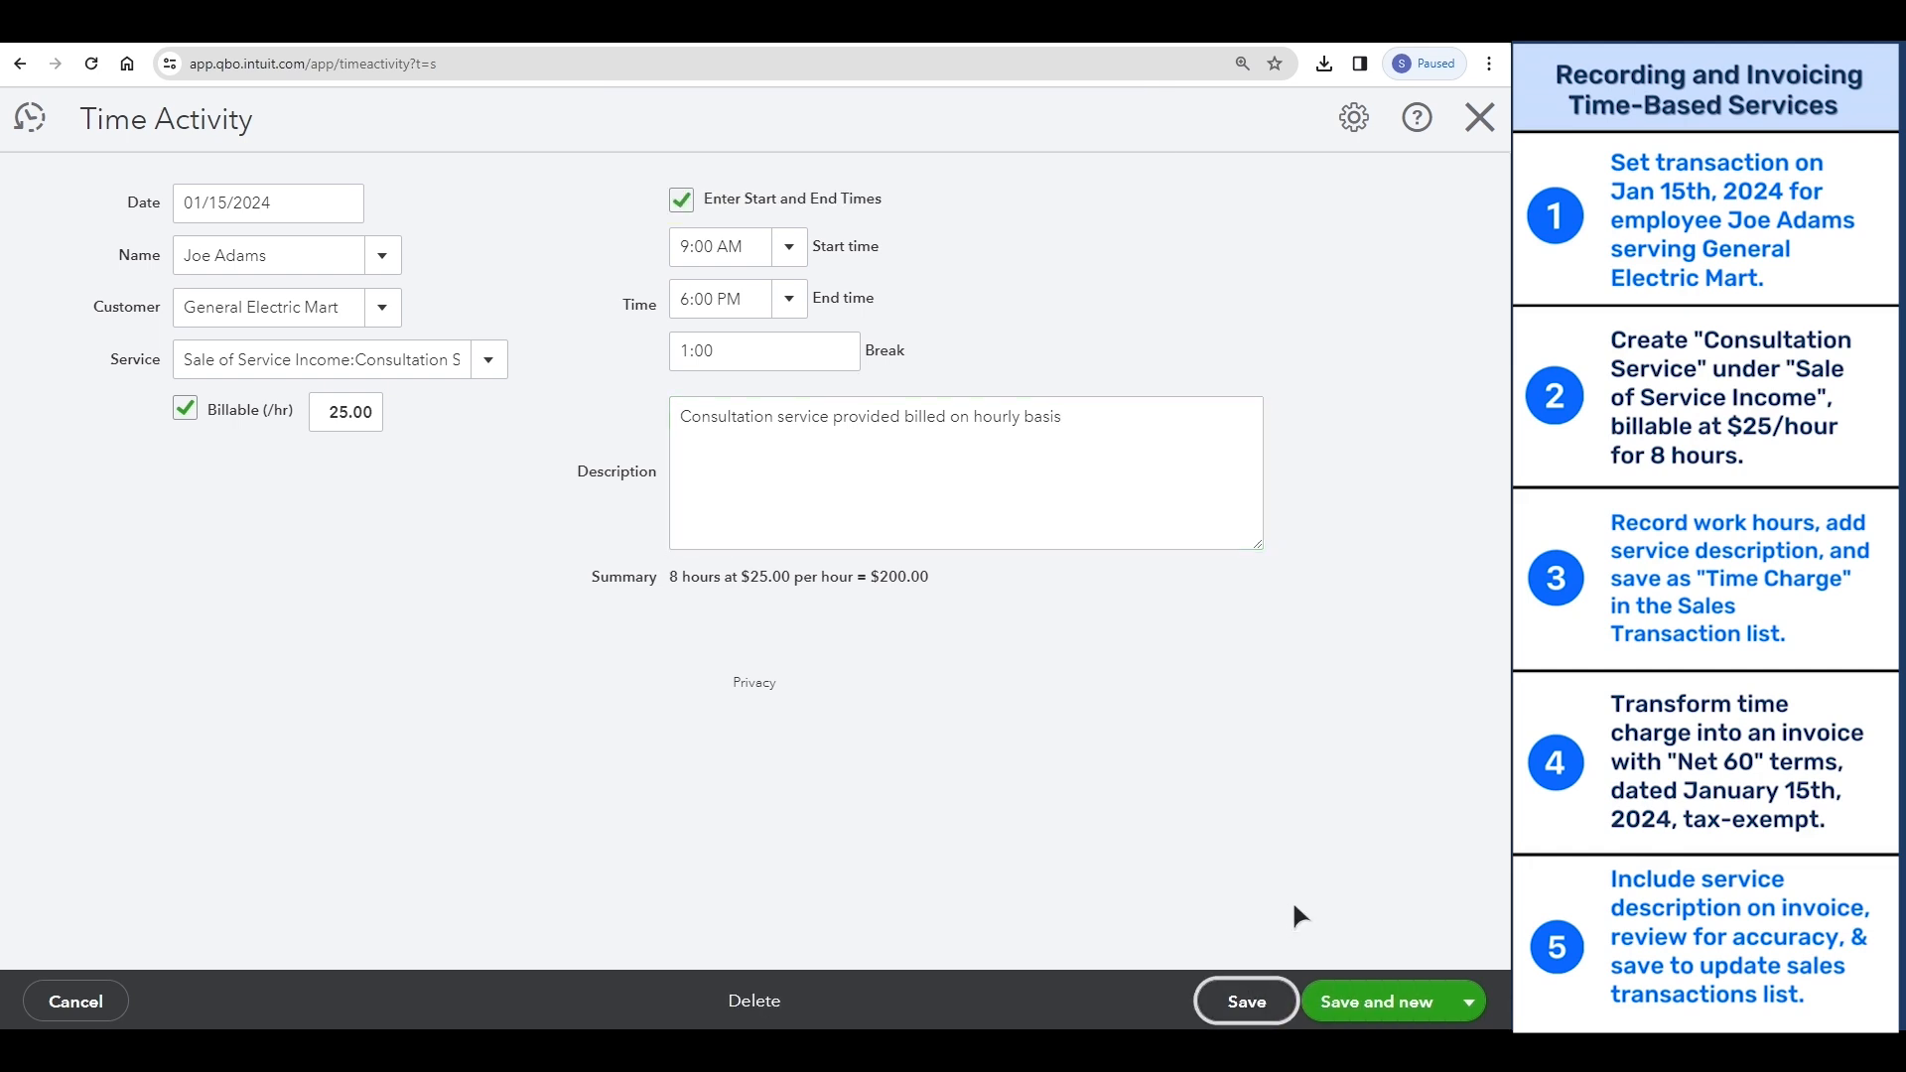
{"action": "left_click", "coordinate": [1478, 117]}
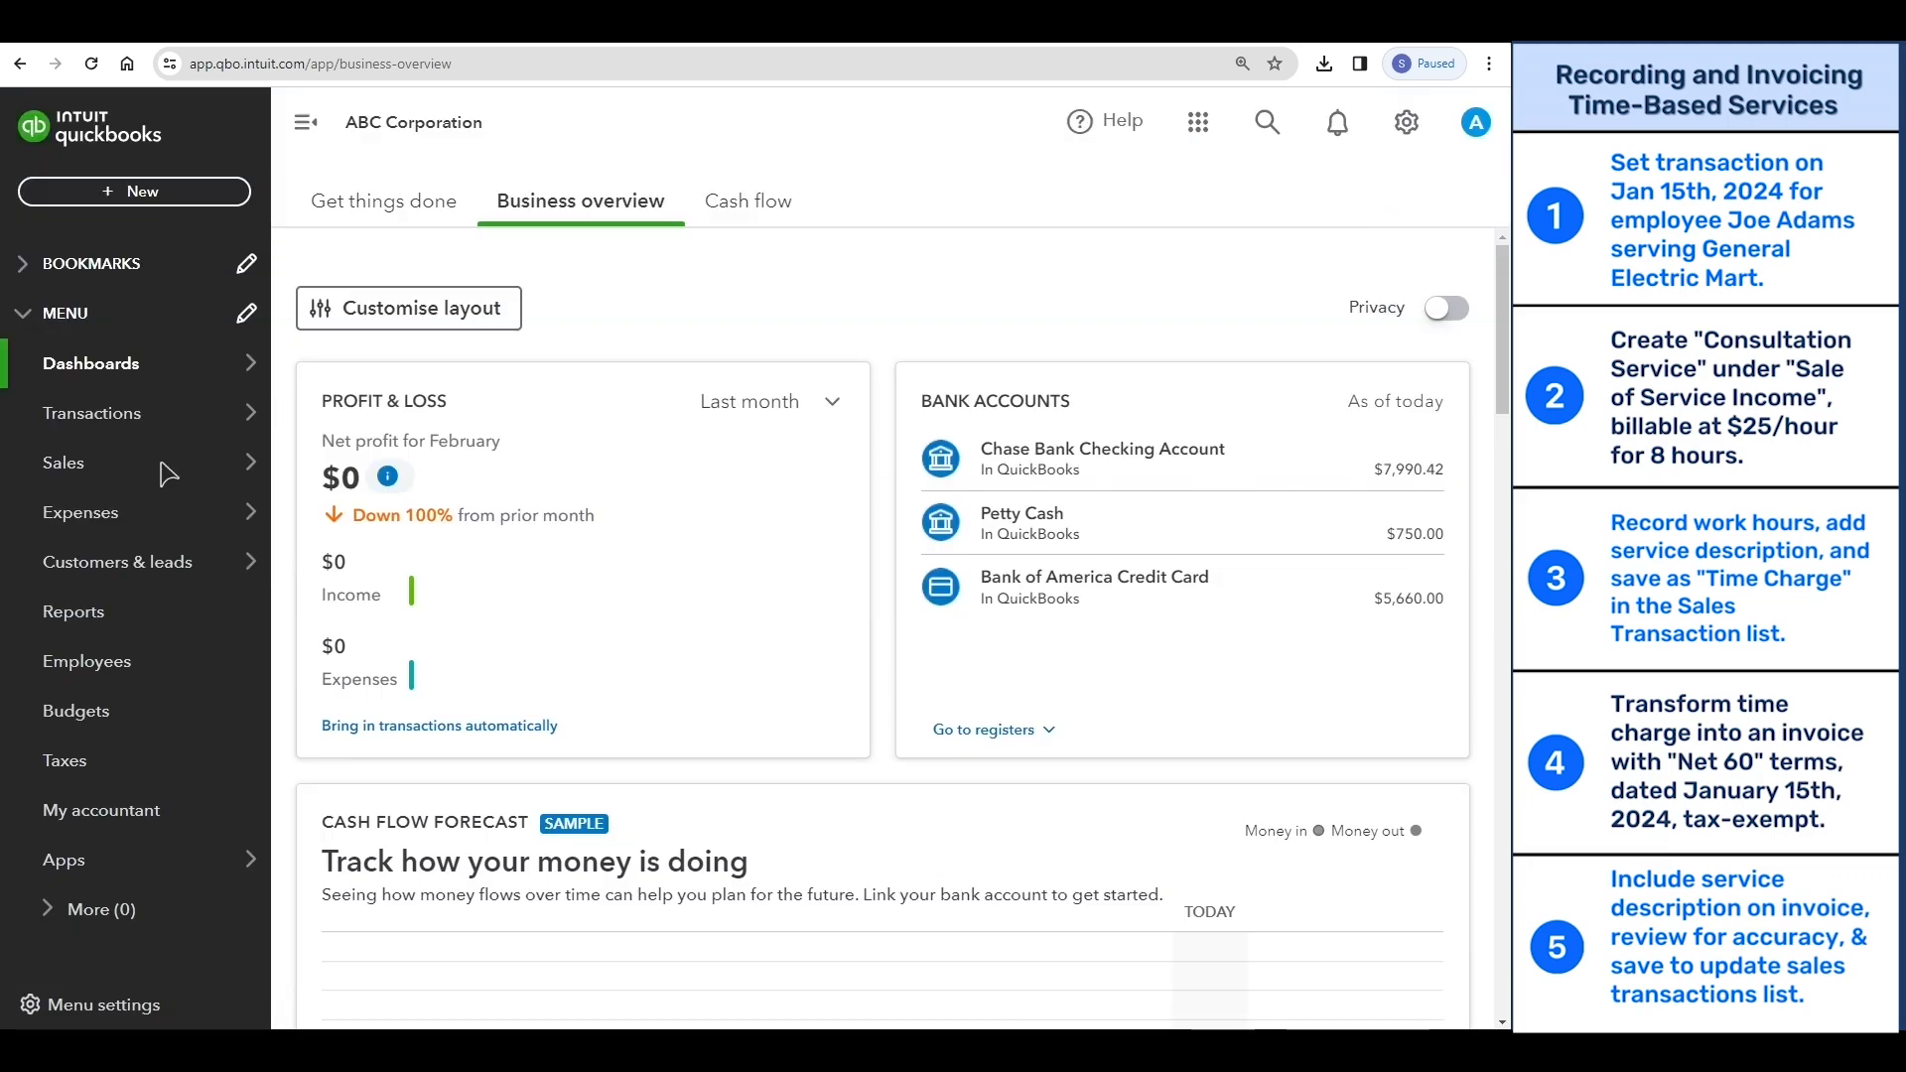
- Find General Electric Mart's open time charge among all sales transactions and convert it to an invoice
{"action": "mouse_move", "coordinate": [248, 474]}
{"action": "left_click", "coordinate": [379, 457]}
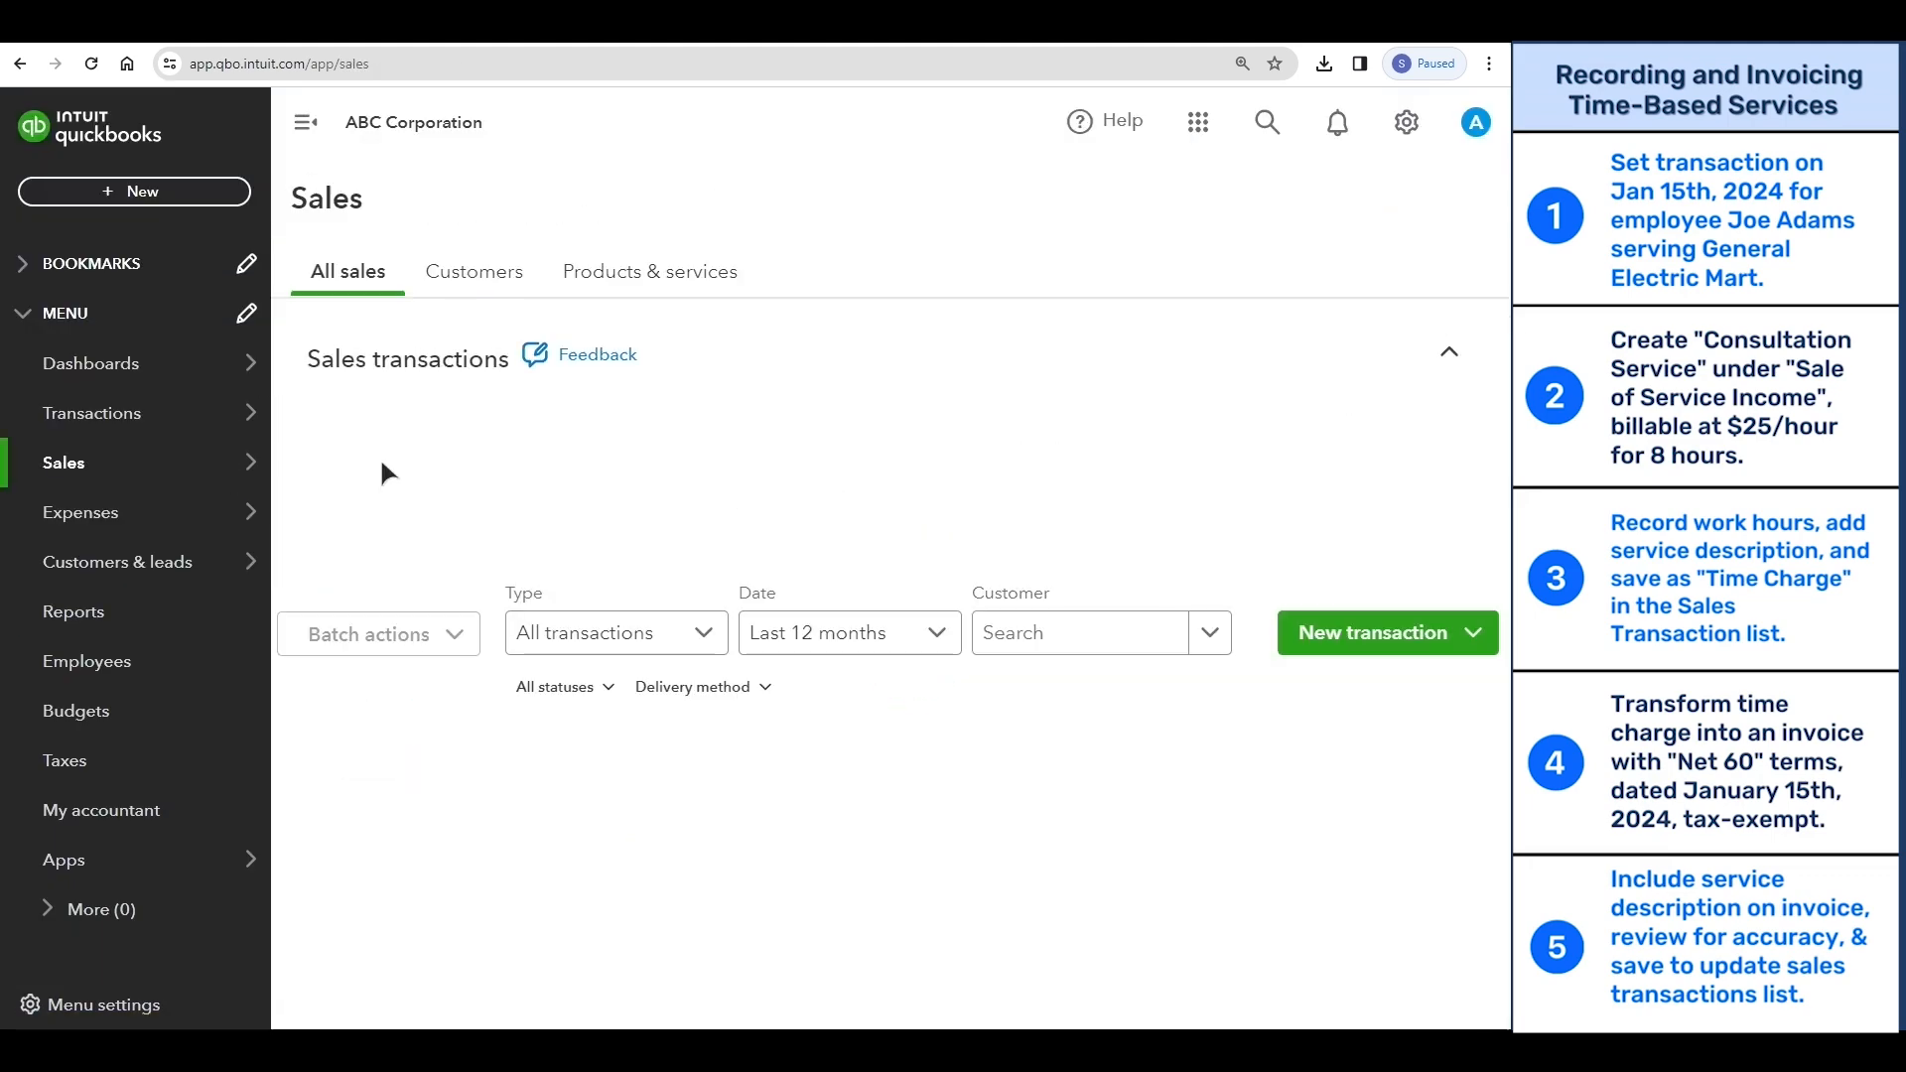
{"action": "scroll", "coordinate": [422, 730], "scroll_direction": "down", "scroll_amount": 3}
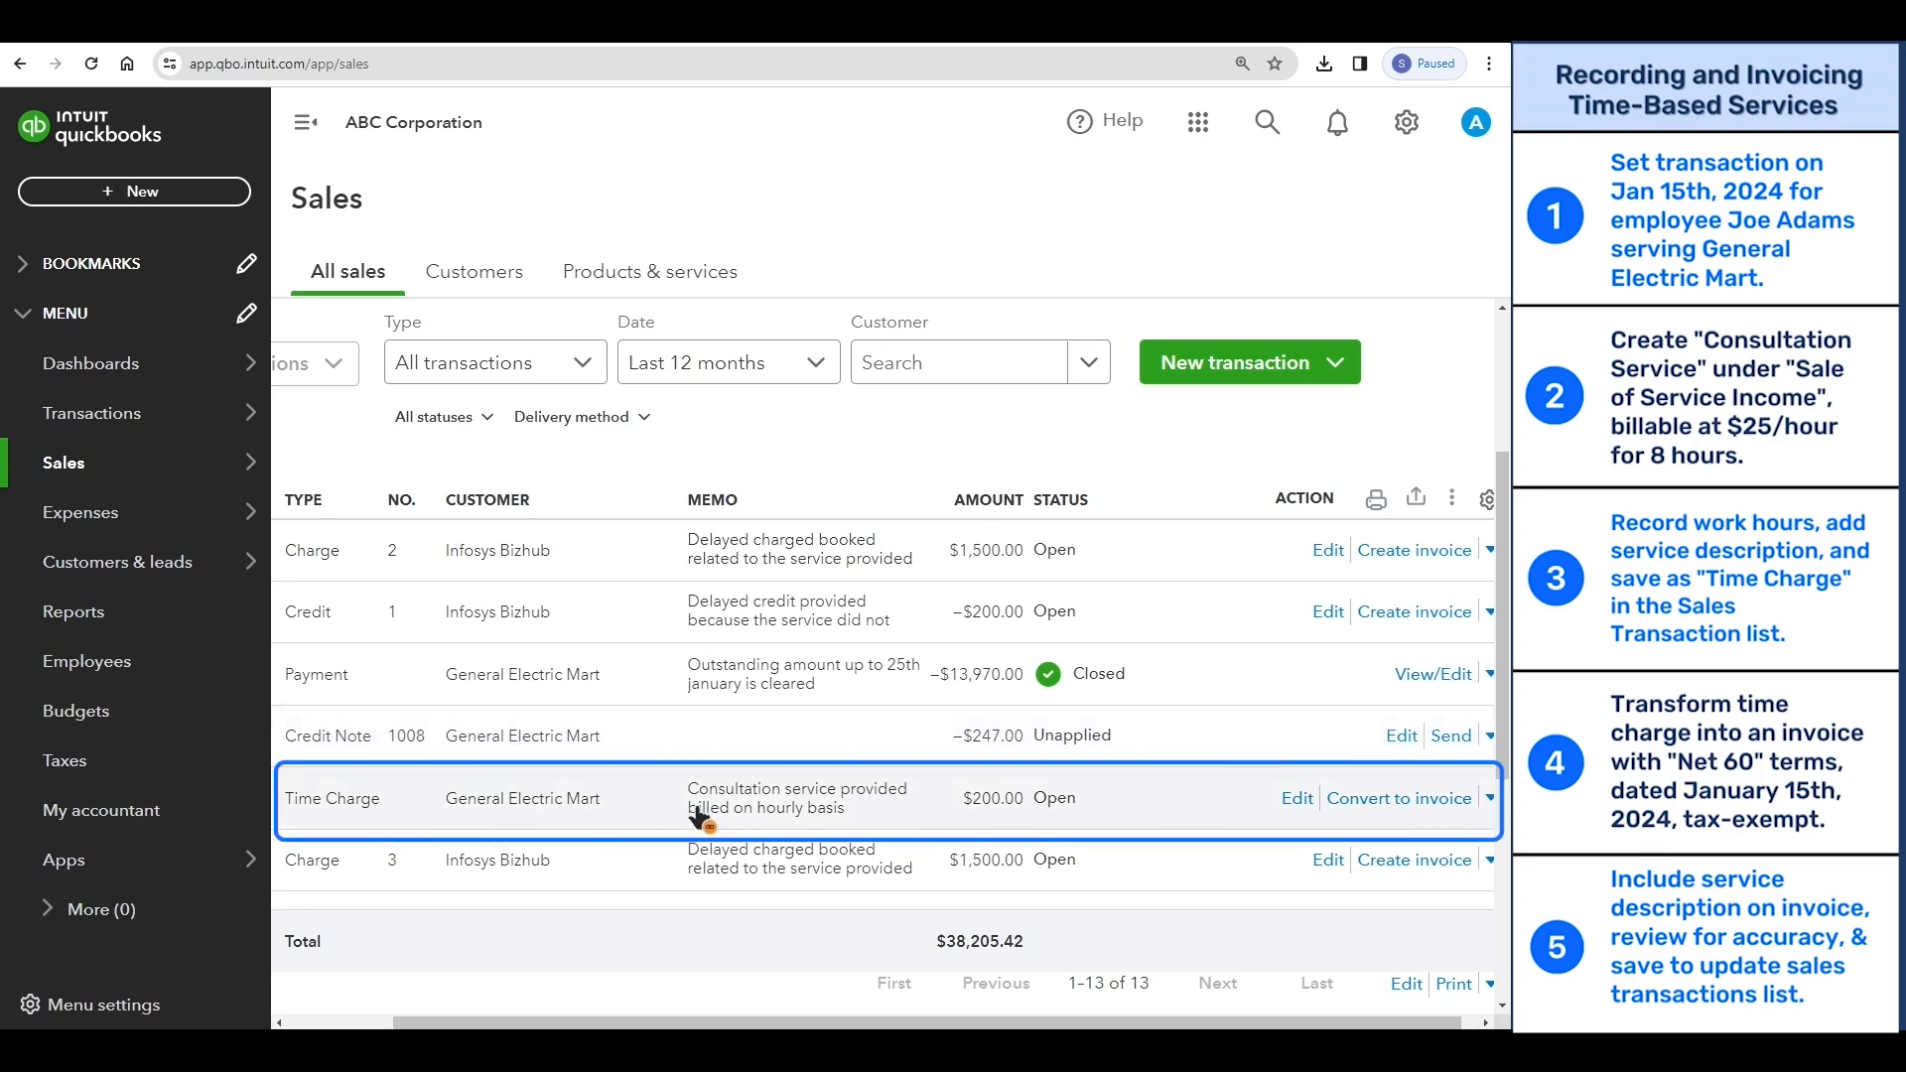
{"action": "left_click", "coordinate": [1372, 801]}
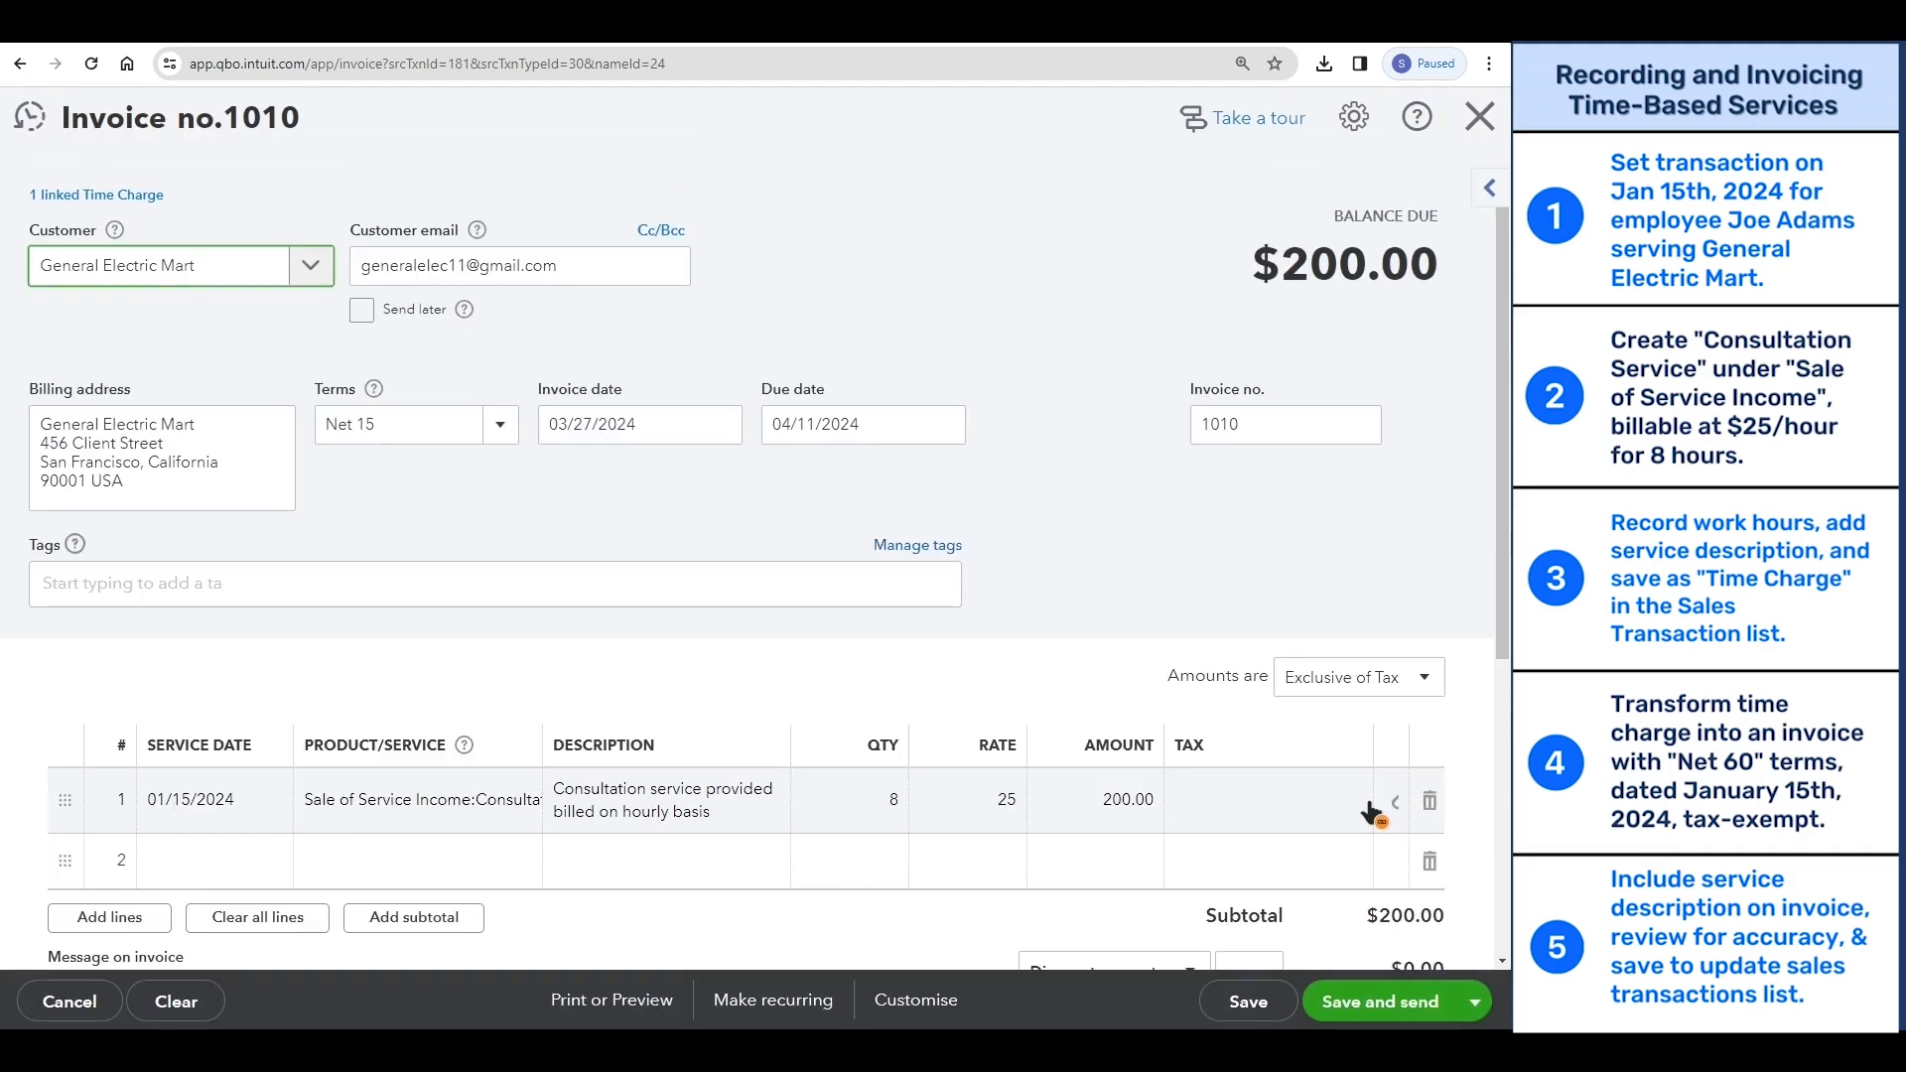
- Set the invoice's terms to Net 60 and its invoice date to 01/15/2024
{"action": "left_click", "coordinate": [492, 423]}
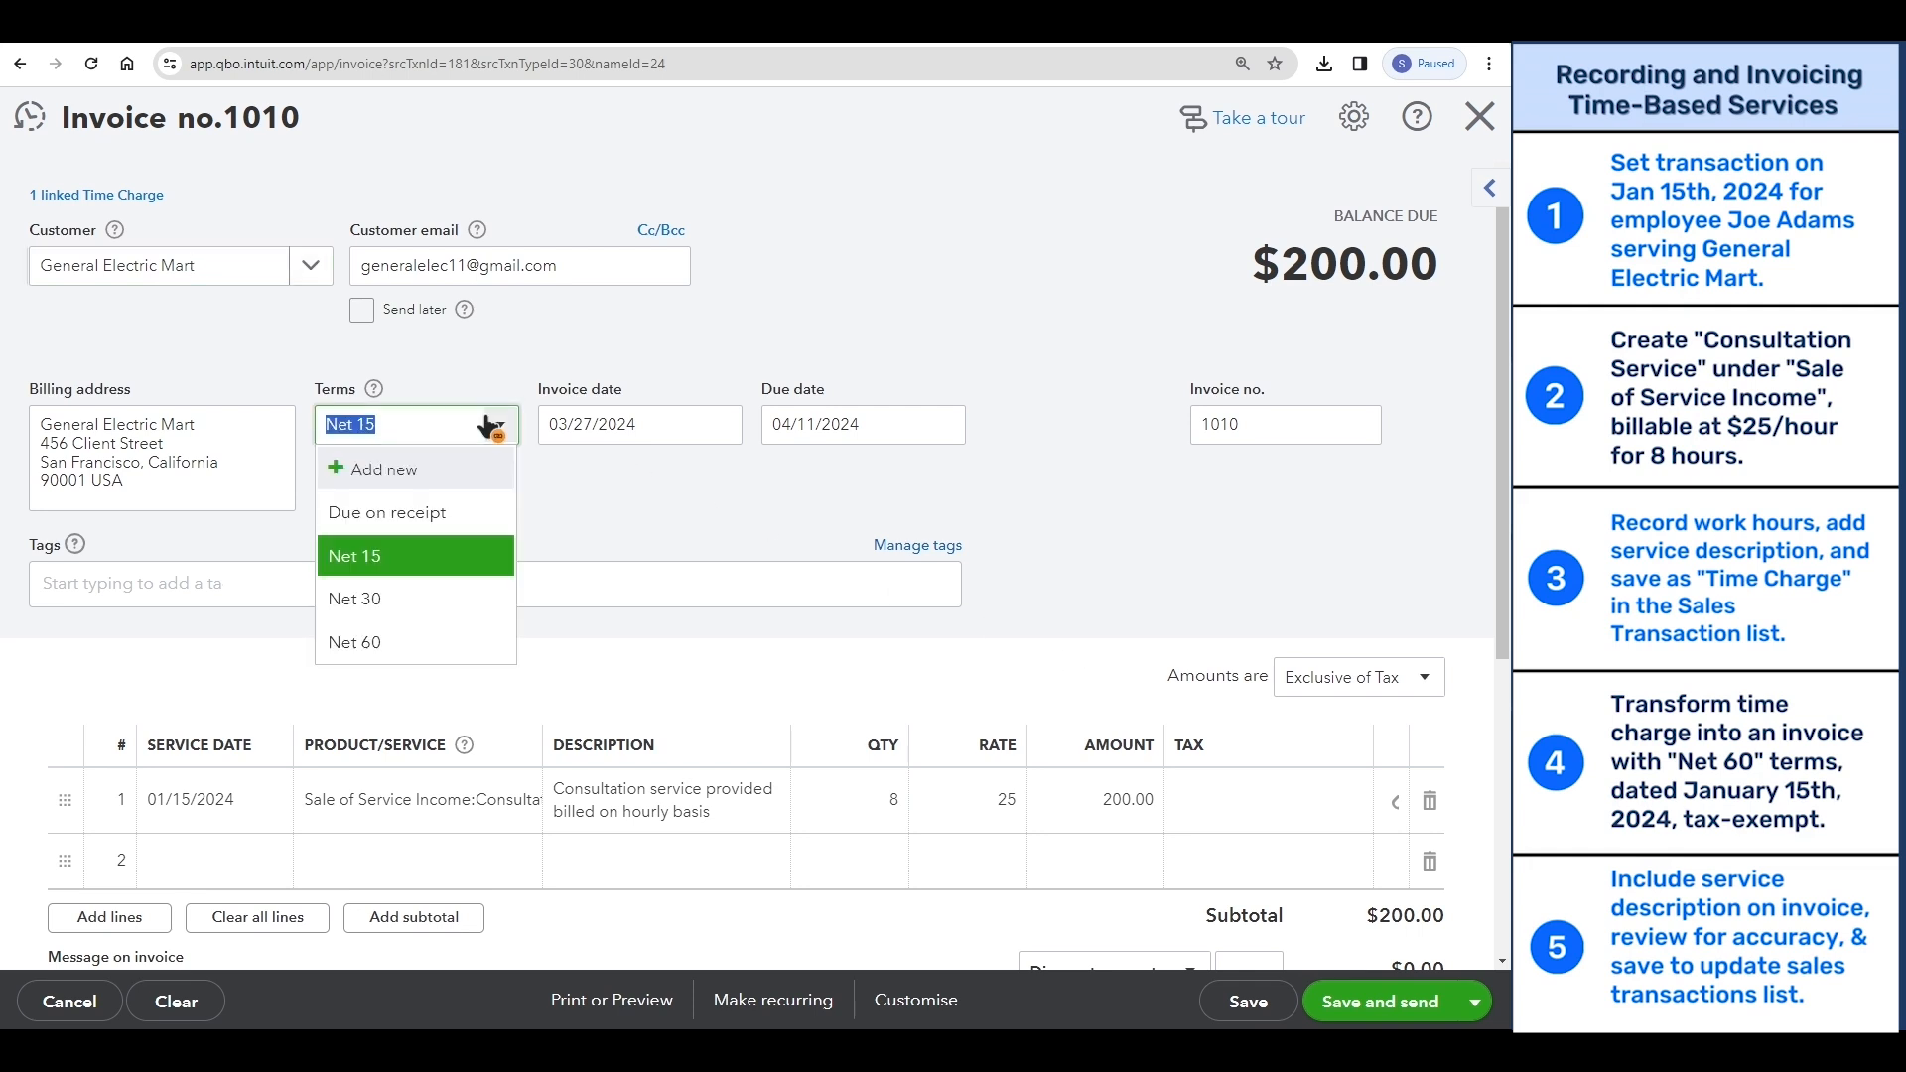
{"action": "left_click", "coordinate": [411, 643]}
{"action": "left_click", "coordinate": [720, 429]}
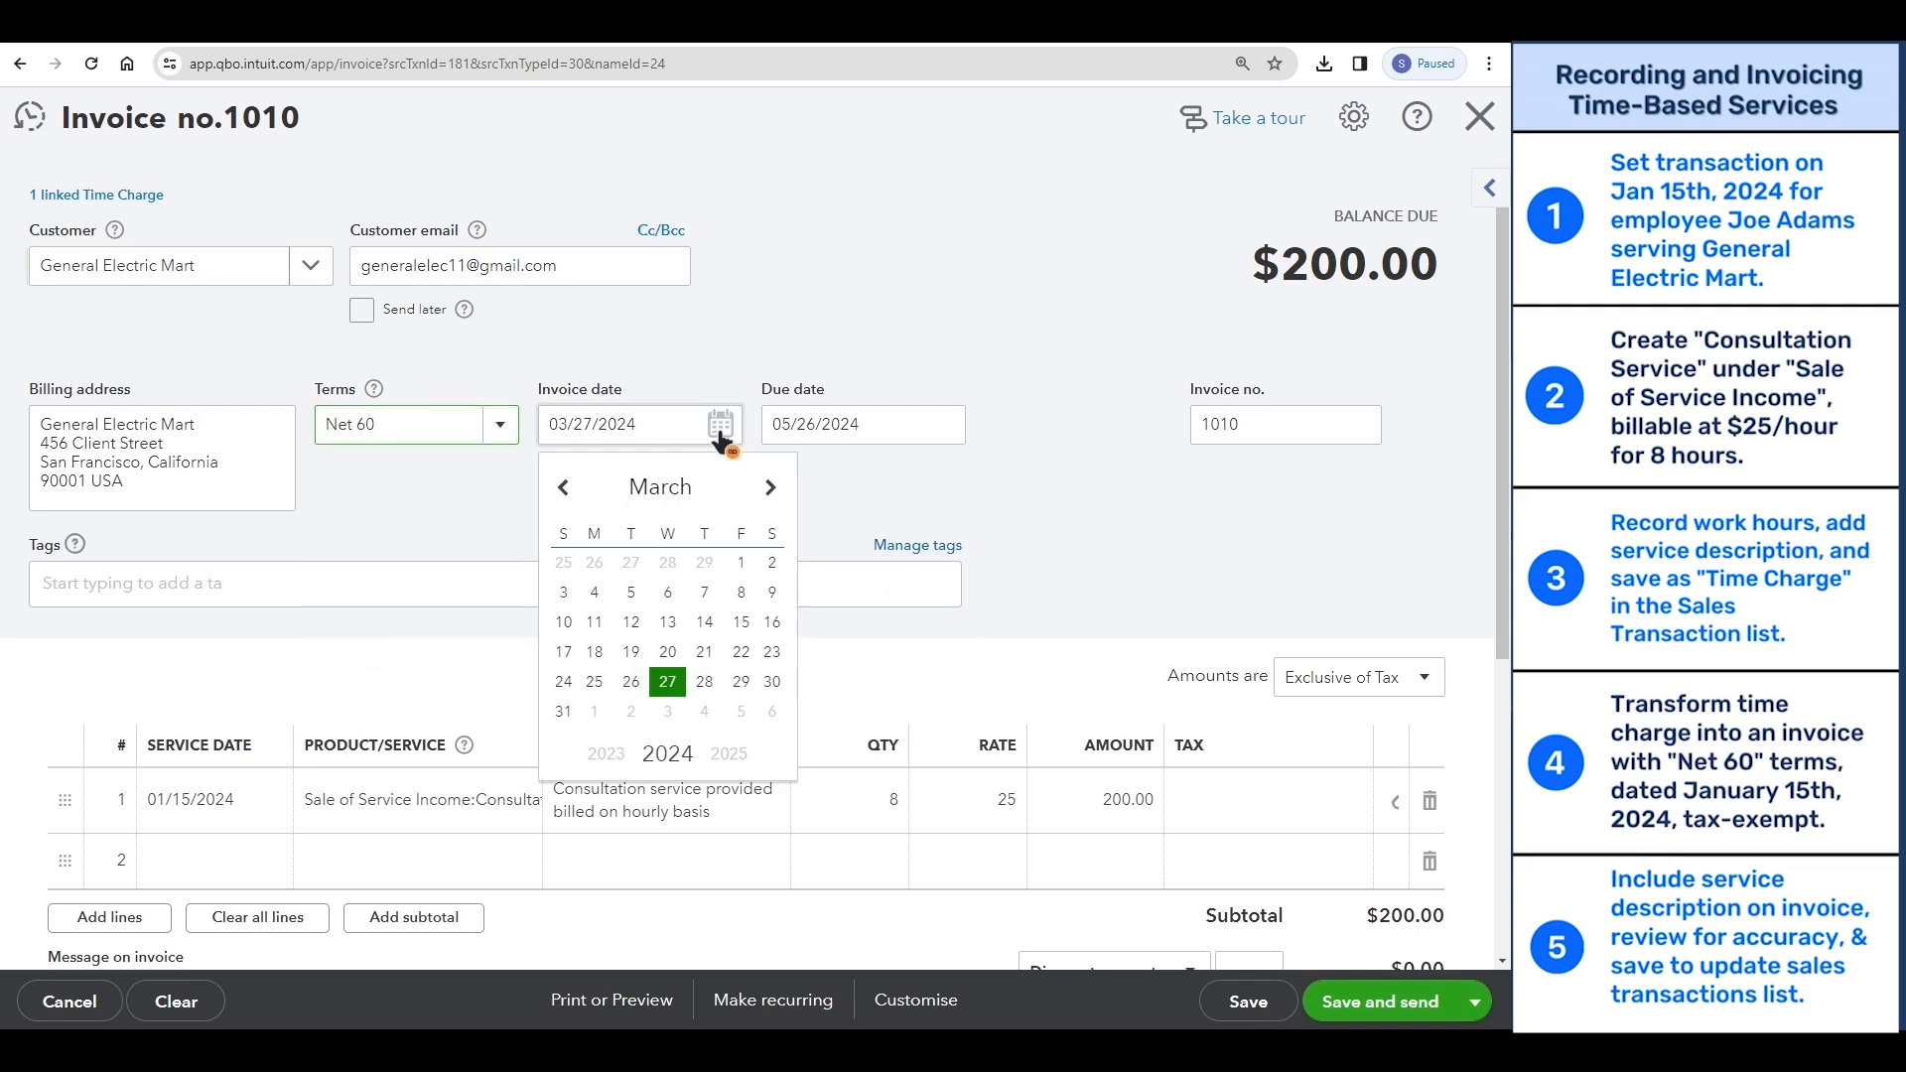
{"action": "left_click", "coordinate": [566, 489]}
{"action": "left_click", "coordinate": [567, 490]}
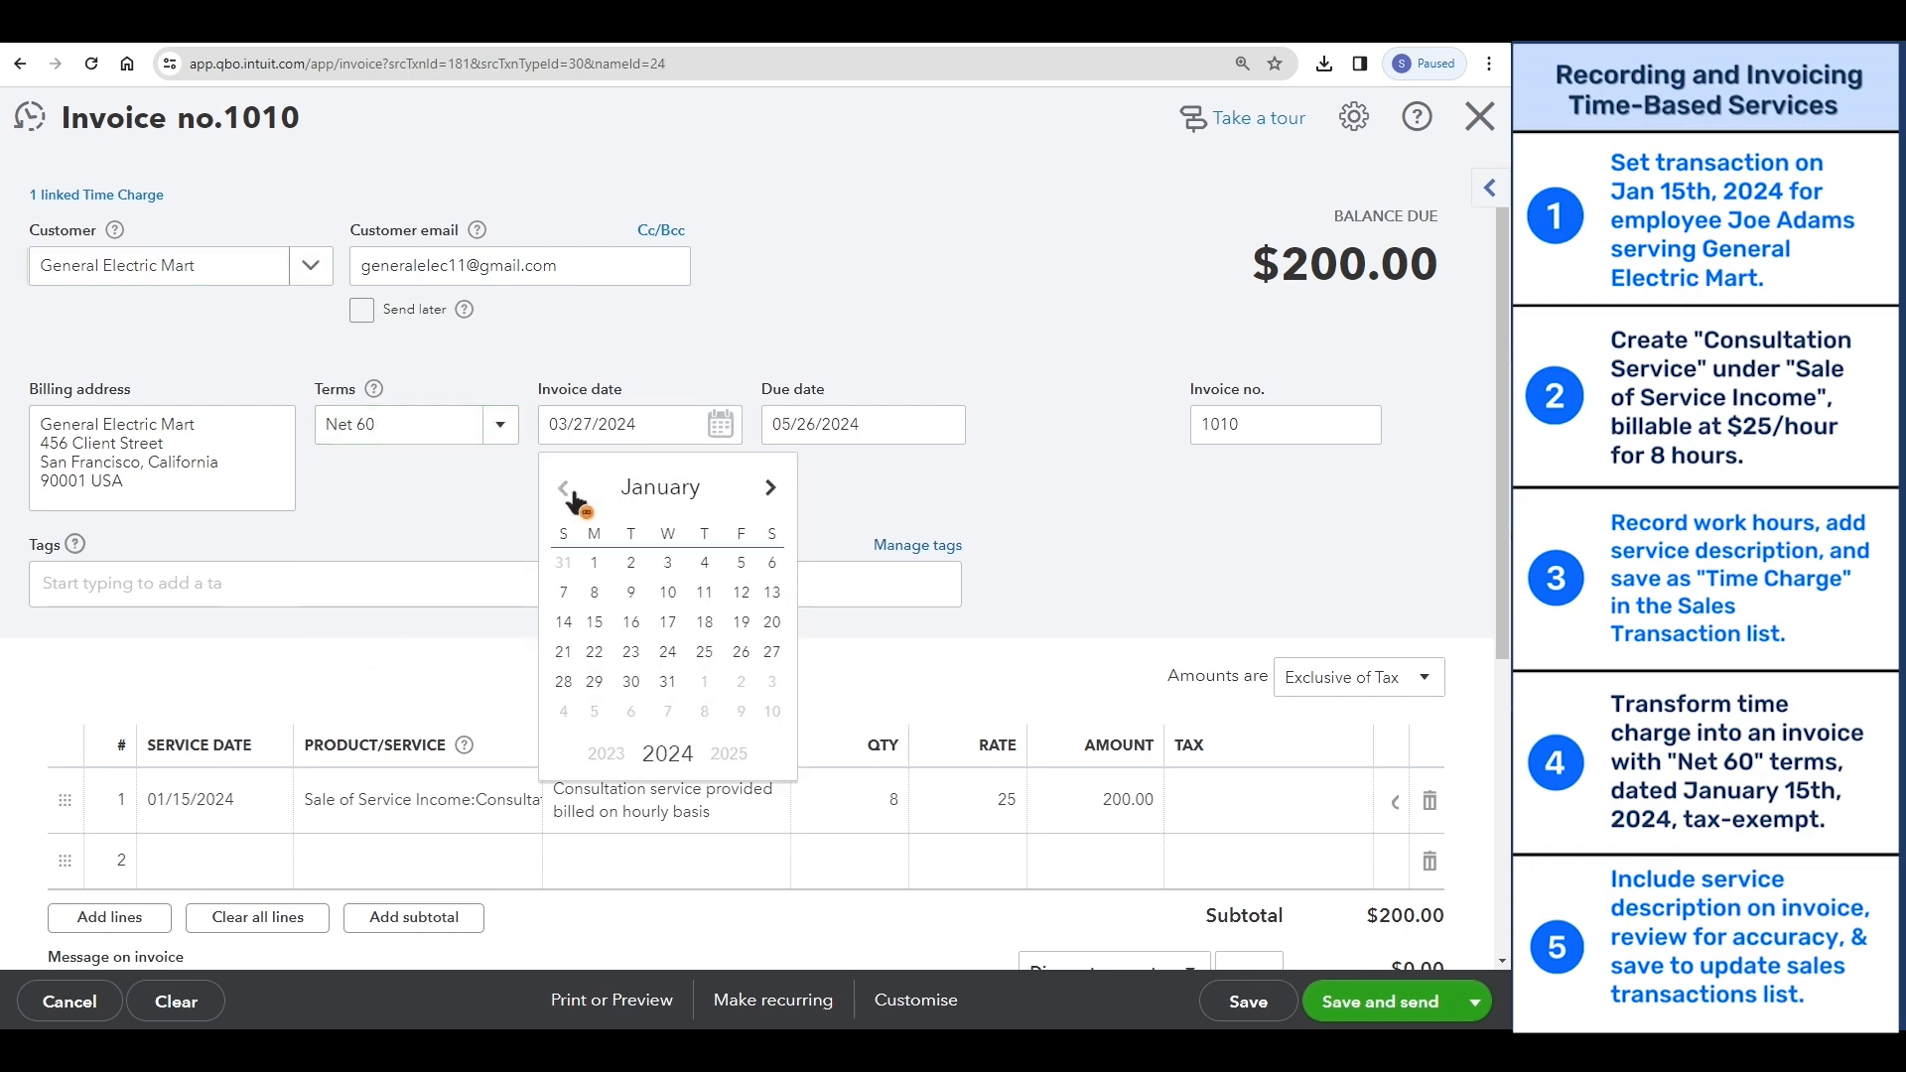
{"action": "left_click", "coordinate": [600, 621]}
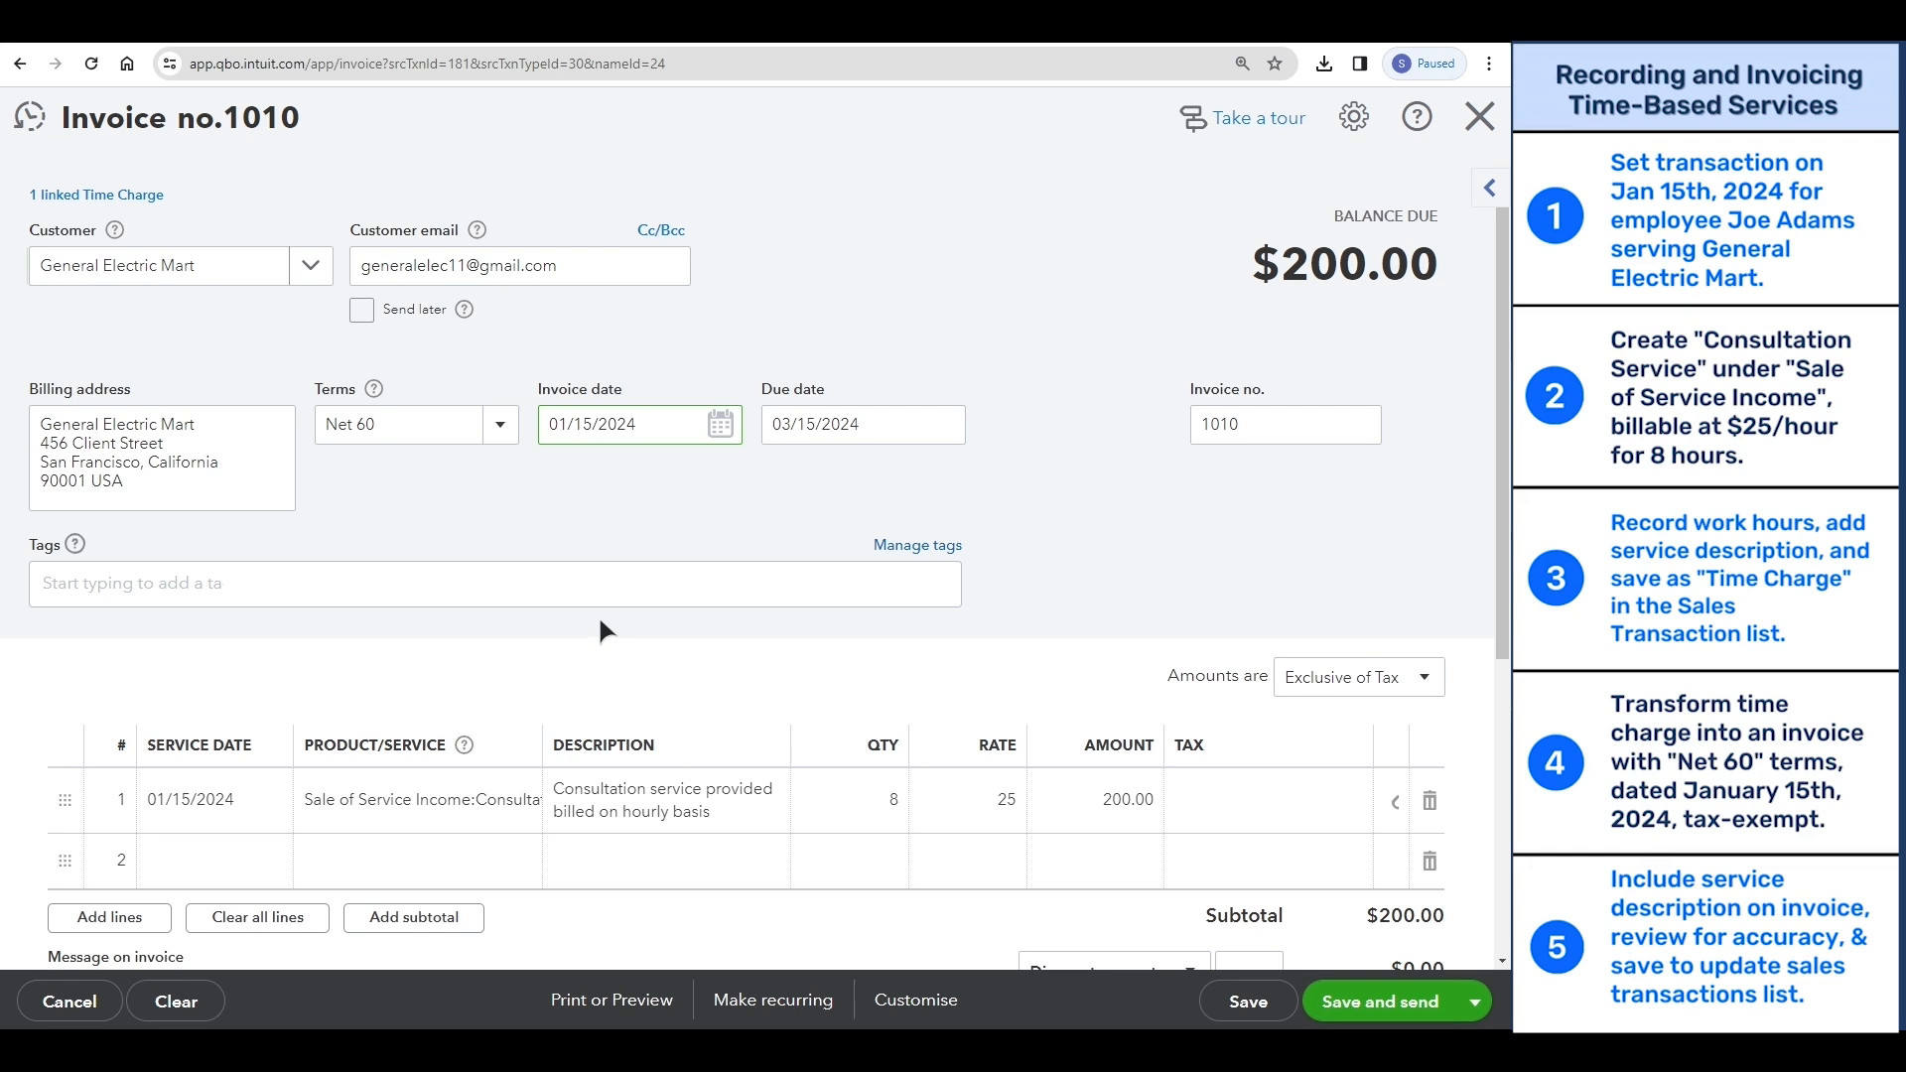
- Set the invoice amounts to Out of scope of Tax and save the invoice
{"action": "left_click", "coordinate": [1394, 685]}
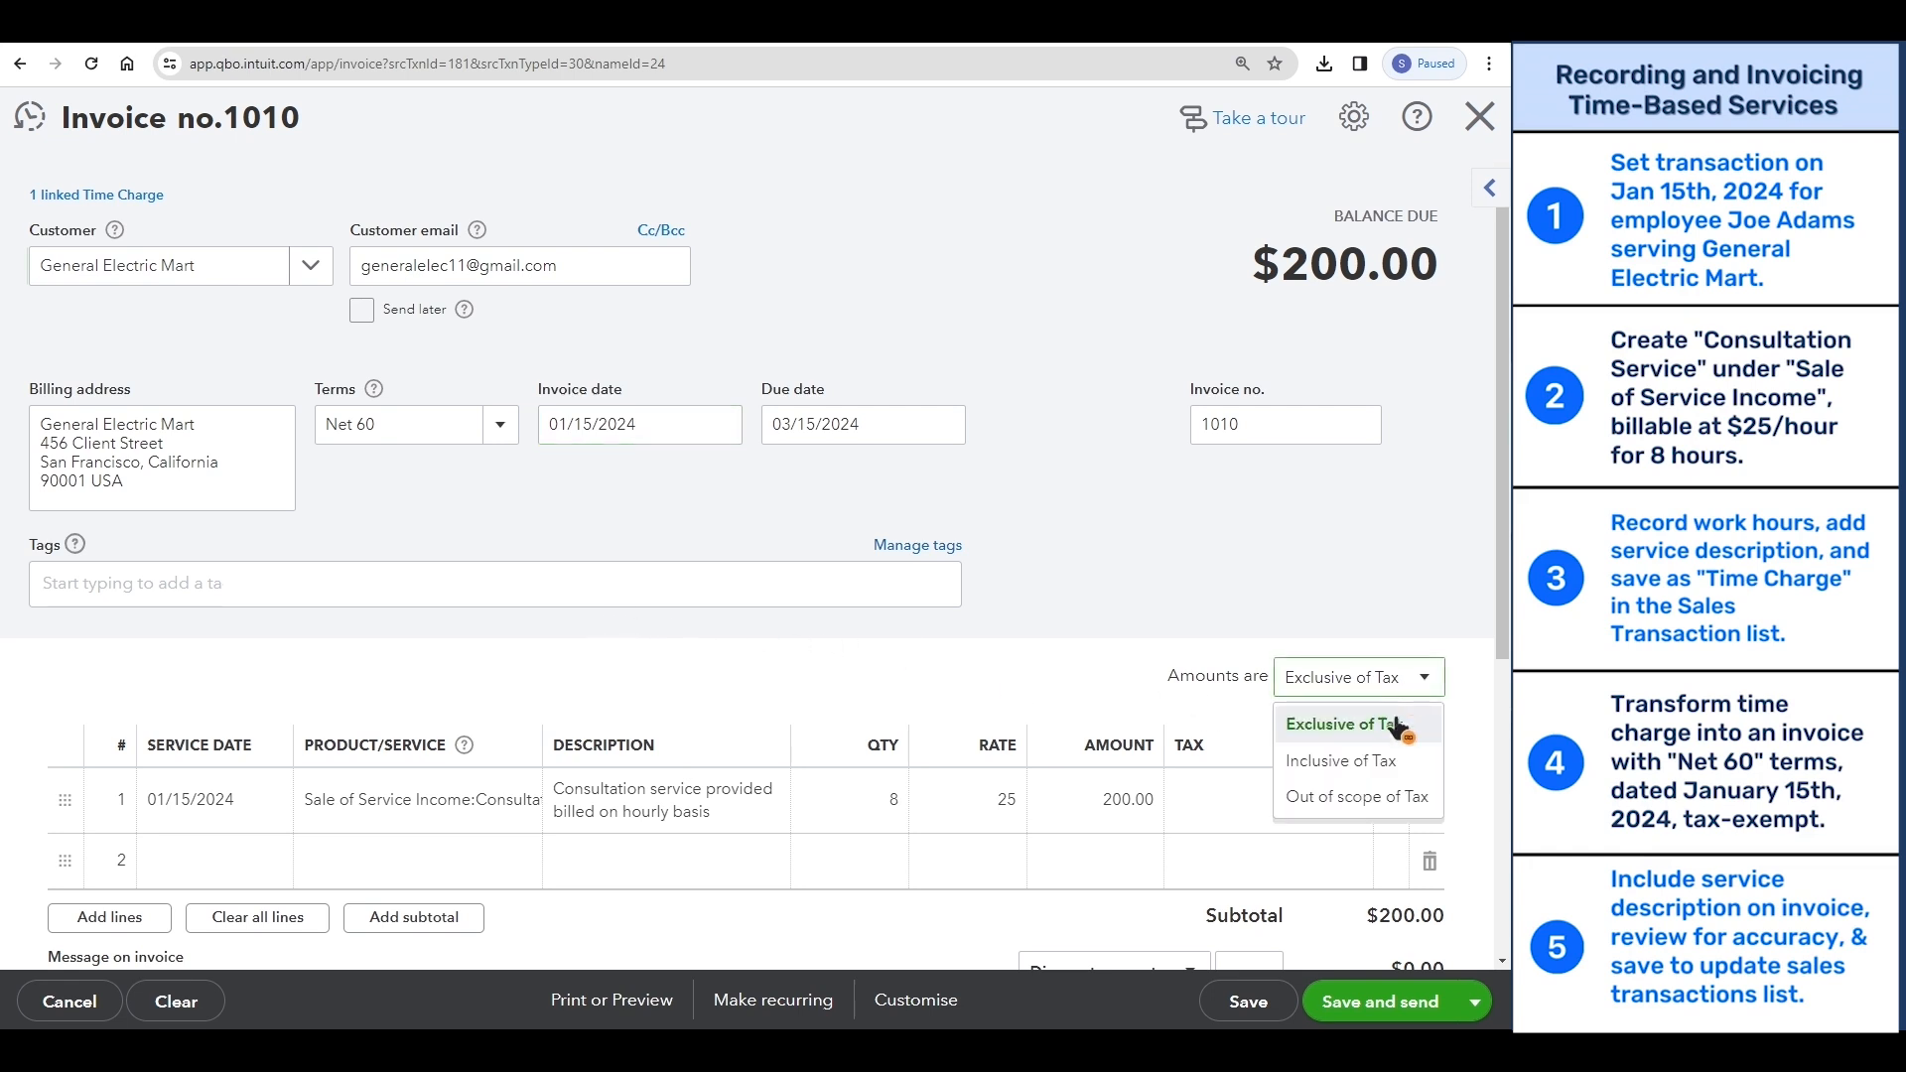
{"action": "left_click", "coordinate": [1400, 797]}
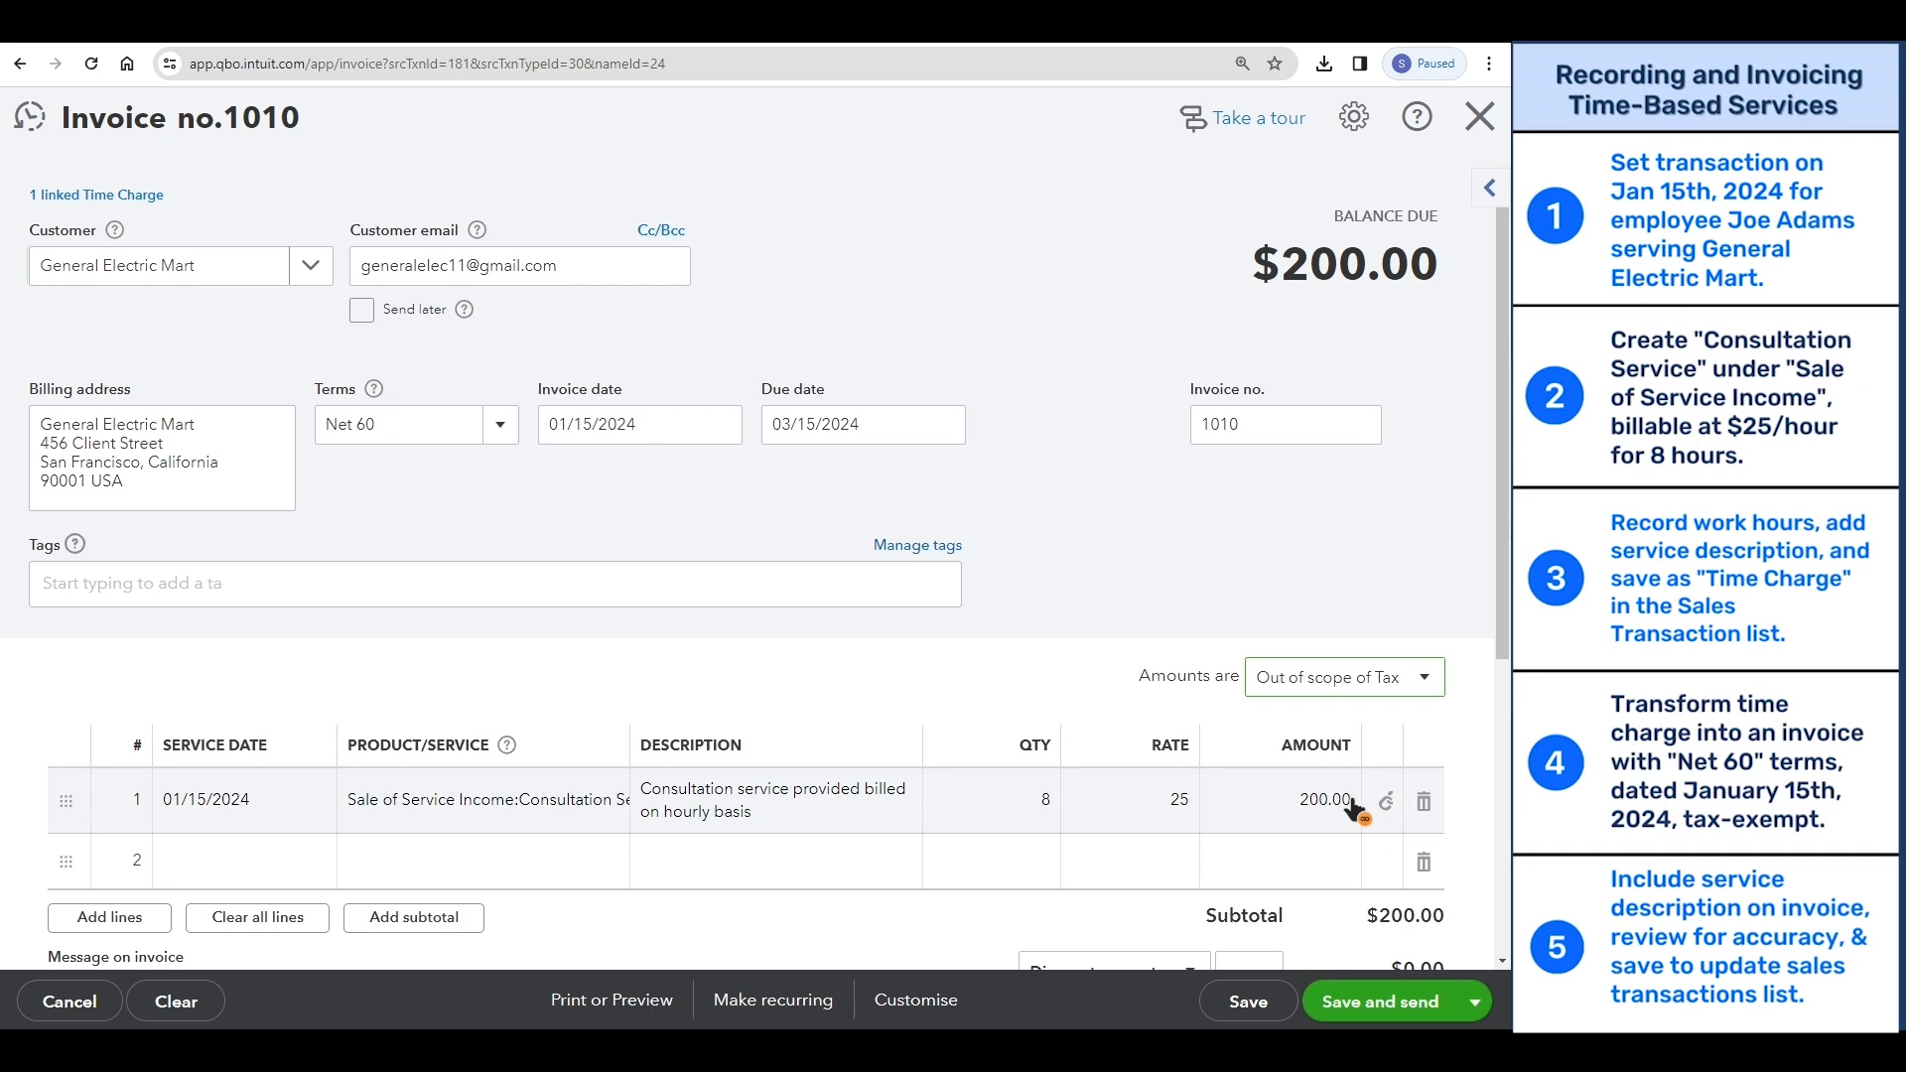
{"action": "scroll", "coordinate": [1298, 791], "scroll_direction": "down", "scroll_amount": 3}
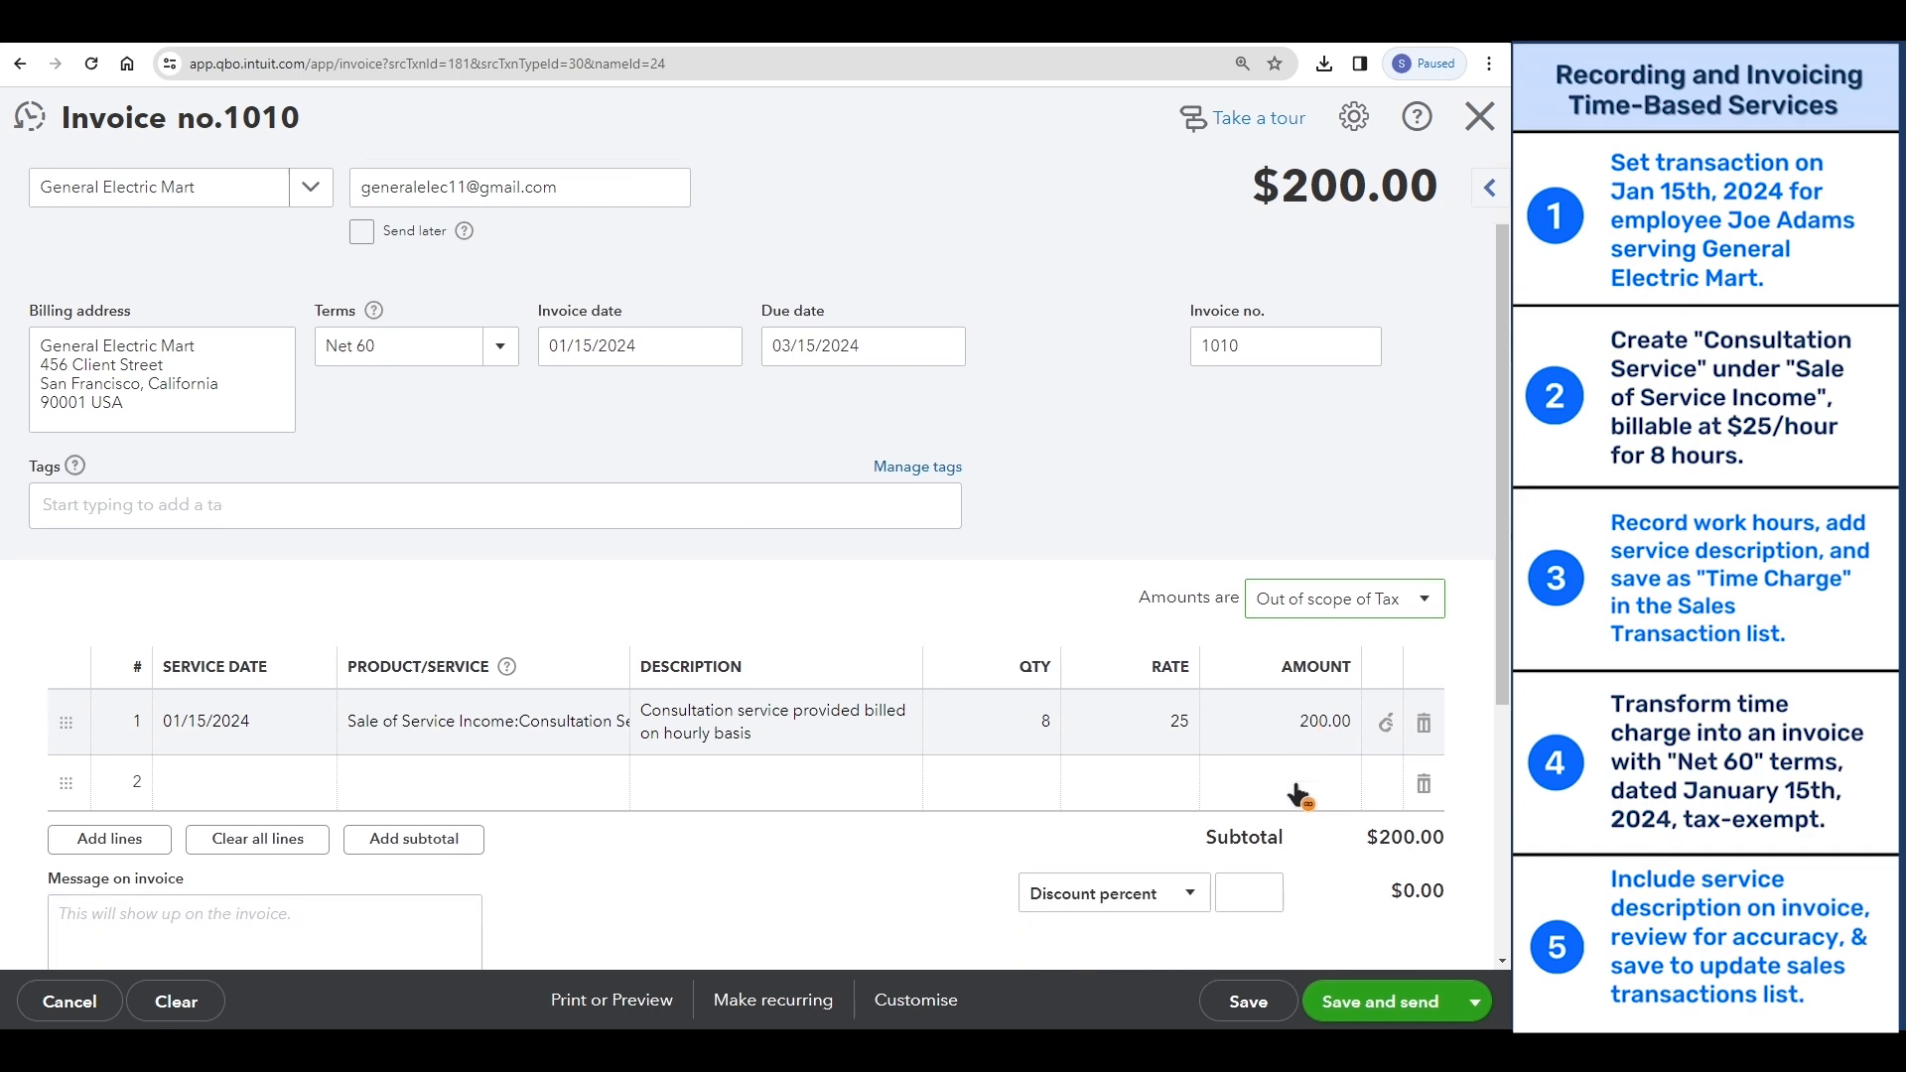
{"action": "left_click", "coordinate": [1268, 1002]}
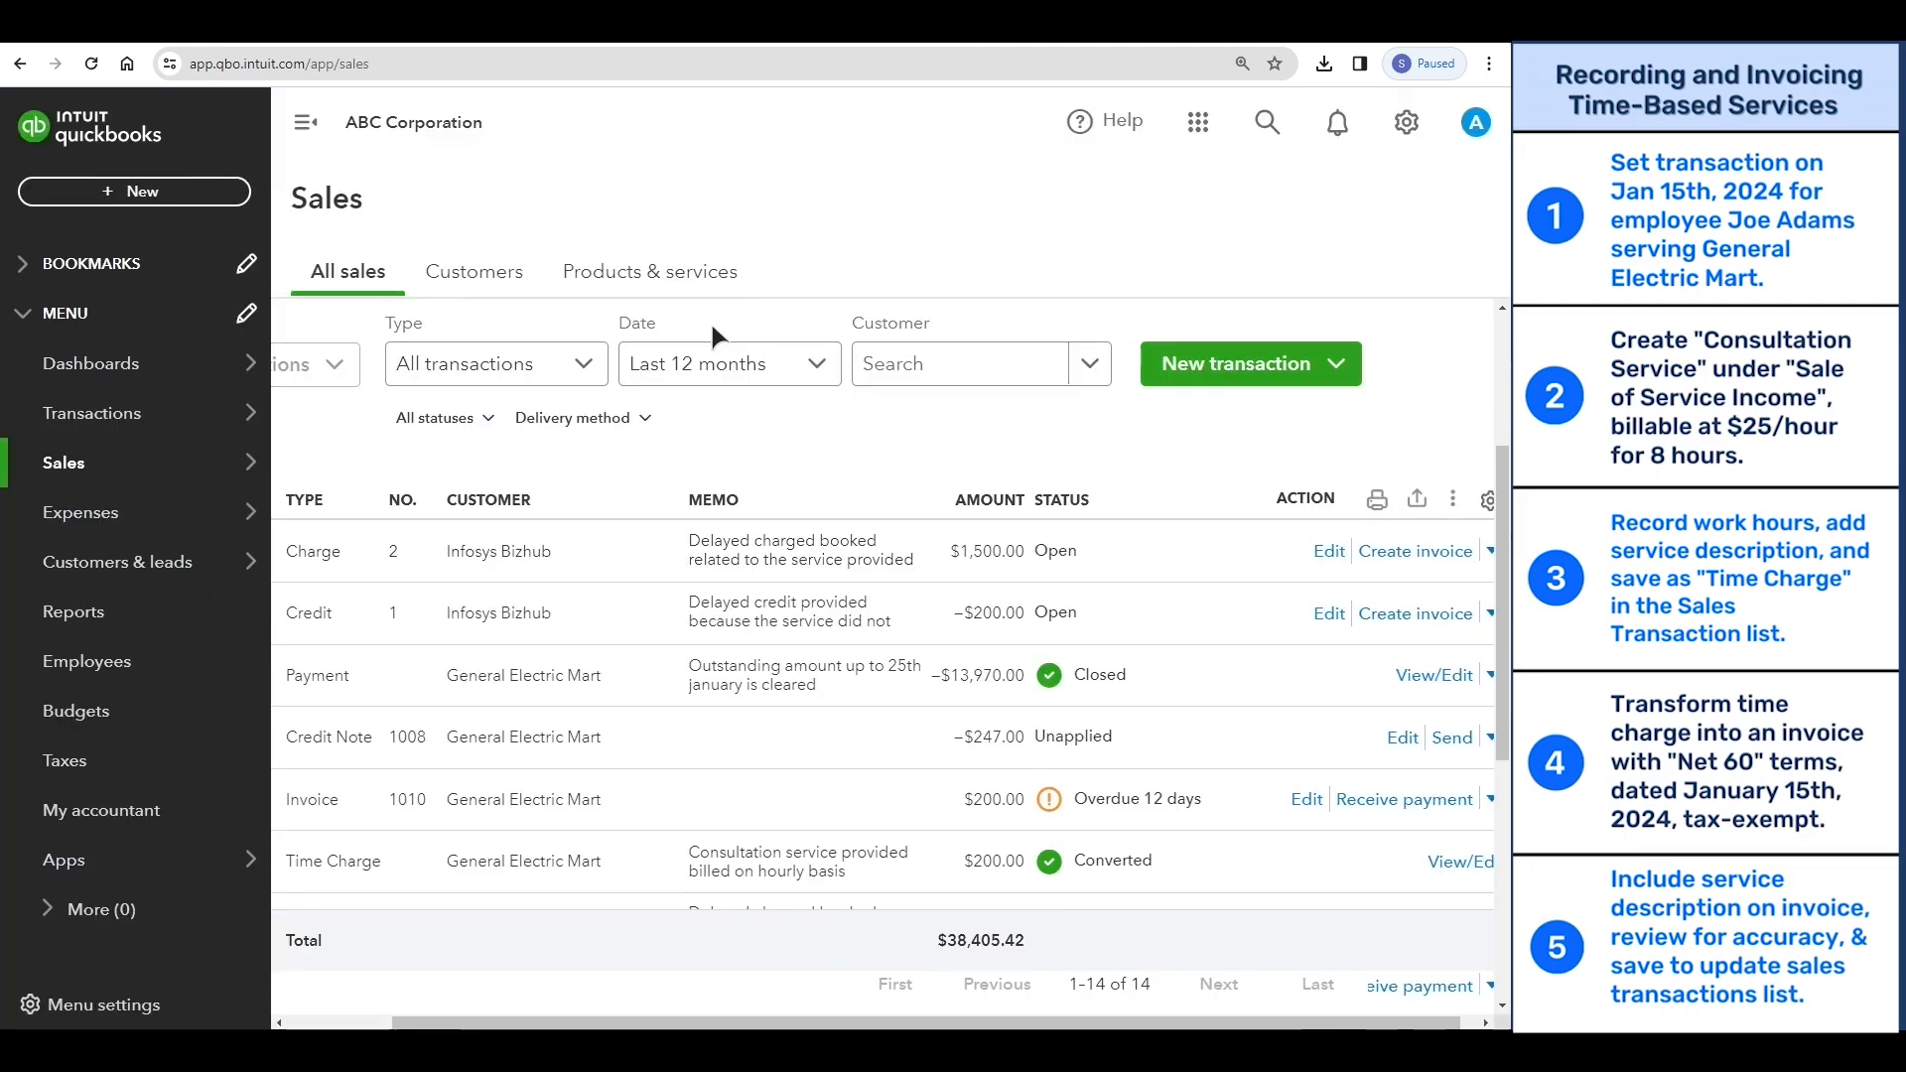
- Review the converted time charge in the sales list and open a new weekly timesheet
{"action": "mouse_move", "coordinate": [226, 482]}
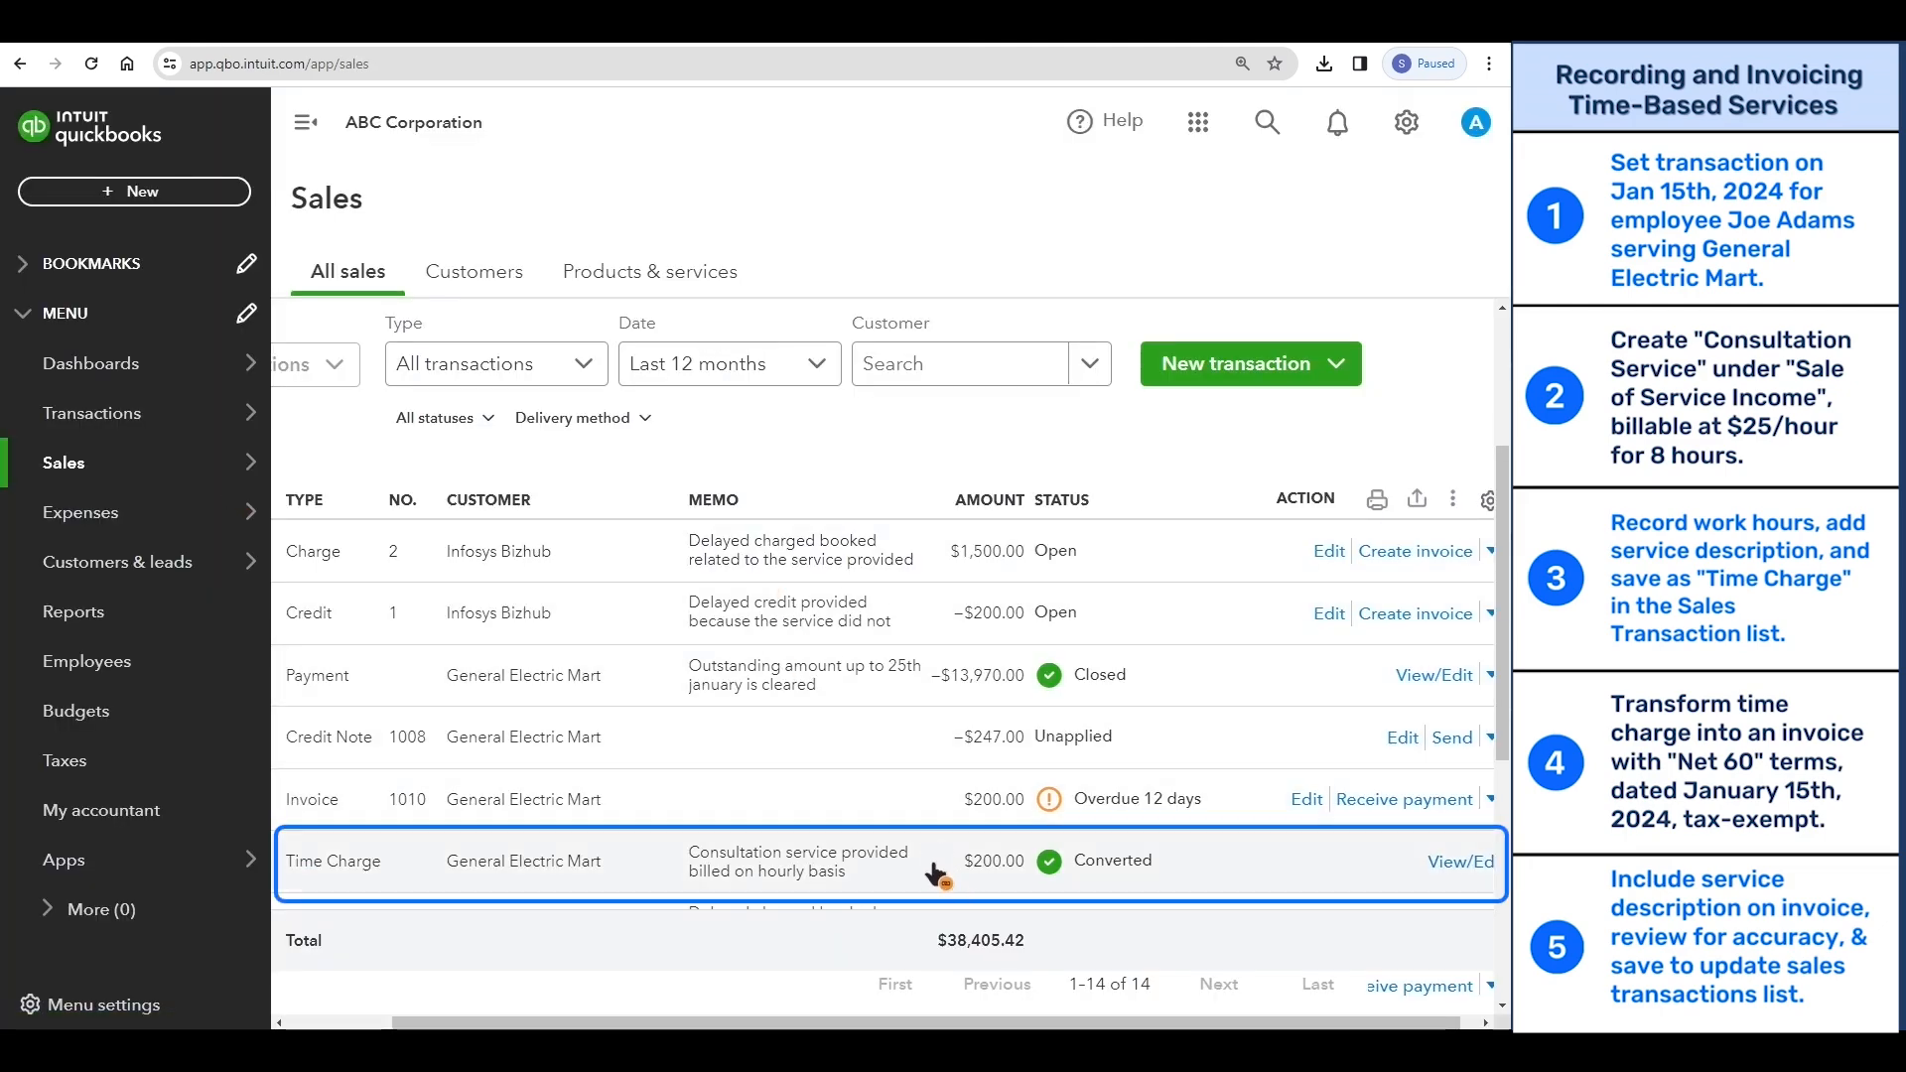
{"action": "left_click_drag", "start_coordinate": [994, 1023], "coordinate": [929, 1023]}
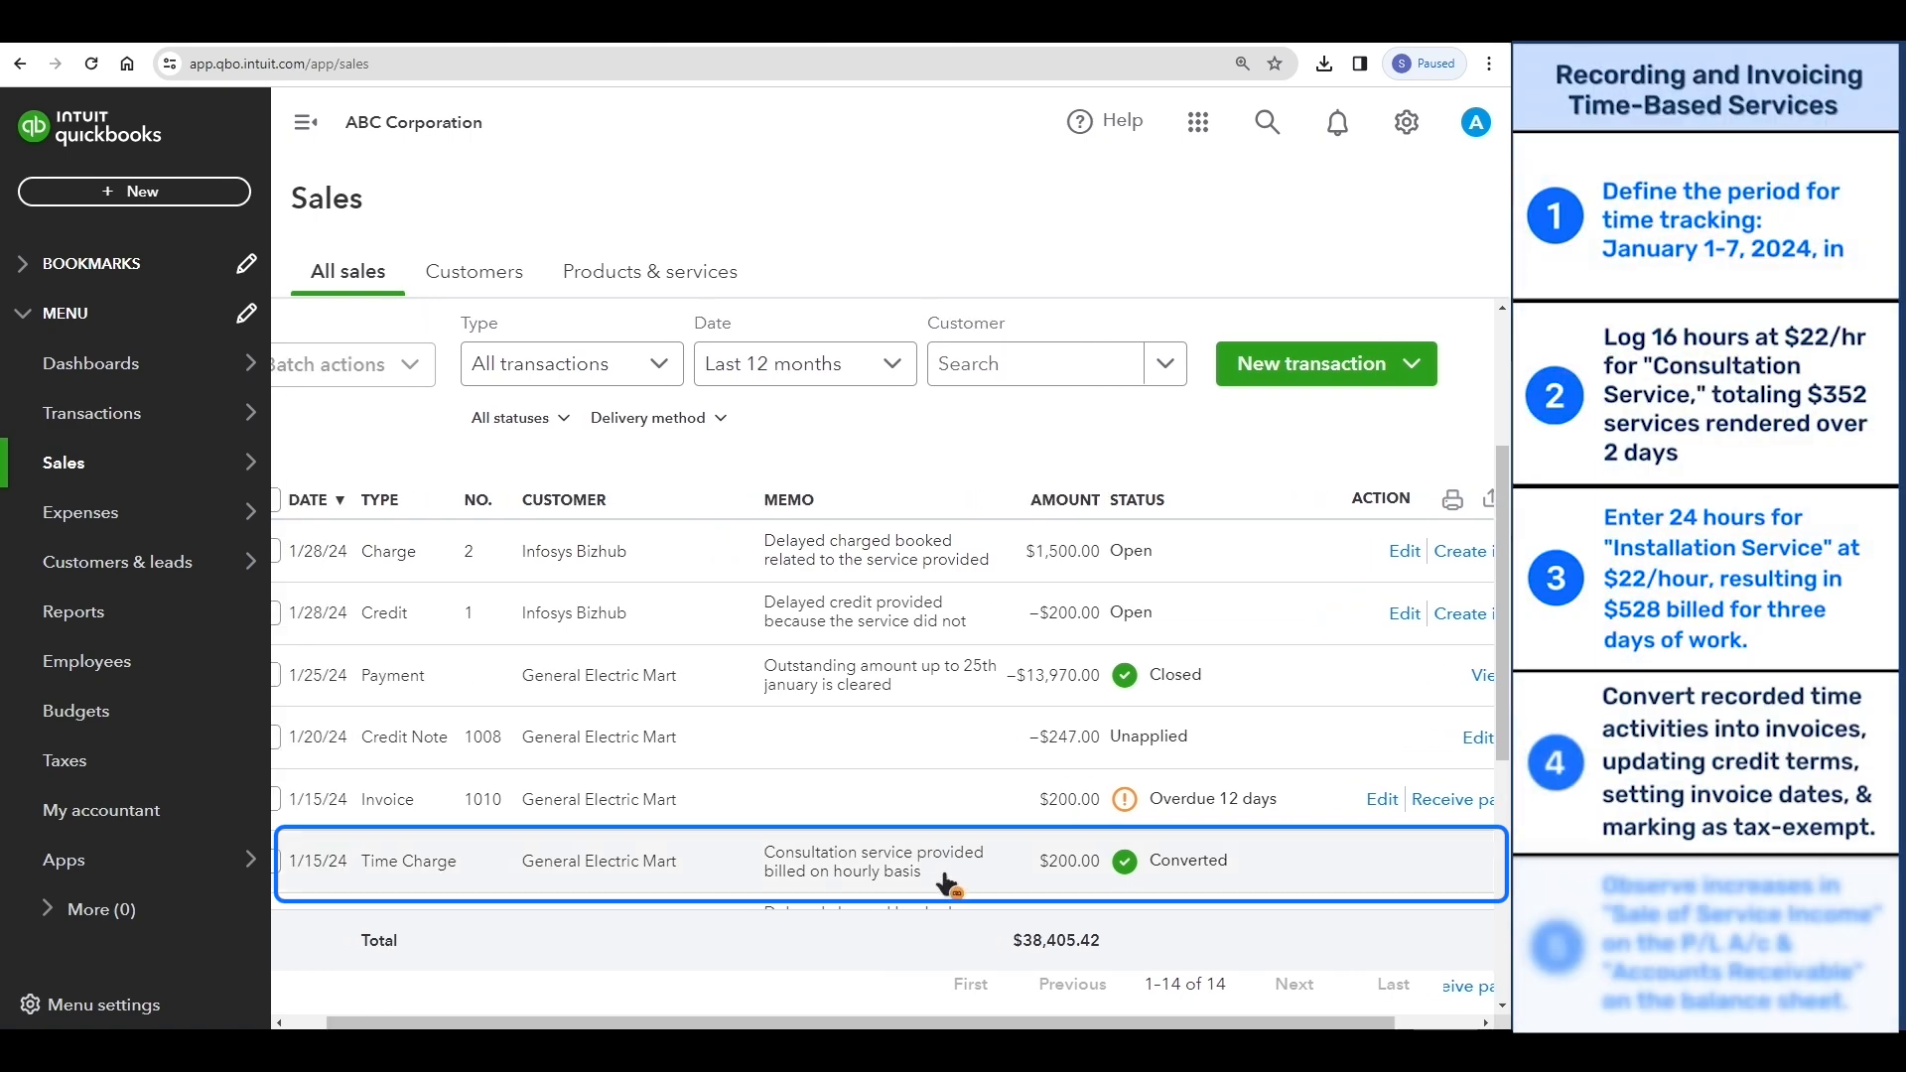
{"action": "scroll", "coordinate": [945, 884], "scroll_direction": "left", "scroll_amount": 1}
{"action": "left_click", "coordinate": [219, 199]}
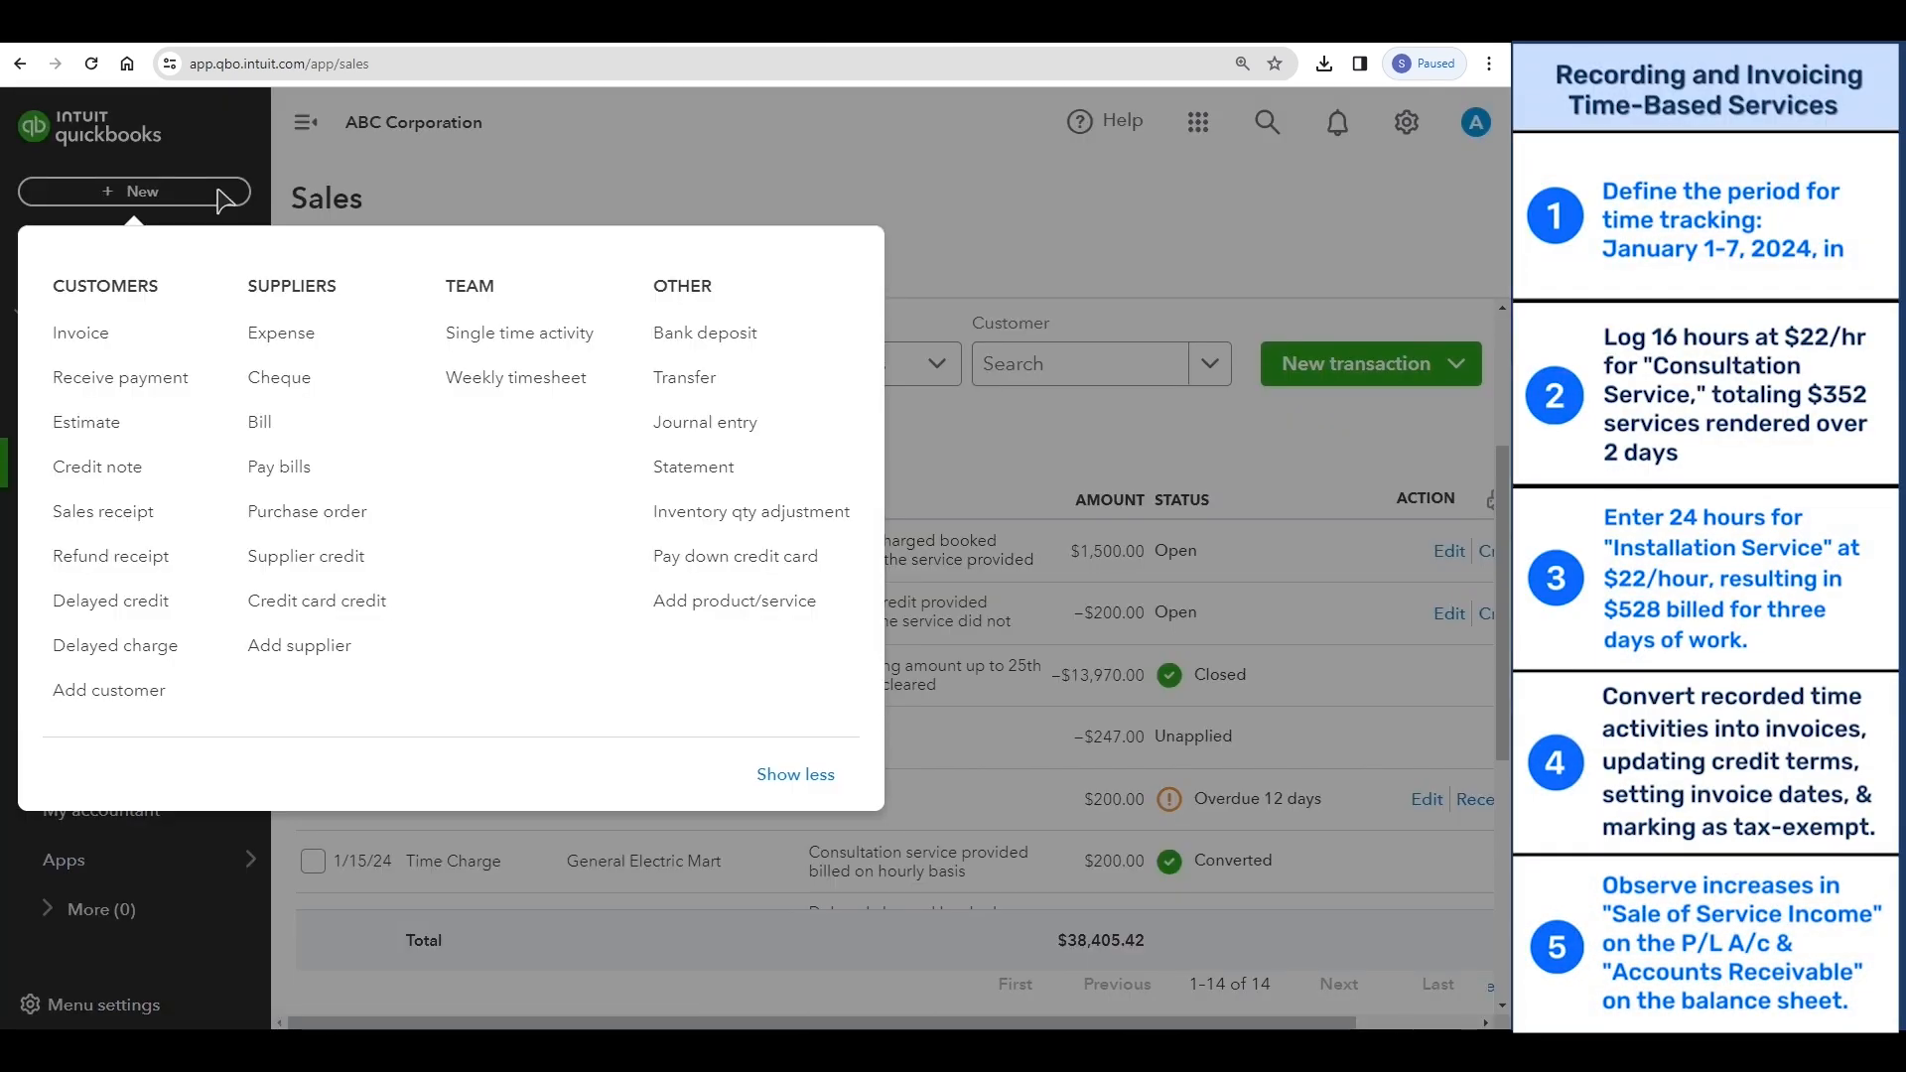
{"action": "left_click", "coordinate": [537, 388]}
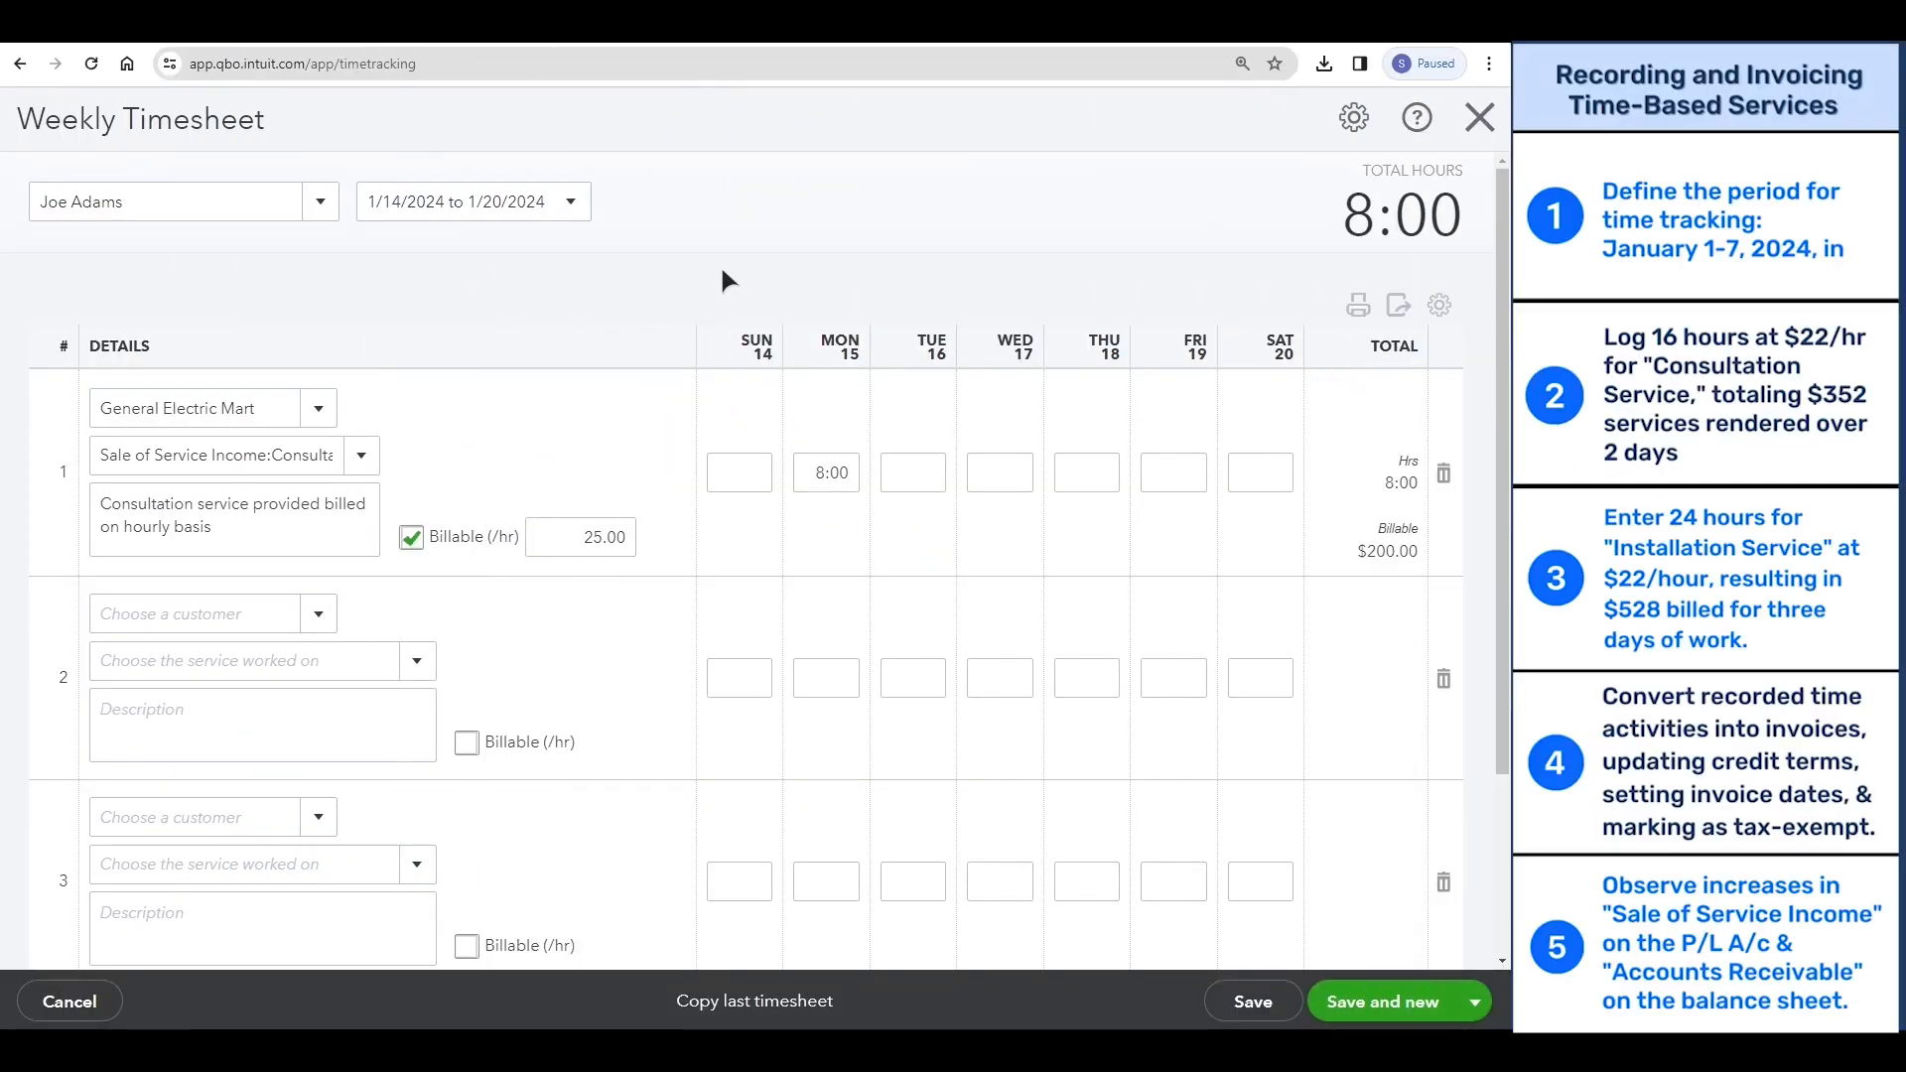
- Switch the timesheet to the other listed employee and set its week to 1/1/2024 to 1/7/2024
{"action": "left_click", "coordinate": [232, 189]}
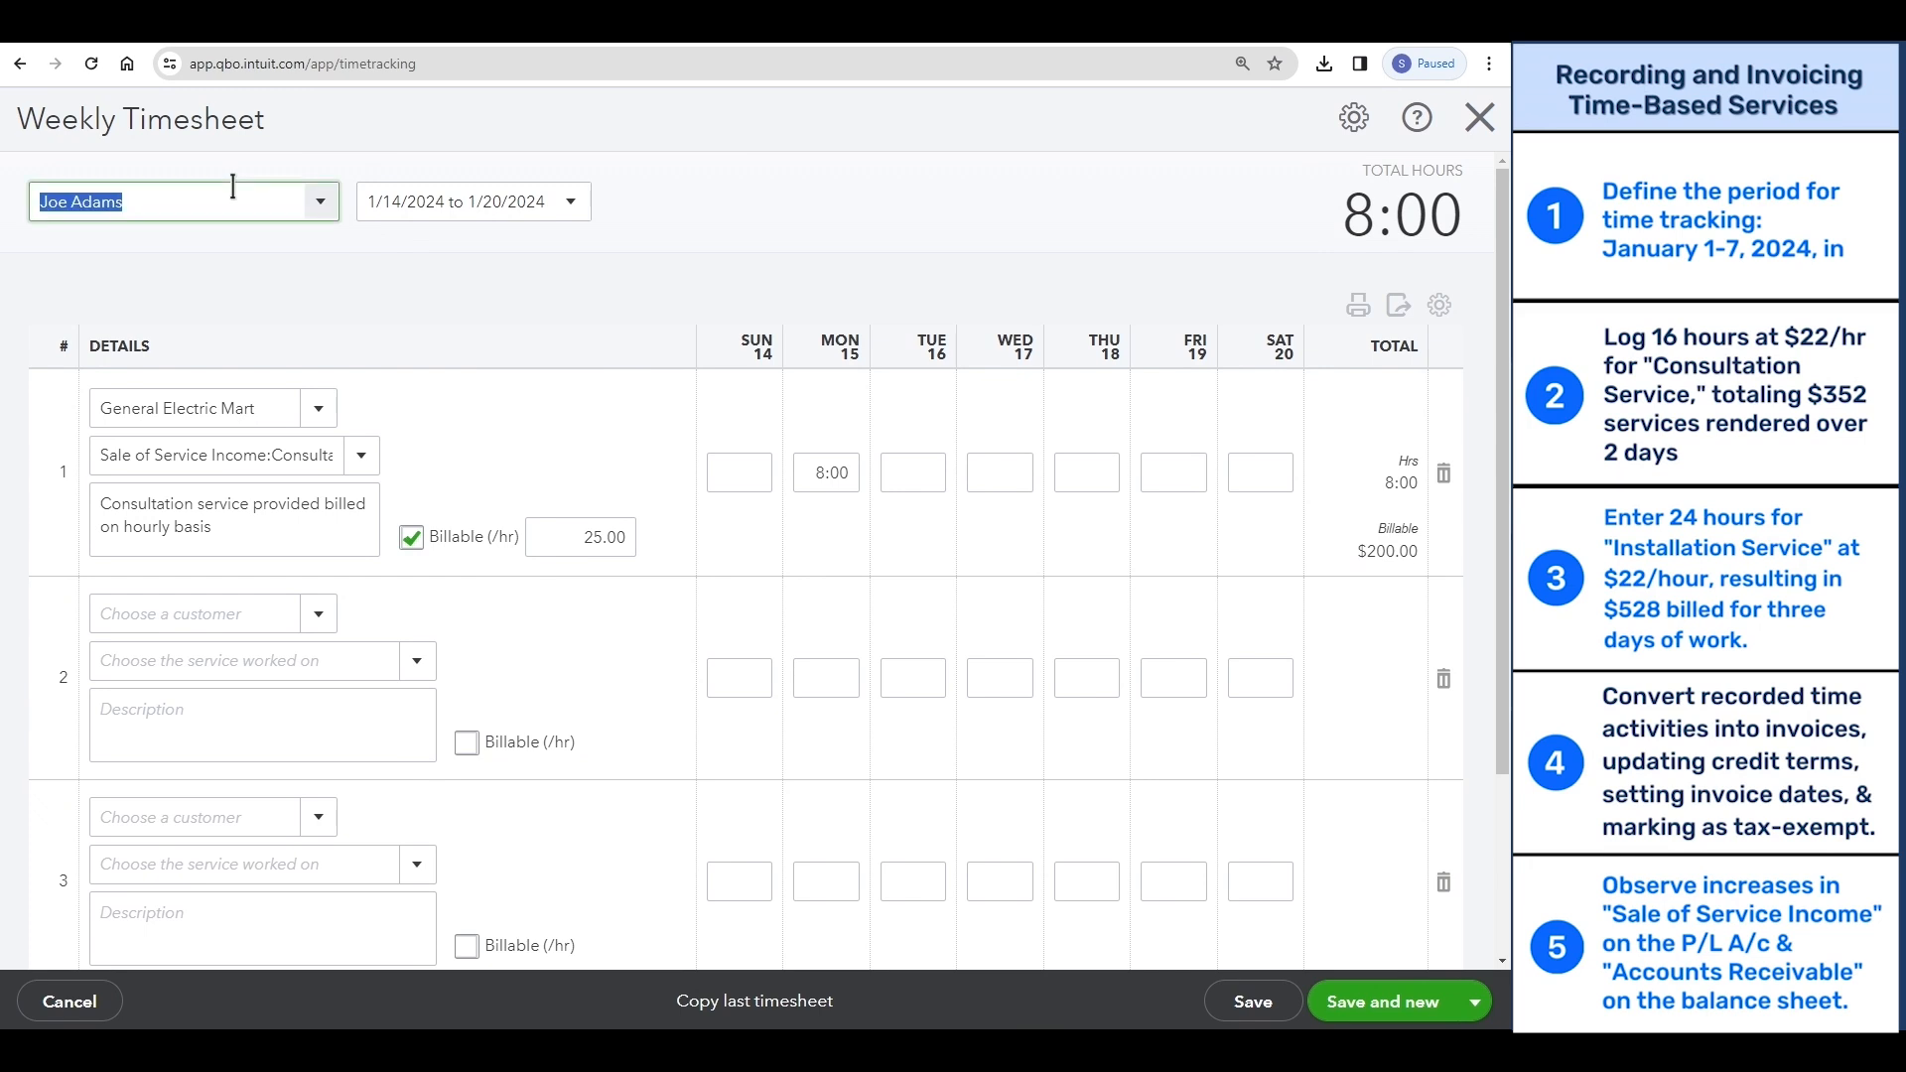
{"action": "type", "text": "Andre"}
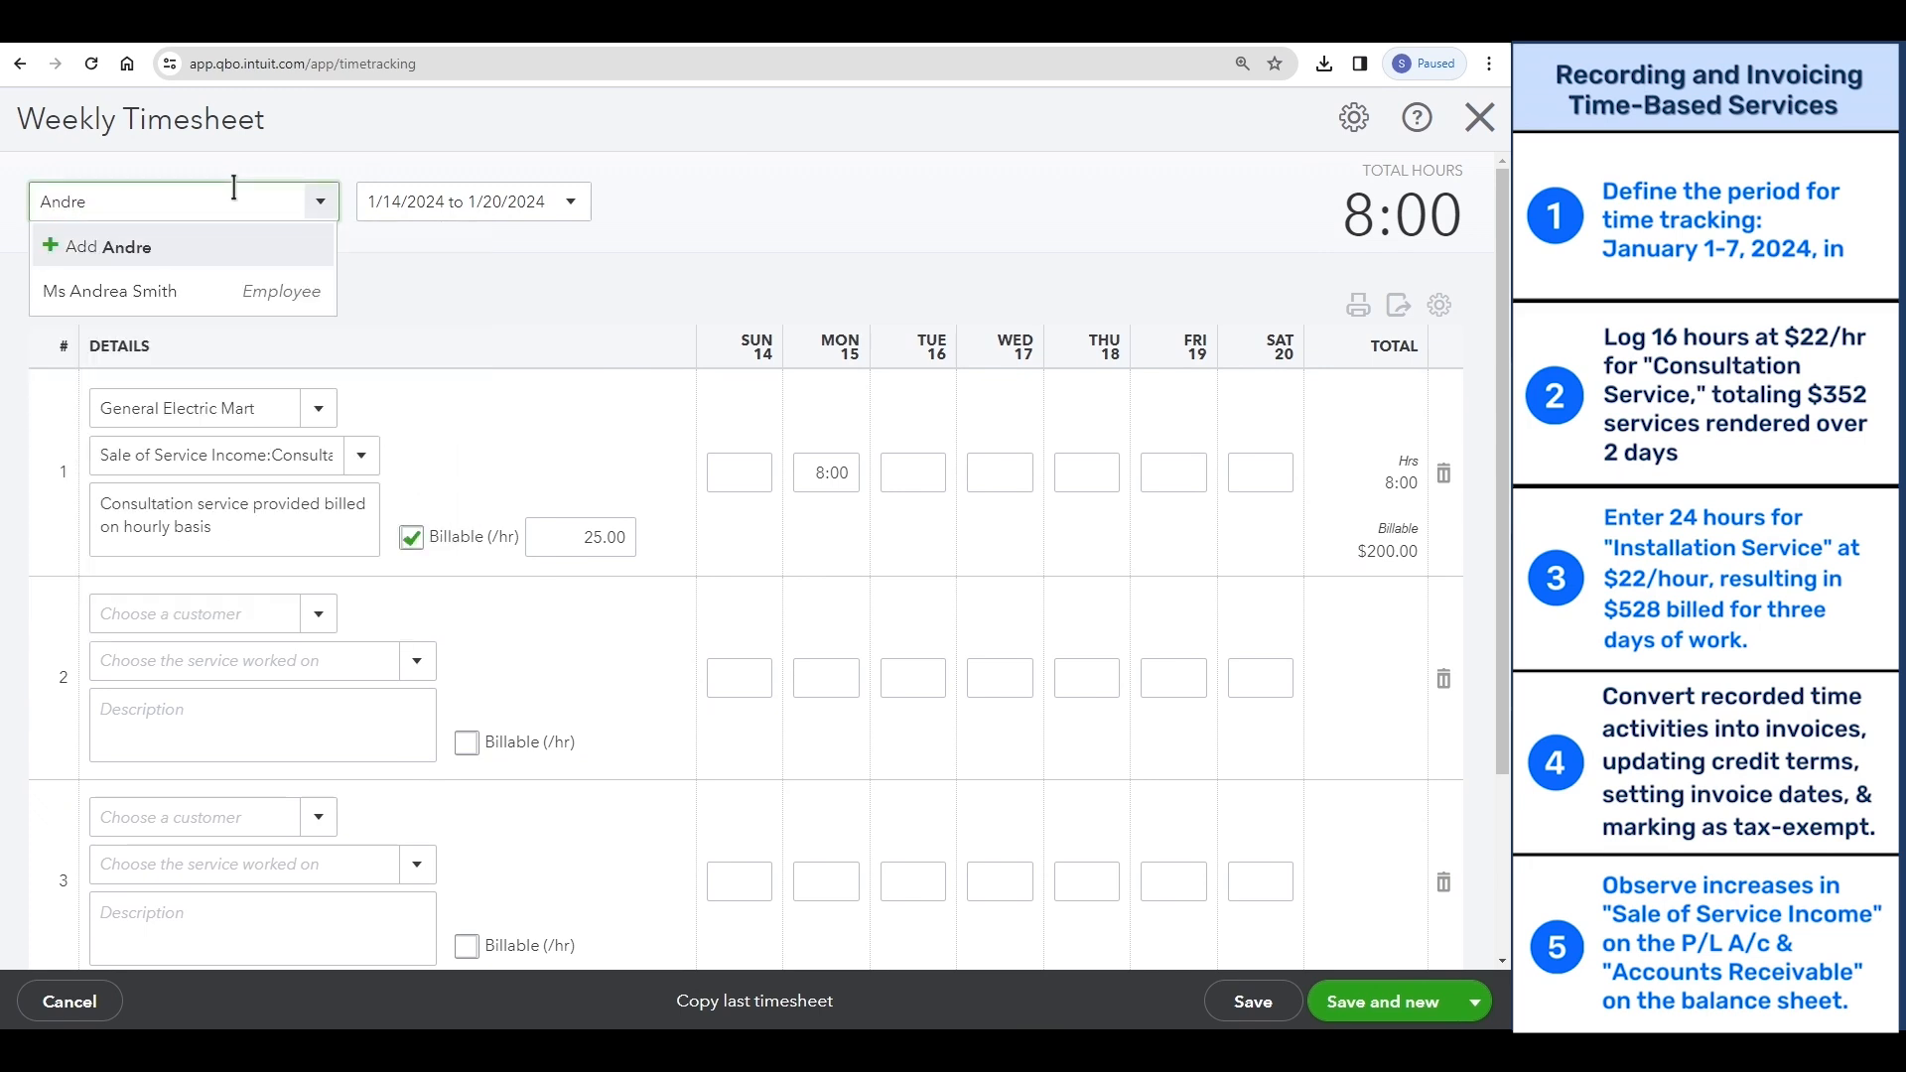
{"action": "left_click", "coordinate": [268, 287]}
{"action": "left_click", "coordinate": [587, 209]}
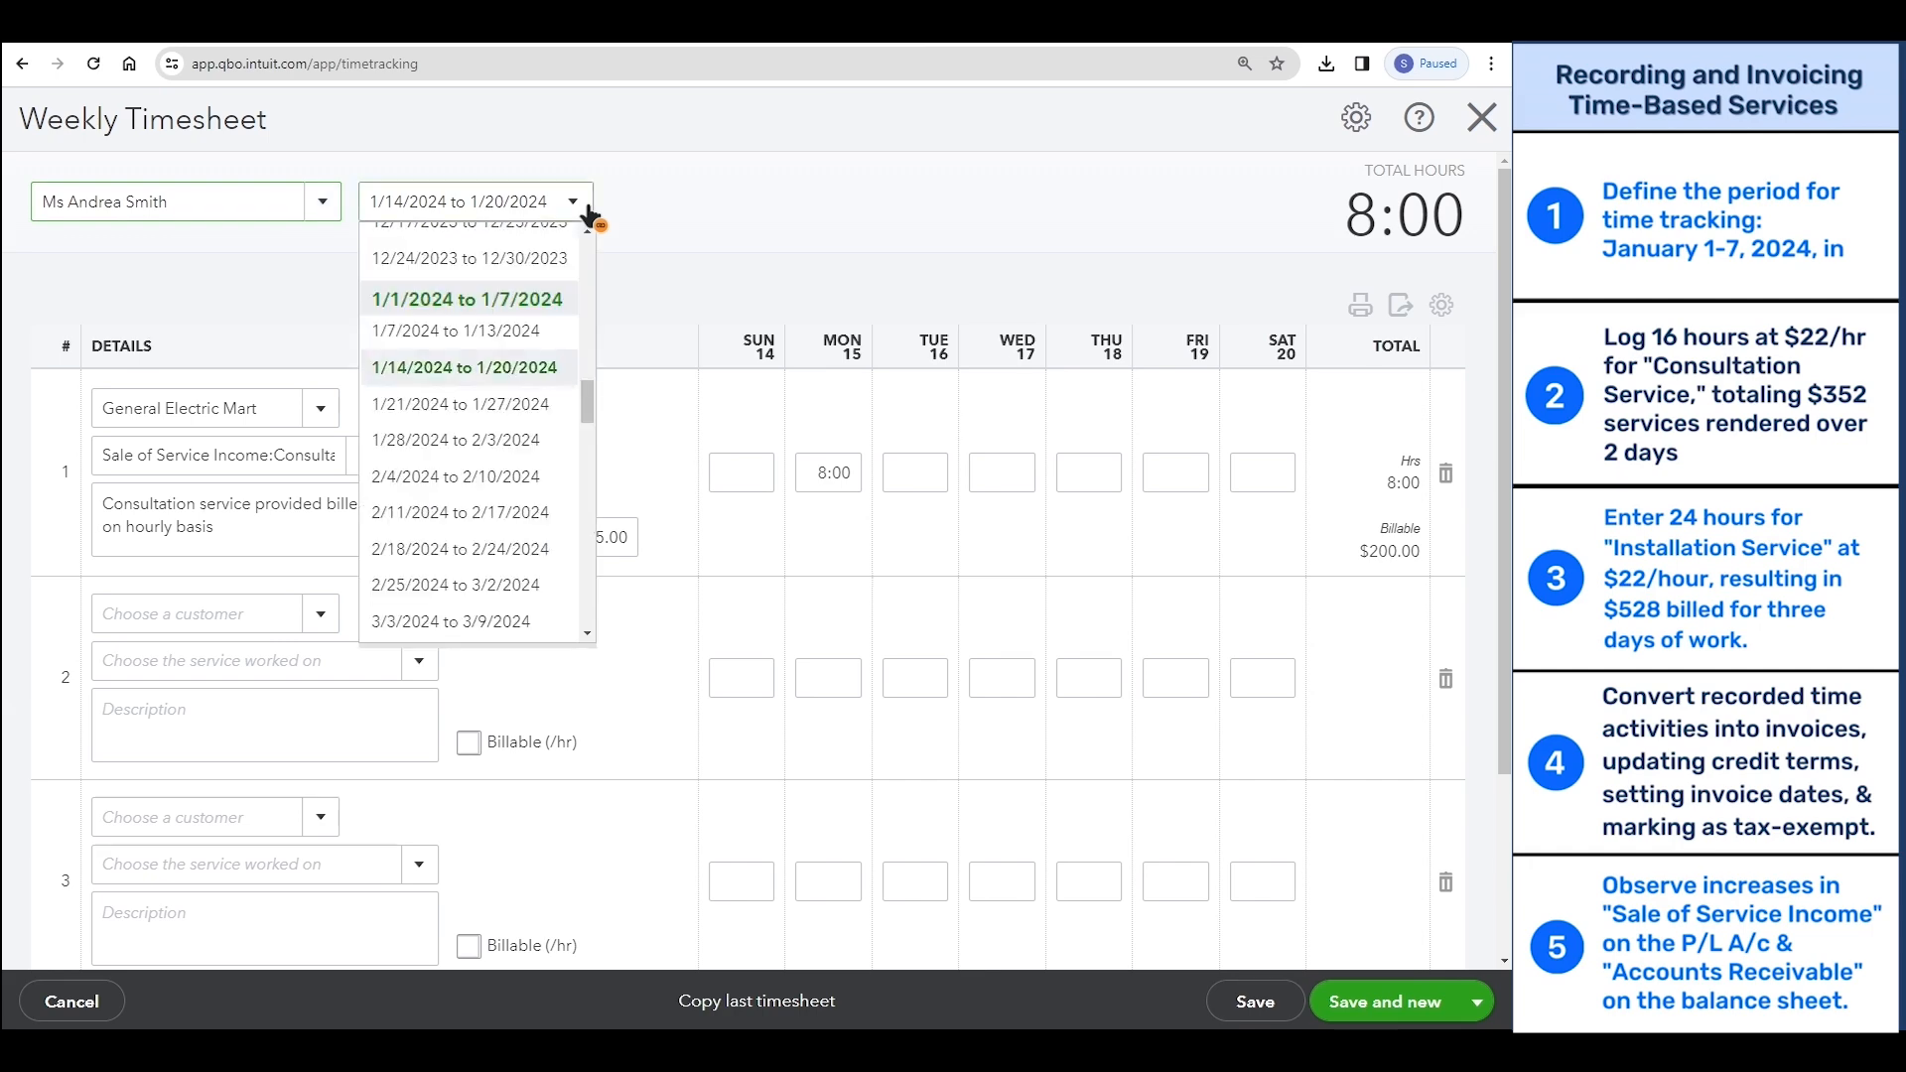
{"action": "left_click", "coordinate": [536, 310]}
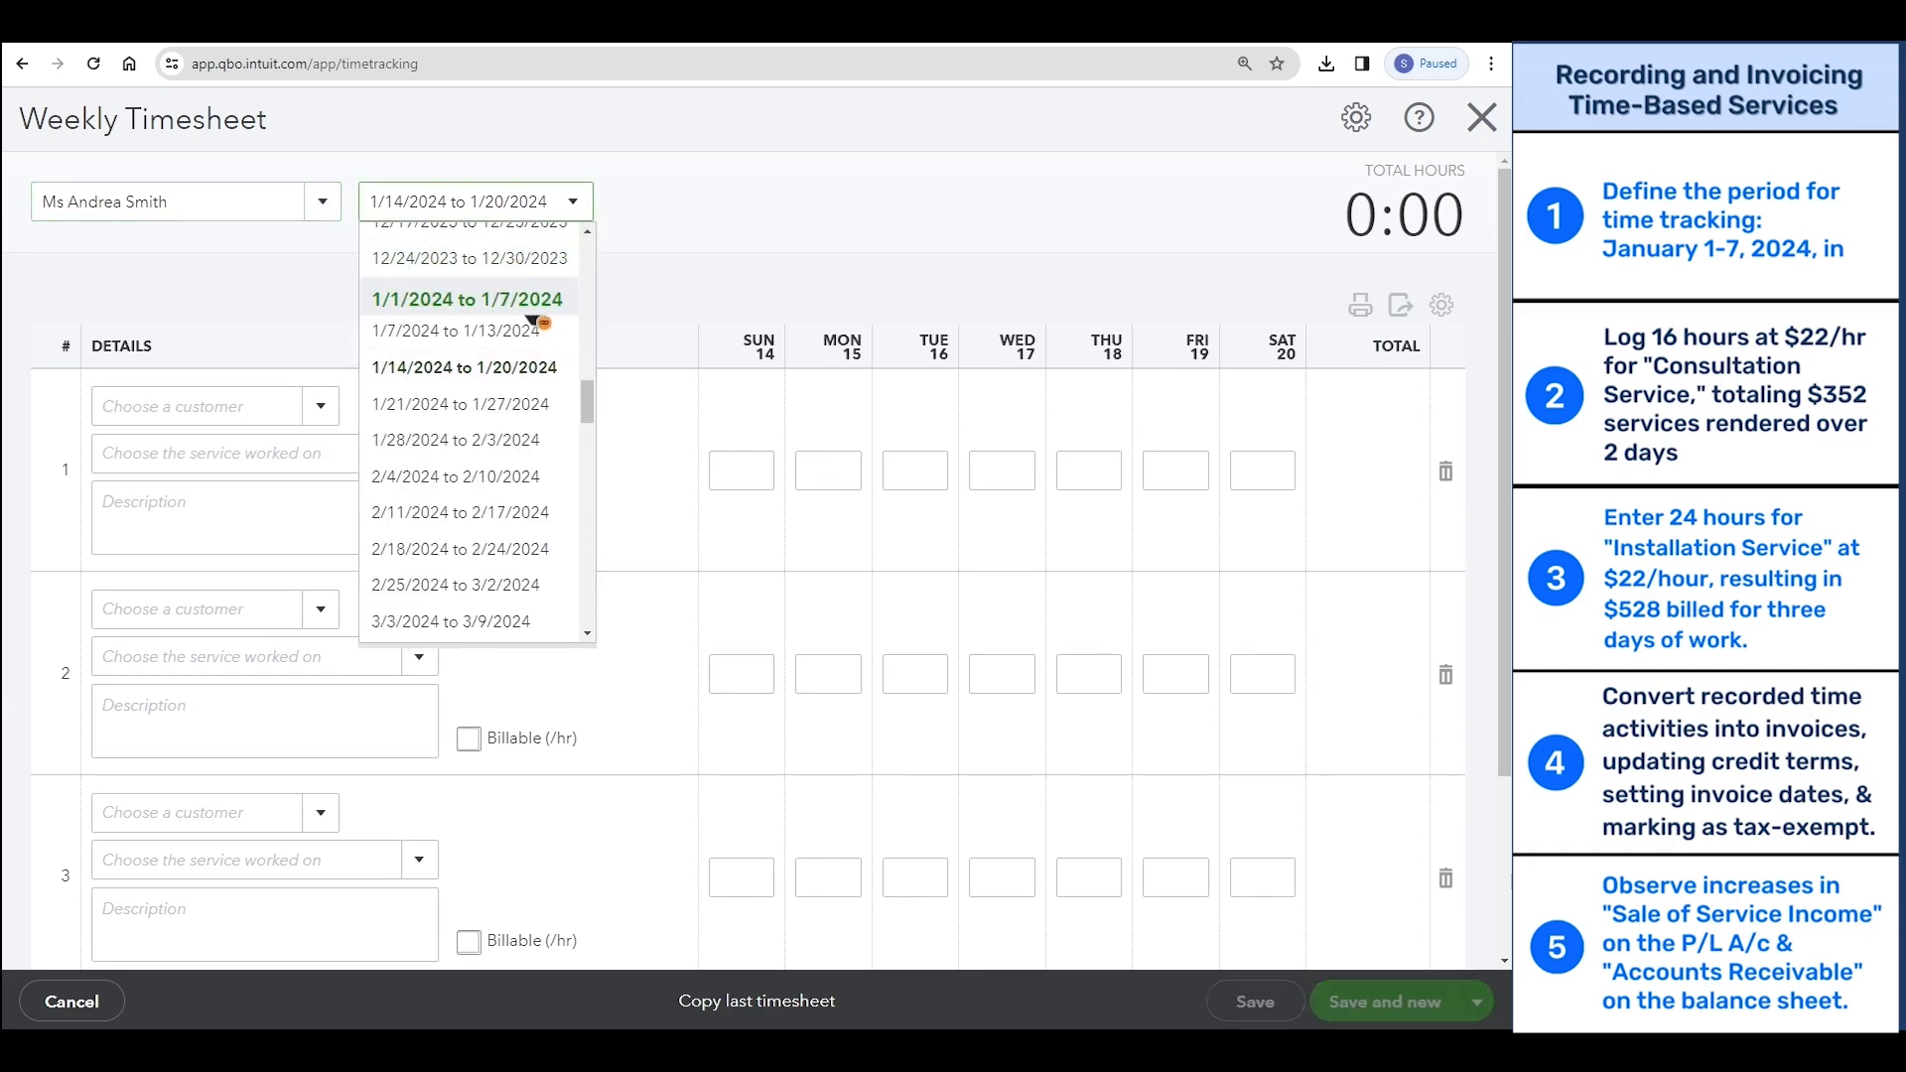
{"action": "left_click", "coordinate": [529, 310]}
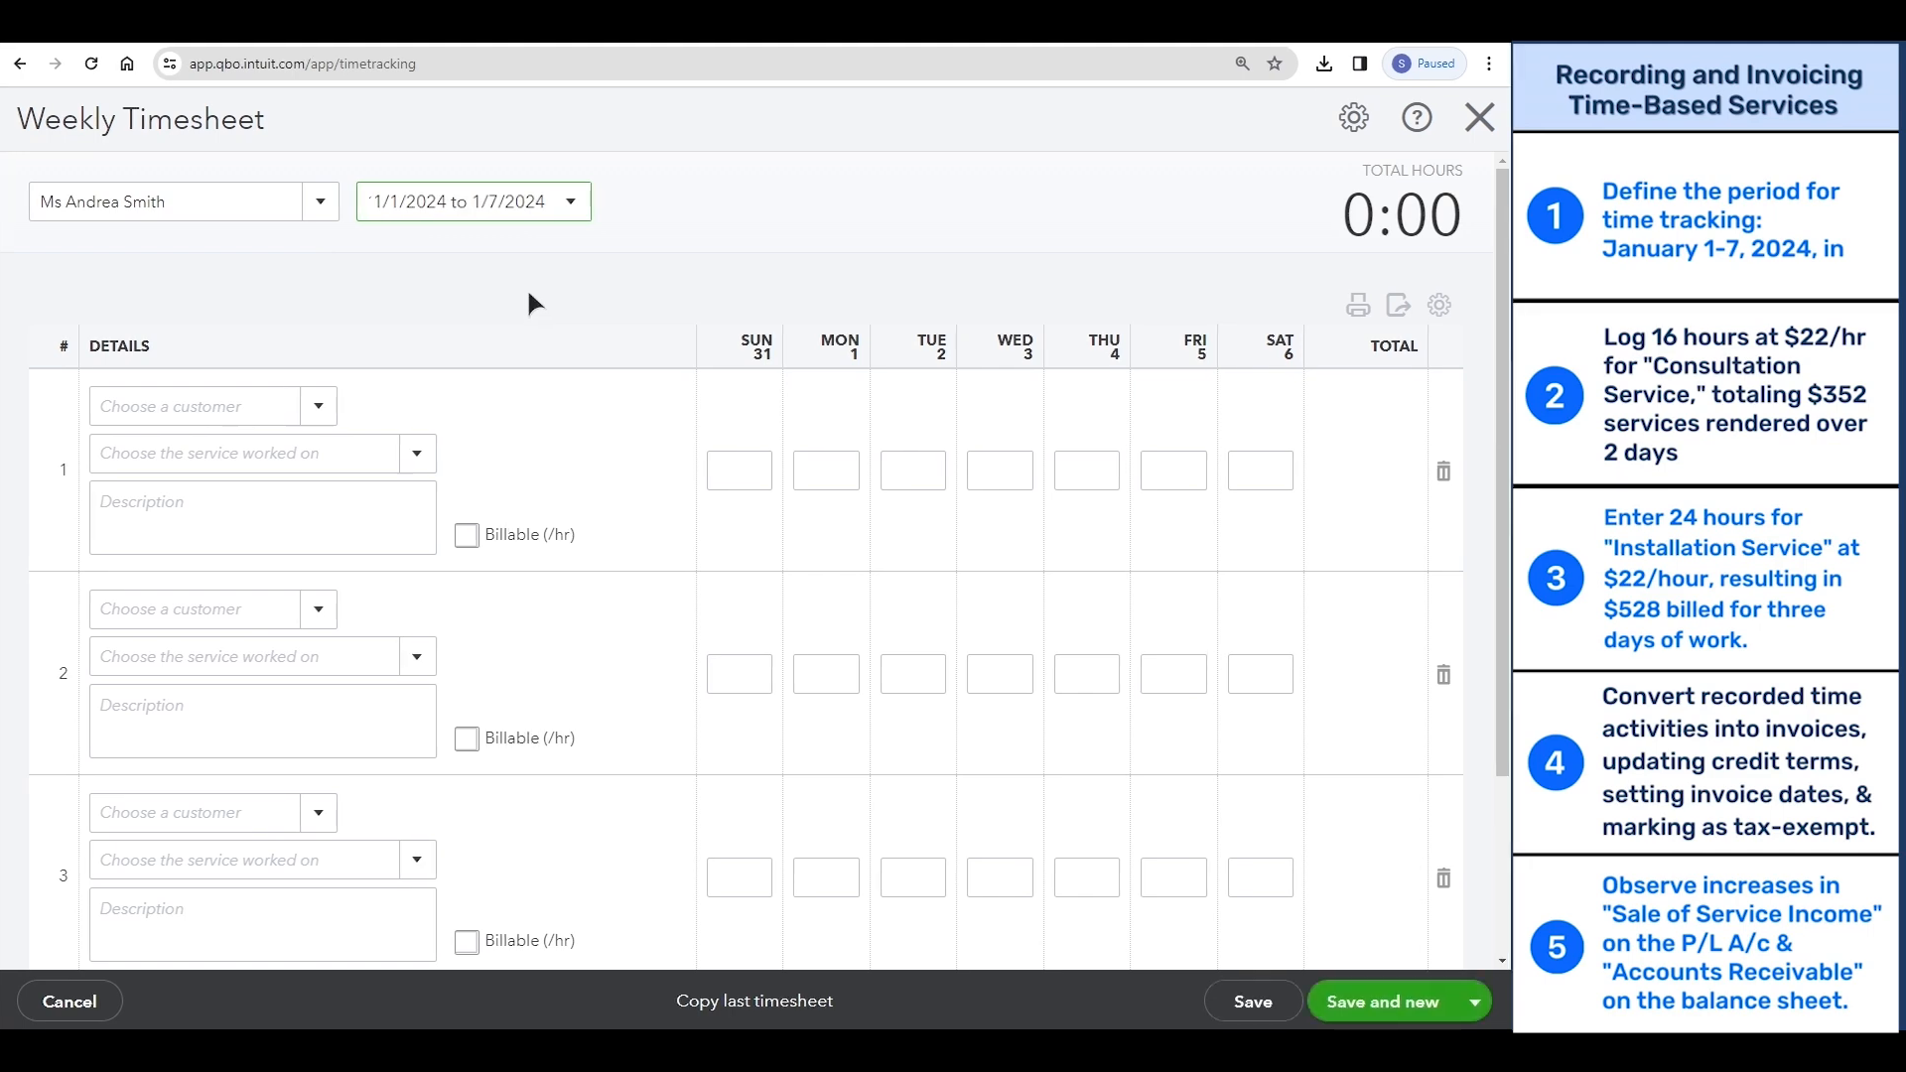
- Assign the first timesheet row to General Electric Mart with Consultation Service as the service worked on
{"action": "left_click", "coordinate": [256, 401]}
{"action": "type", "text": "General Electric Mart"}
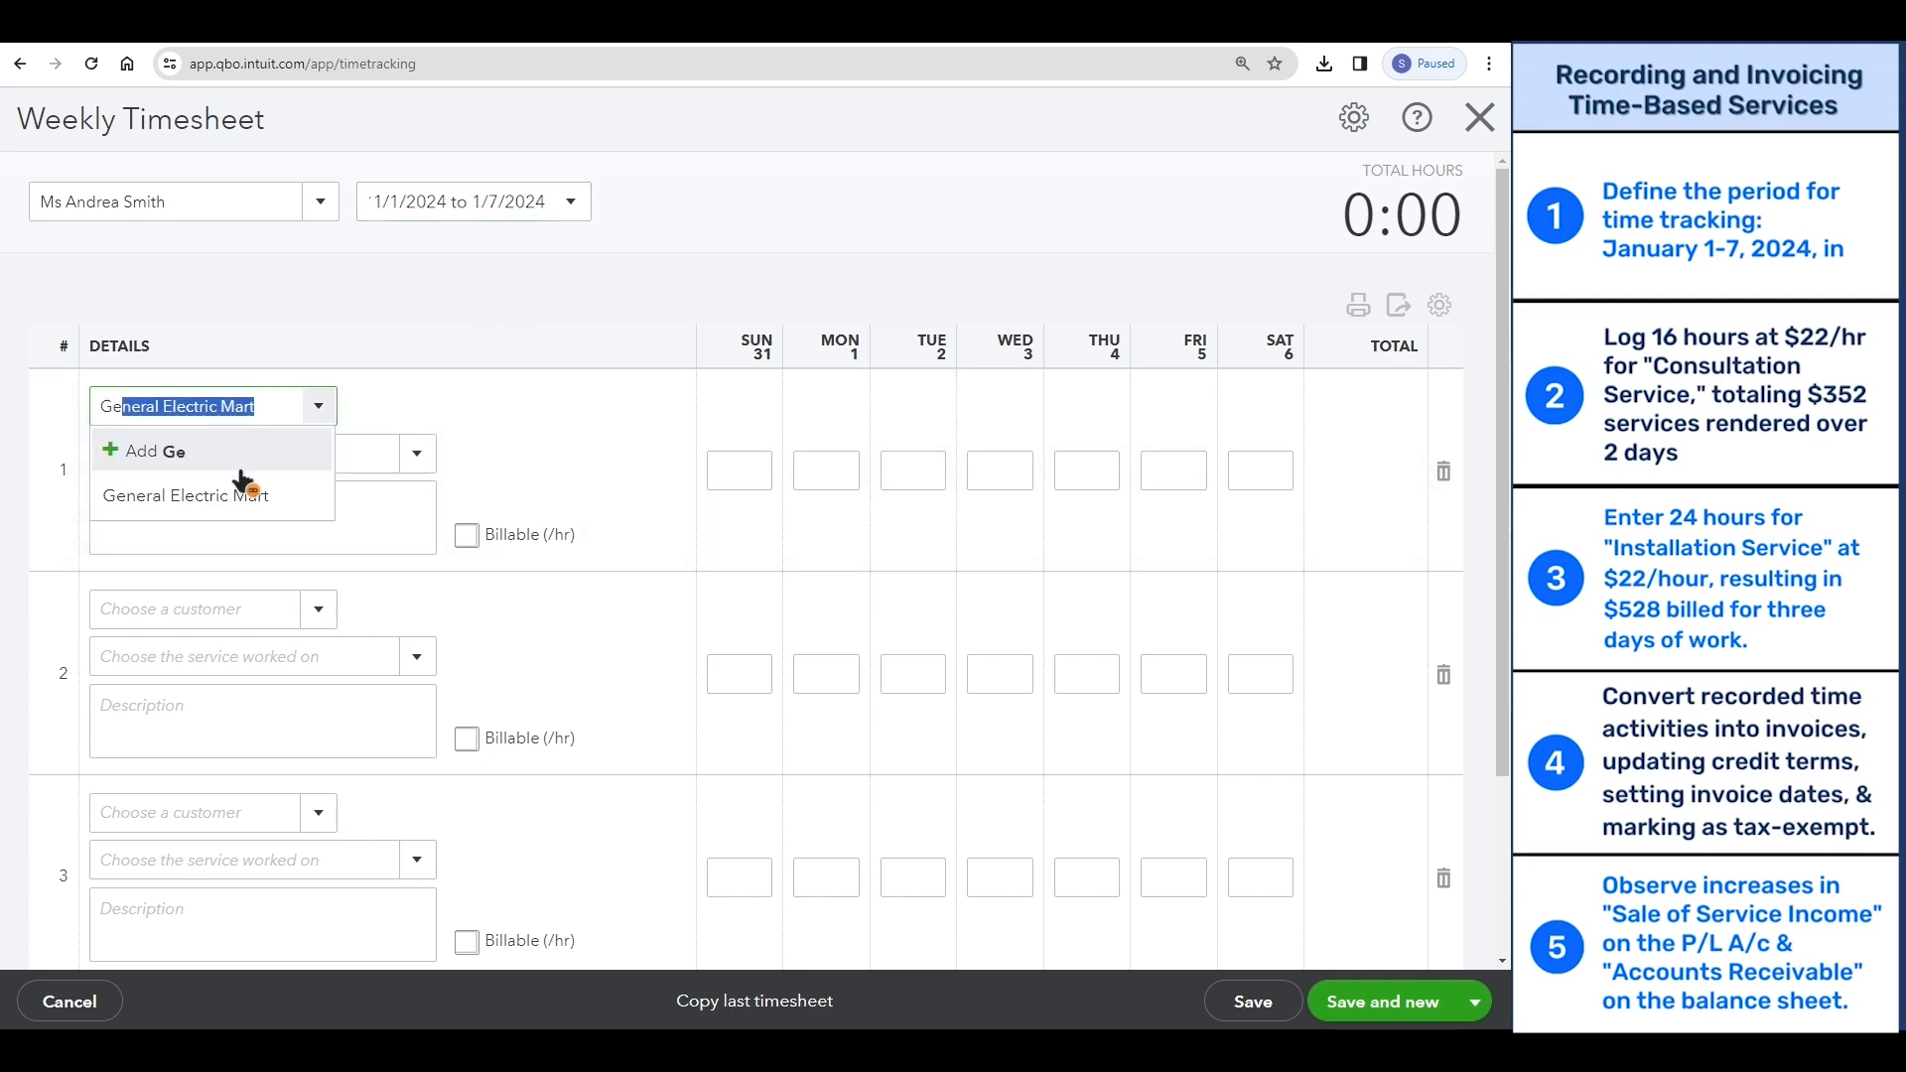
{"action": "left_click", "coordinate": [243, 493]}
{"action": "left_click", "coordinate": [238, 457]}
{"action": "type", "text": "con"}
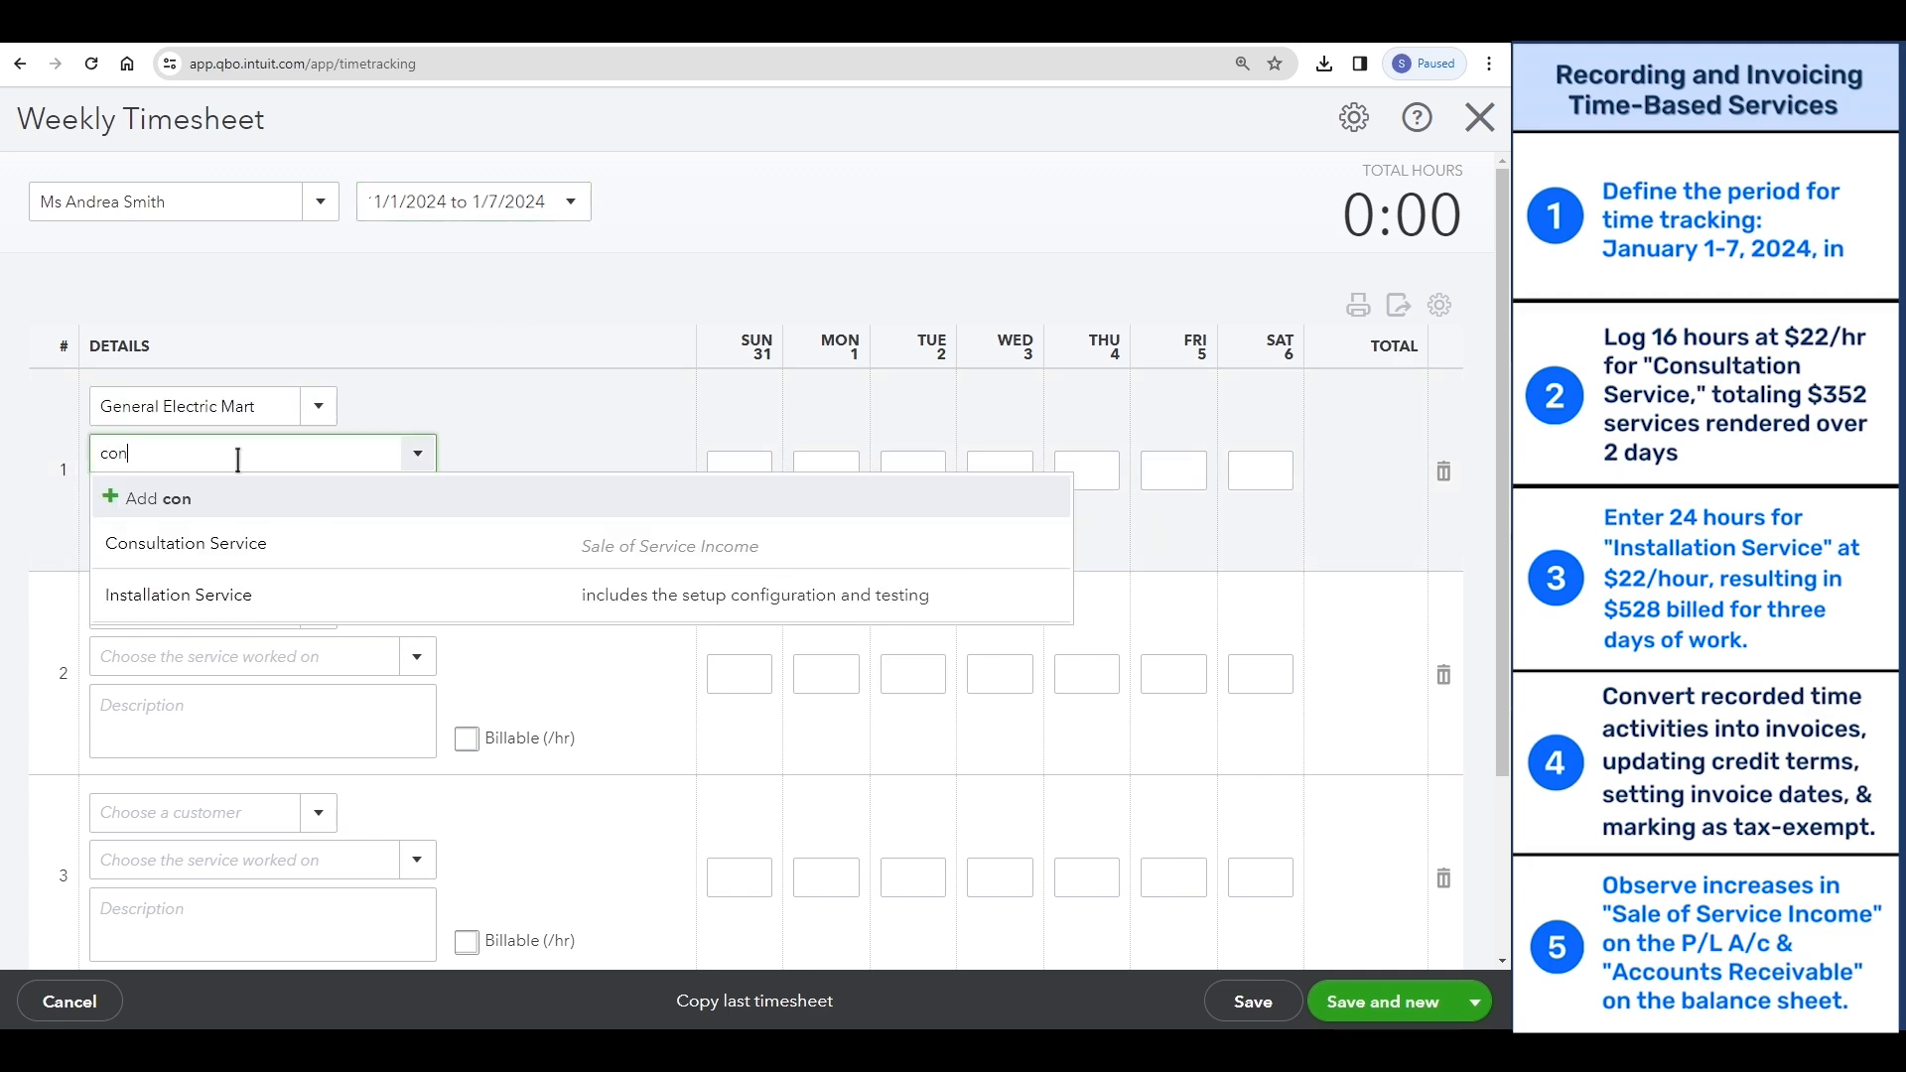
{"action": "left_click", "coordinate": [247, 544]}
- Describe the first row as "Consultation for 2 days billed hourly" and make it billable at 22 per hour
{"action": "type", "text": "Consultation for "}
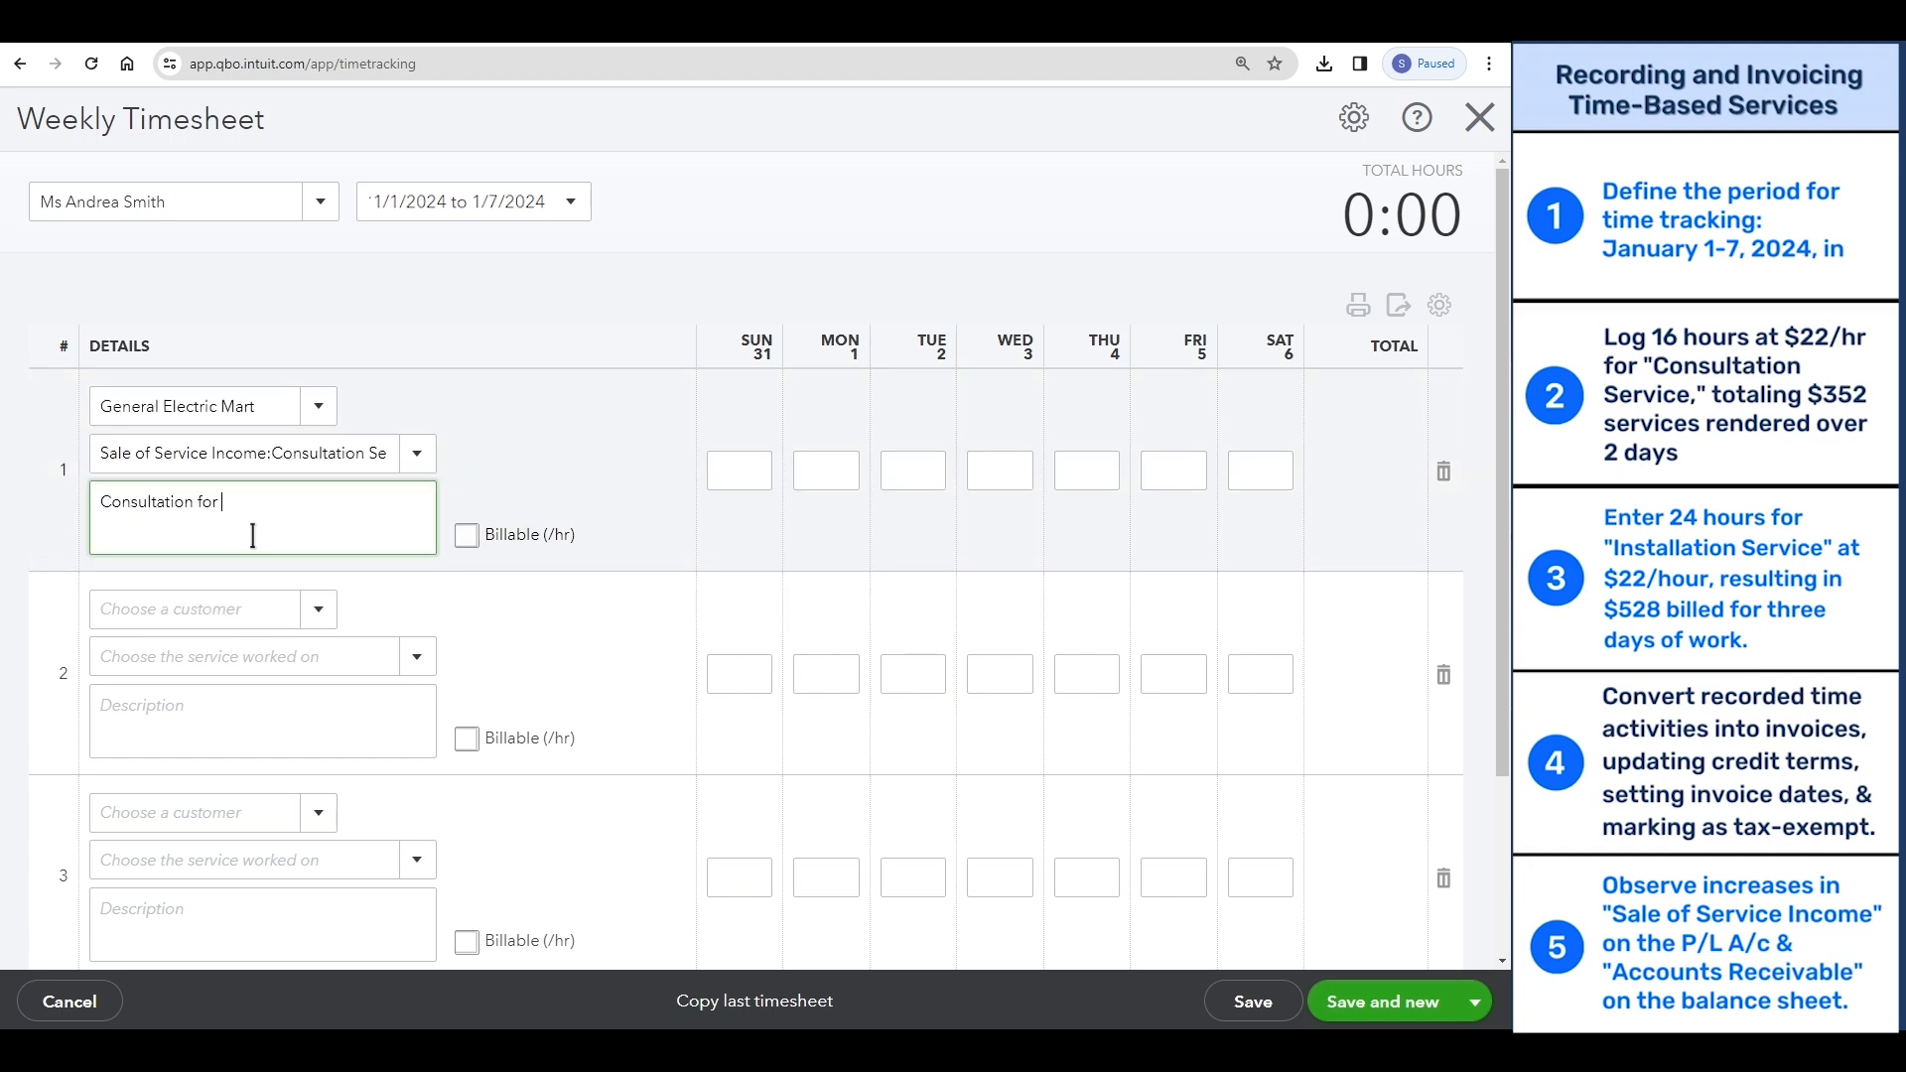
{"action": "type", "text": "2 days billed hourly"}
{"action": "left_click", "coordinate": [458, 534]}
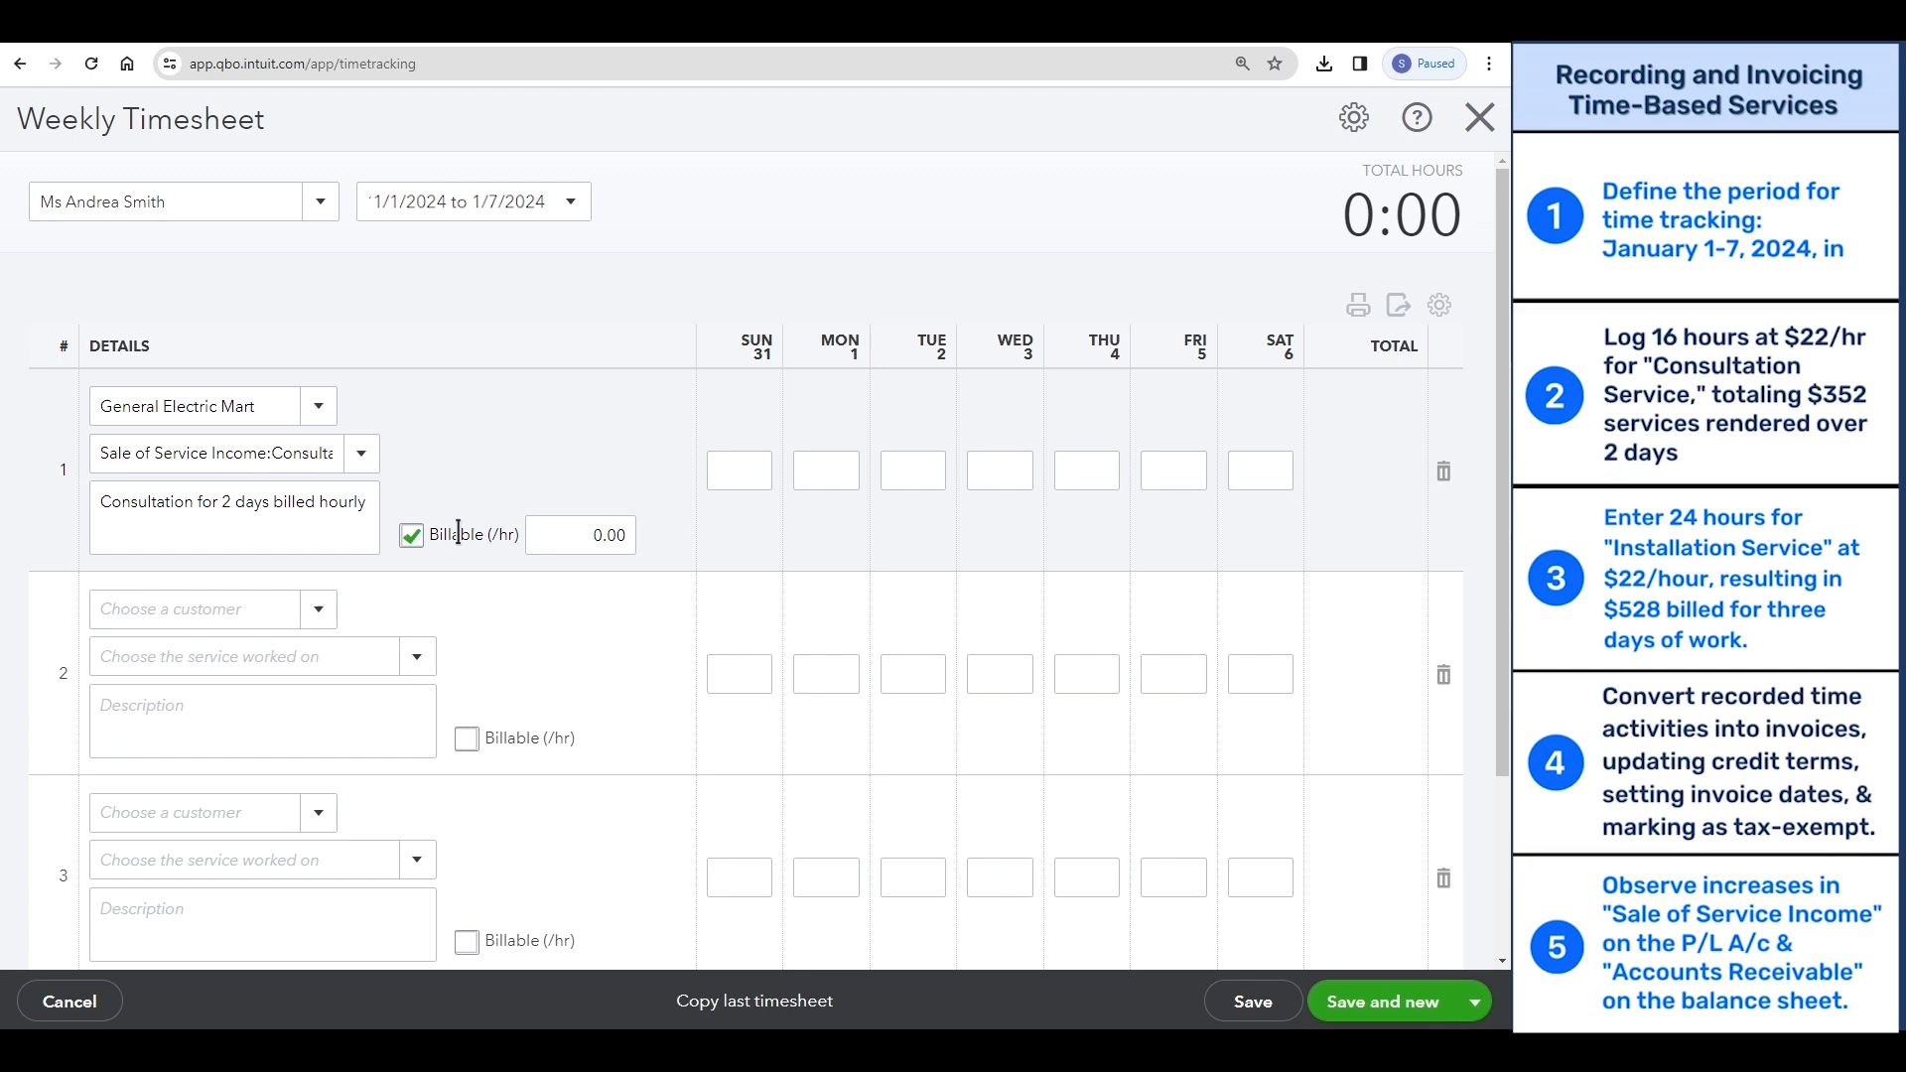
{"action": "left_click_drag", "start_coordinate": [581, 525], "coordinate": [621, 529]}
{"action": "key", "text": "BackSpace"}
{"action": "type", "text": "22"}
- Log 8 hours each on Monday 1 and Tuesday 2 in the General Electric Mart row
{"action": "left_click", "coordinate": [846, 473]}
{"action": "type", "text": "8"}
{"action": "left_click", "coordinate": [913, 471]}
{"action": "type", "text": "8"}
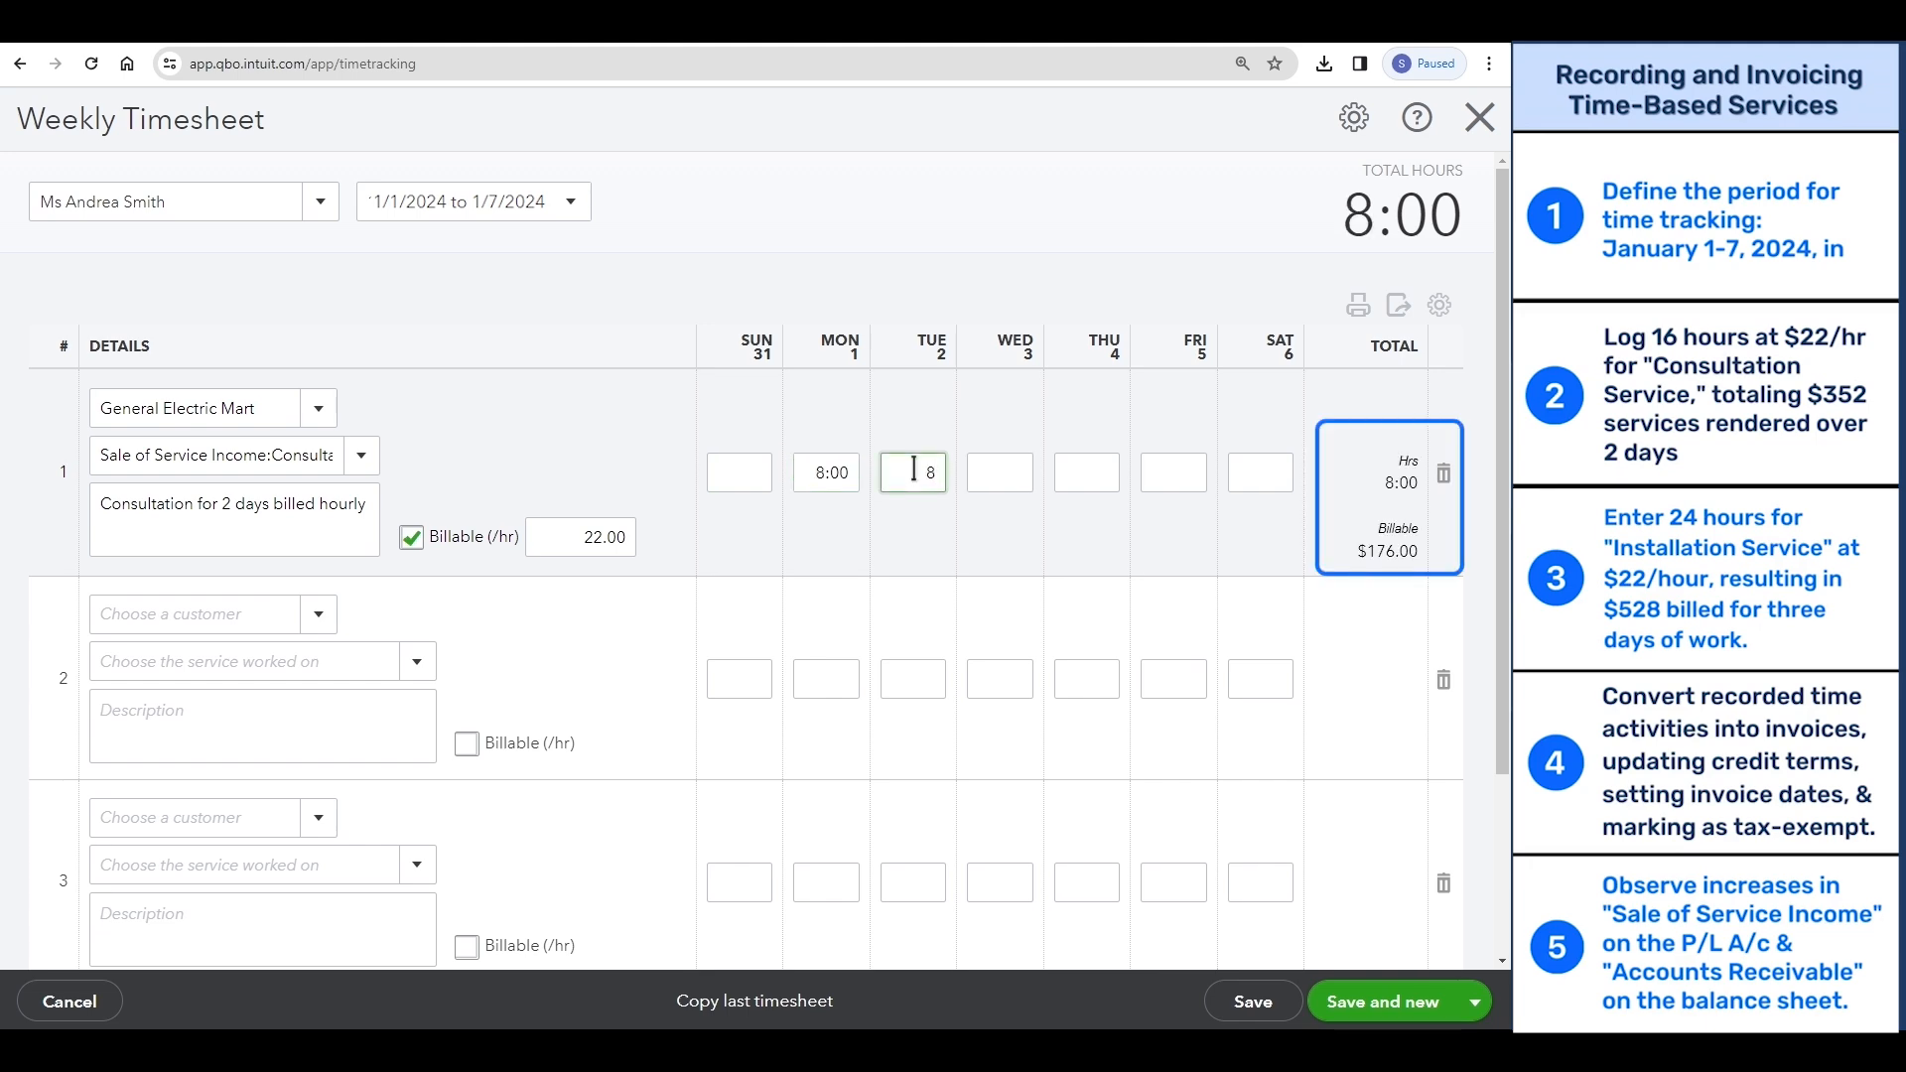
{"action": "left_click", "coordinate": [930, 515]}
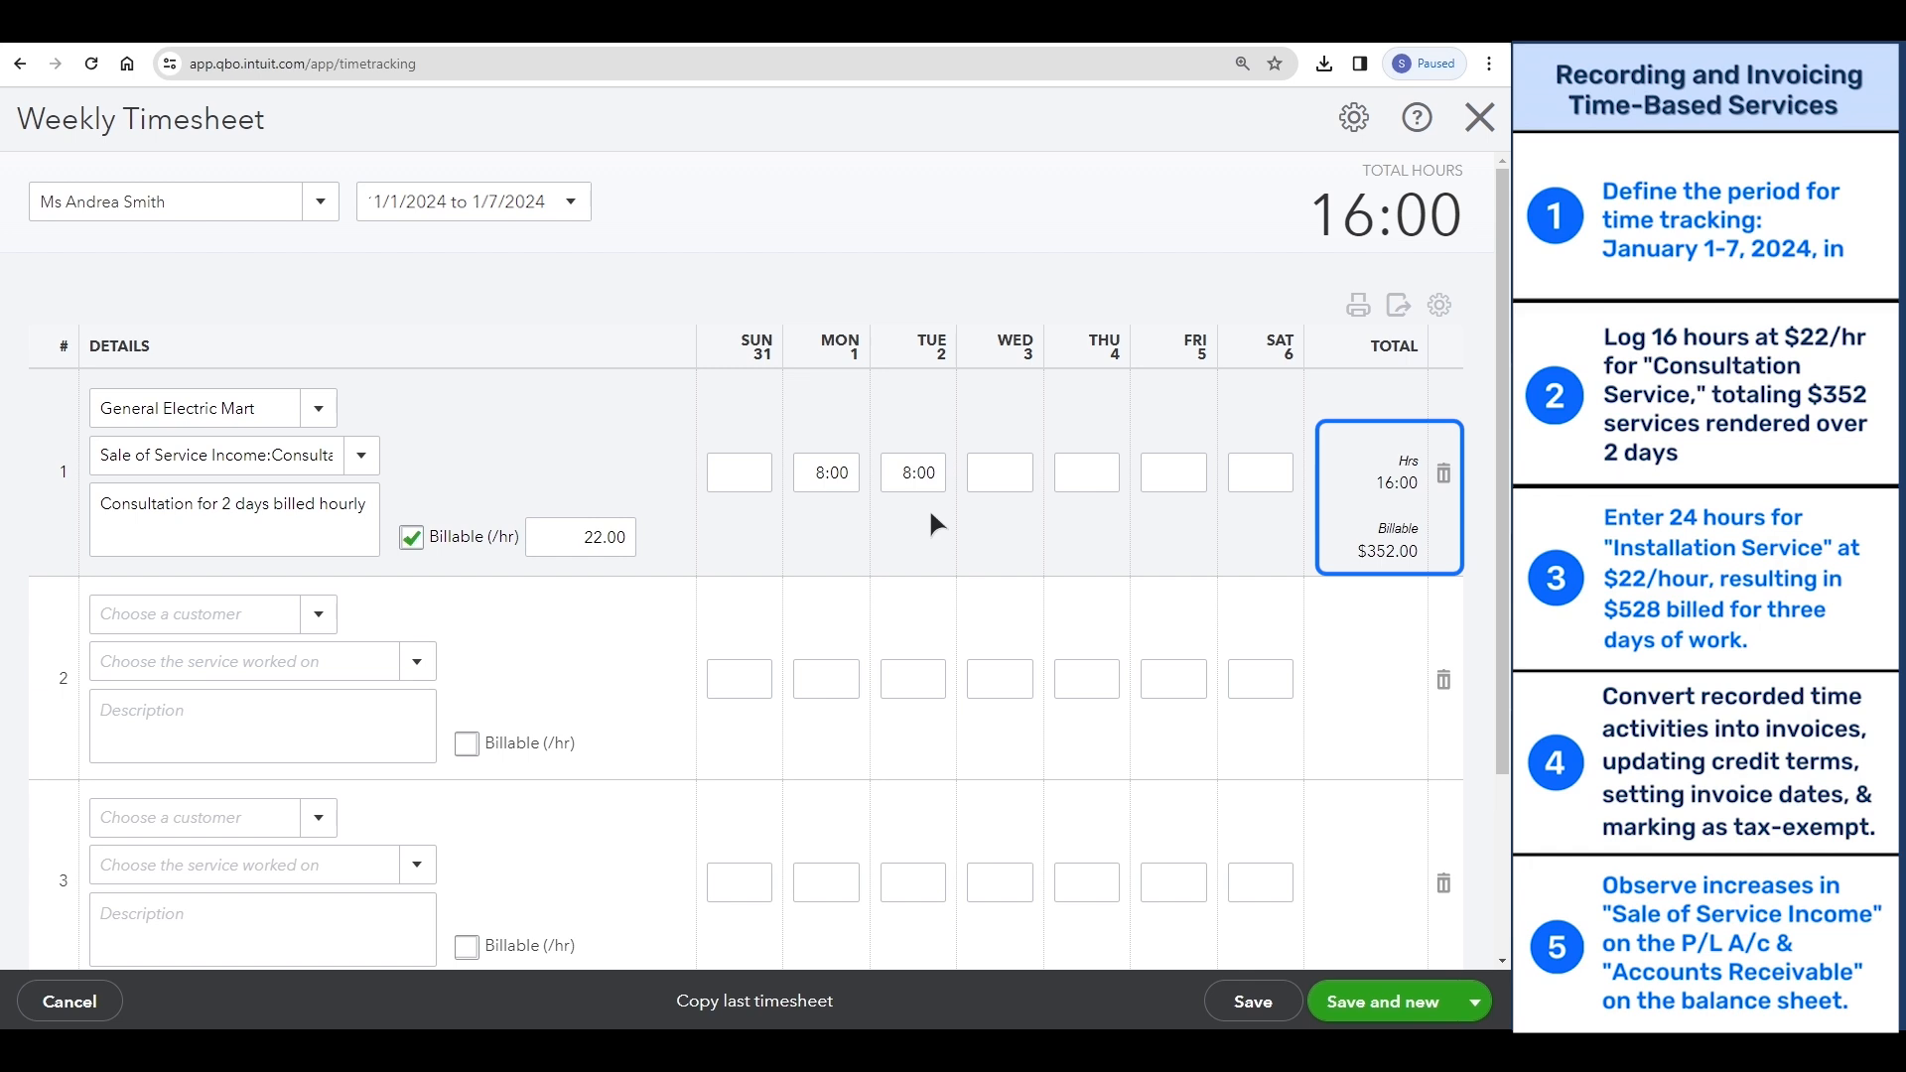
- Assign the second timesheet row to Infosys Bizhub with Installation Service as the service worked on
{"action": "left_click", "coordinate": [245, 610]}
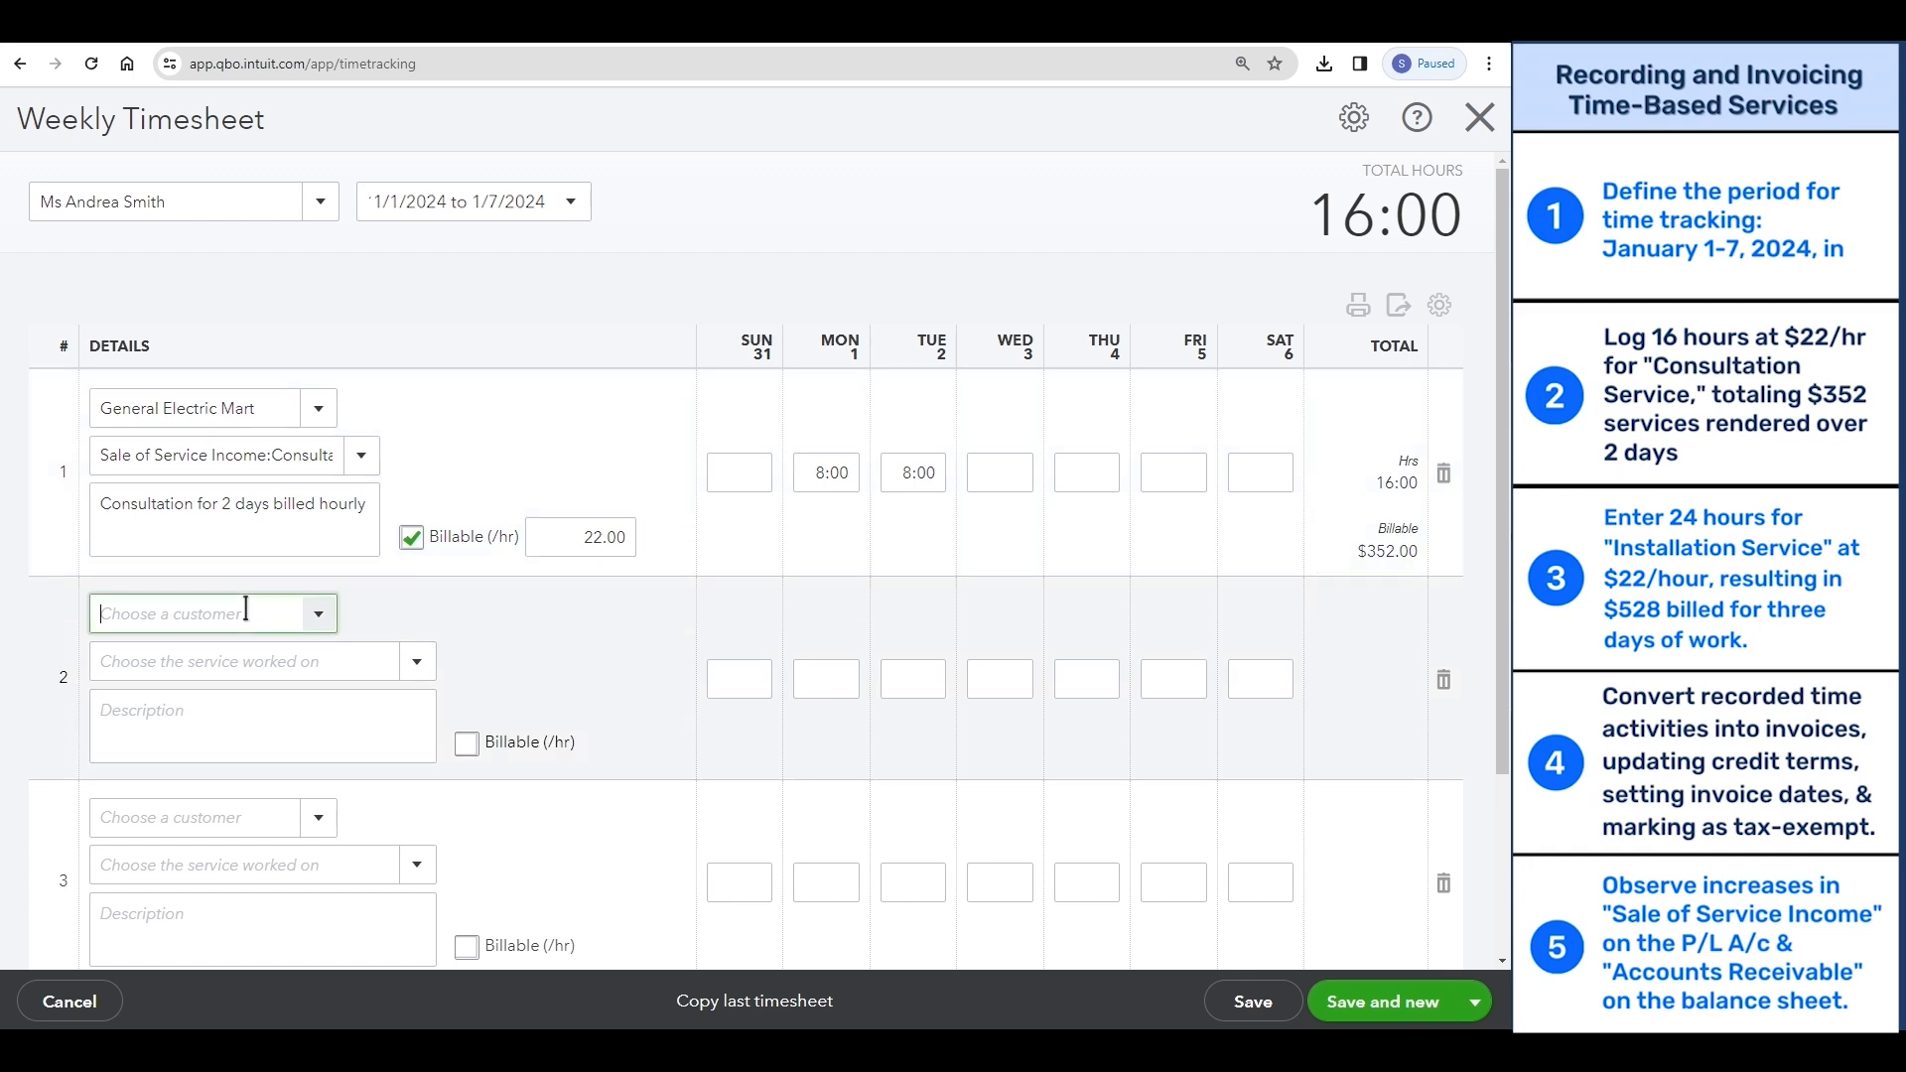
{"action": "type", "text": "Infosys Bizhub"}
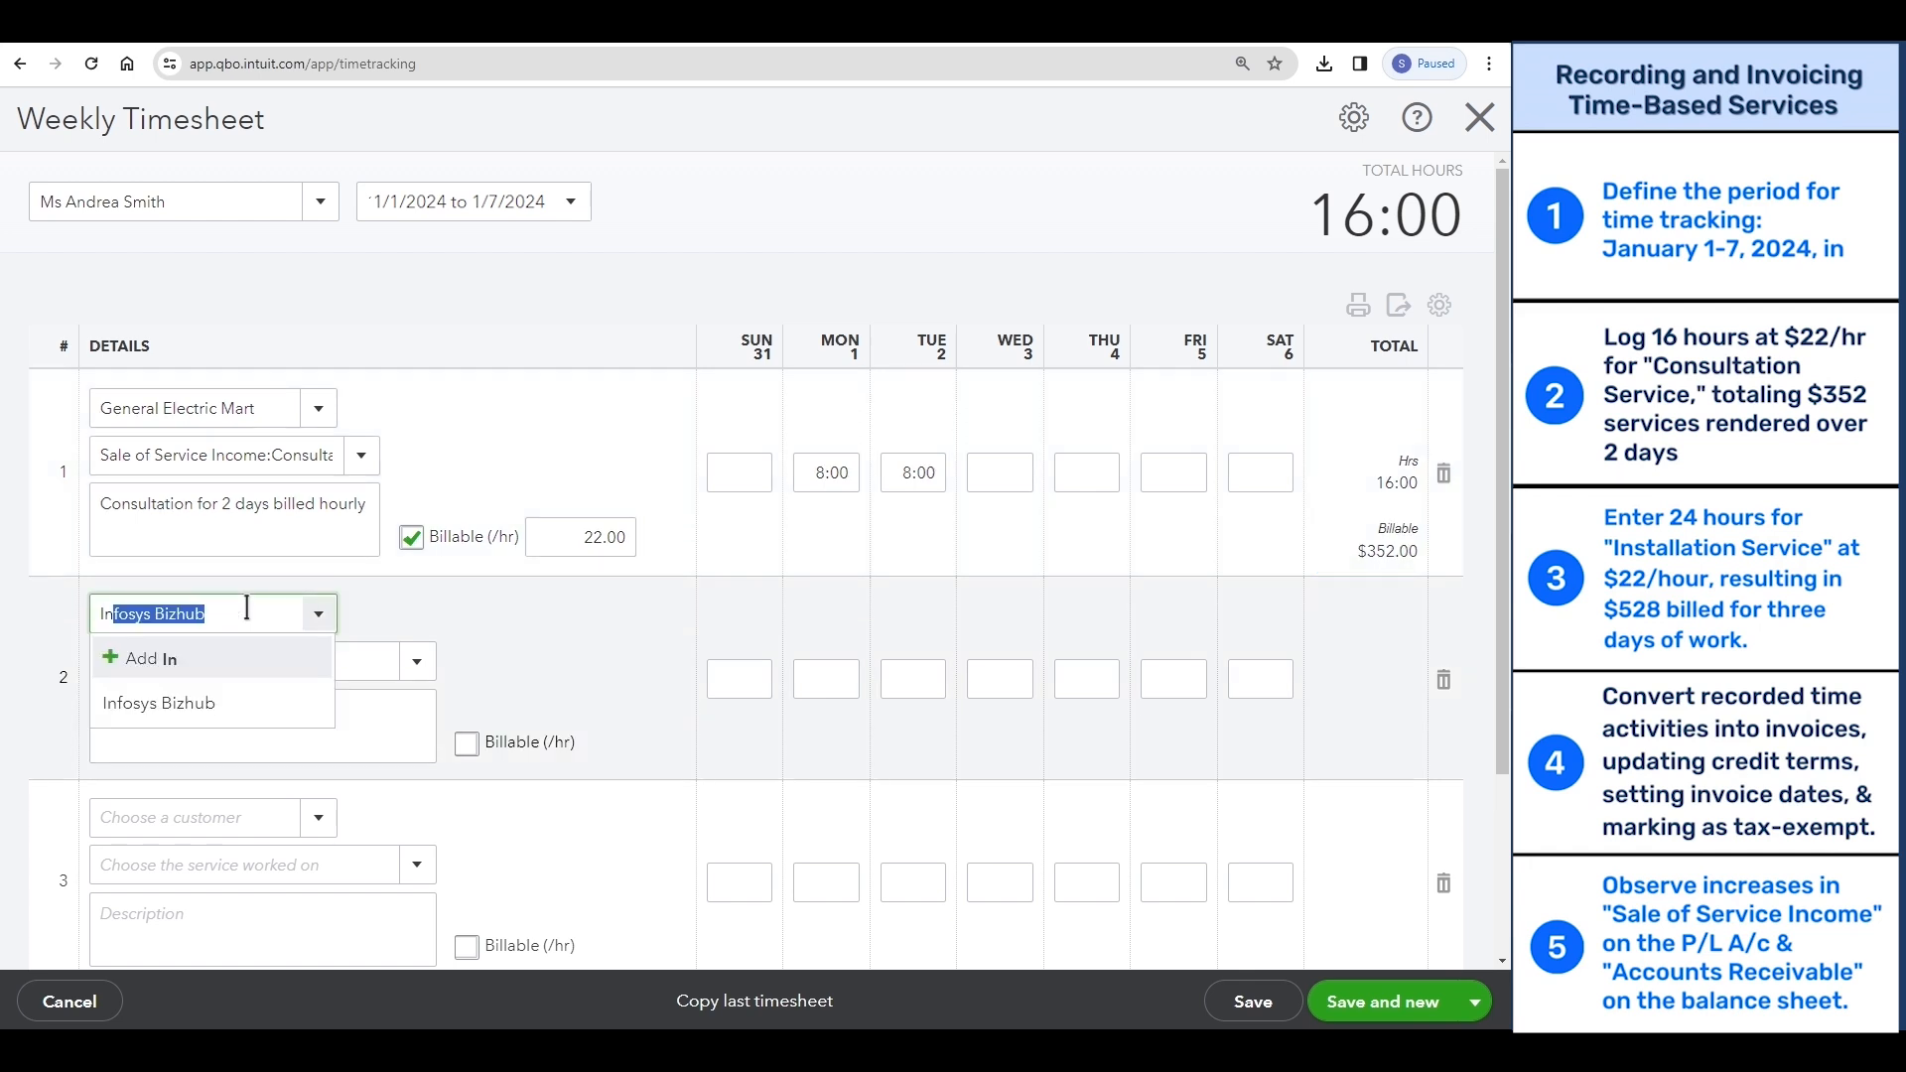
{"action": "left_click", "coordinate": [213, 701]}
{"action": "left_click", "coordinate": [234, 659]}
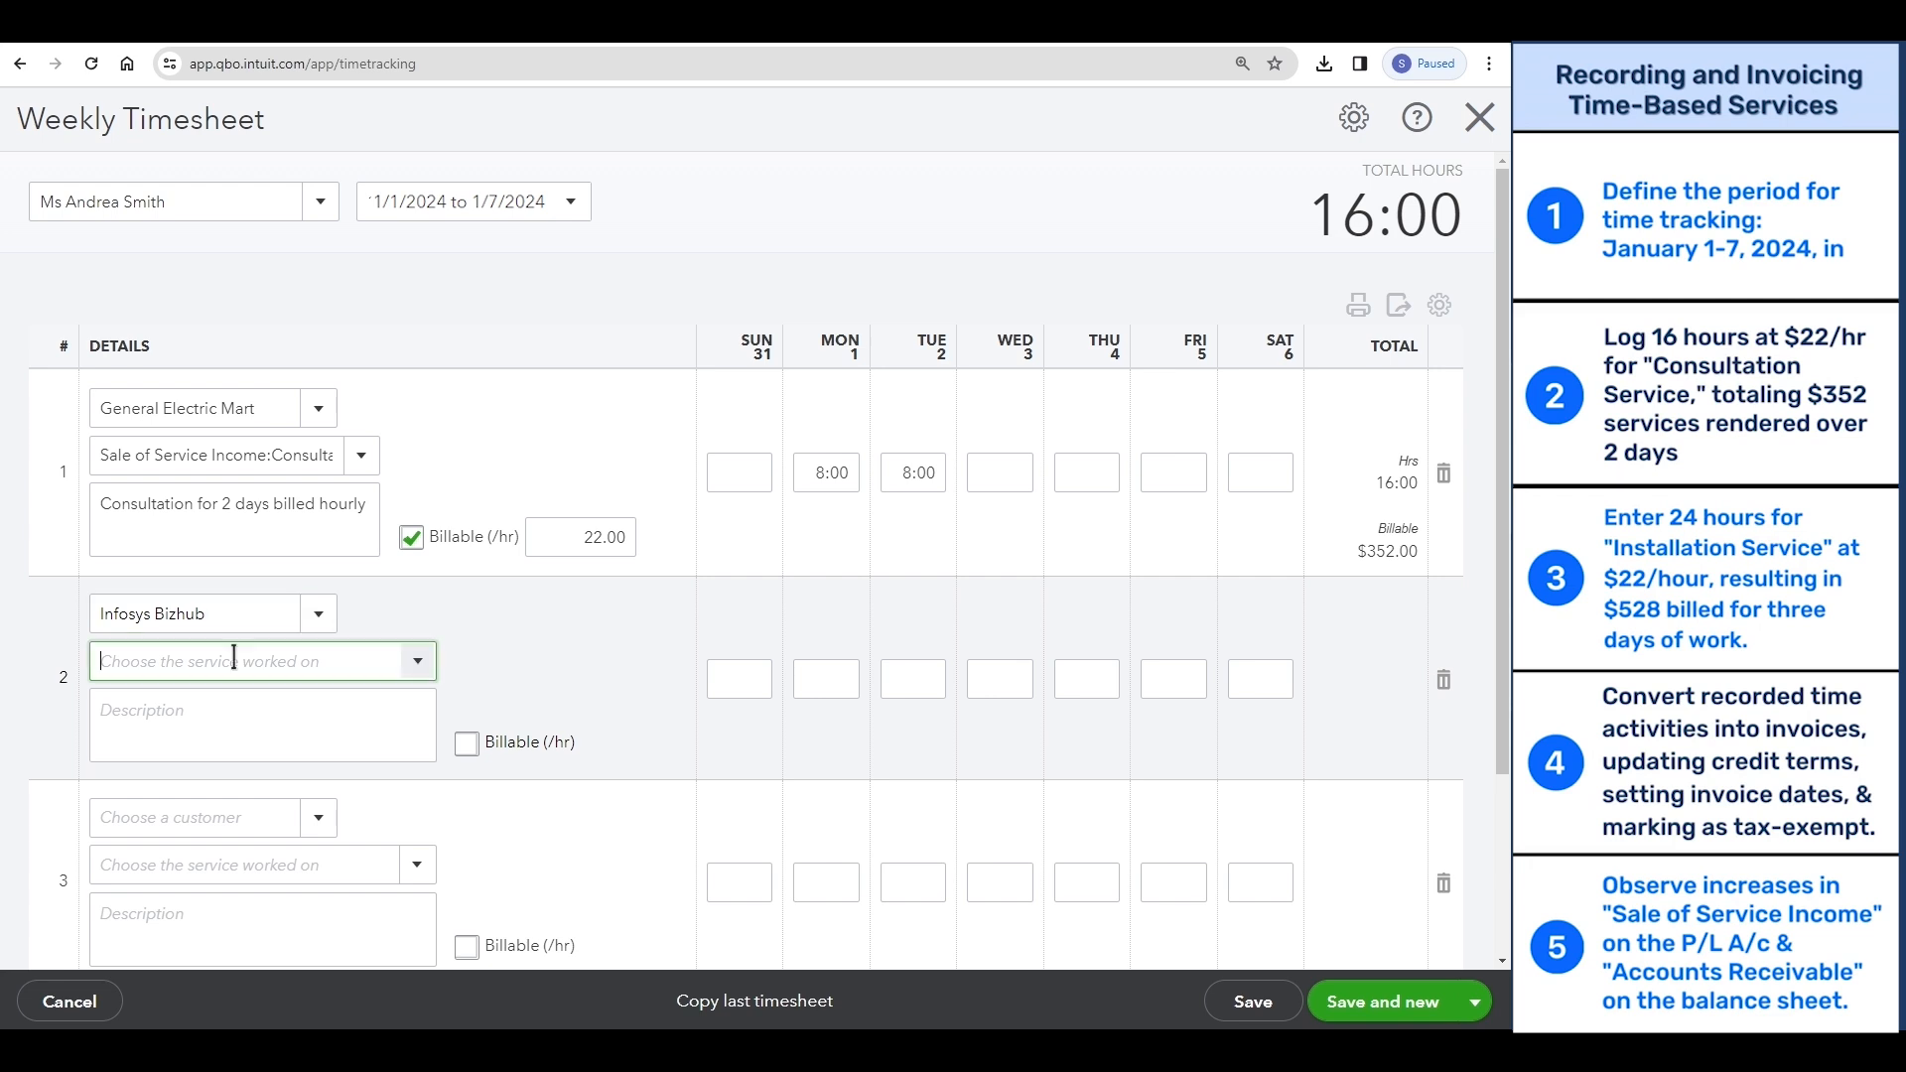
{"action": "type", "text": "Installation Service"}
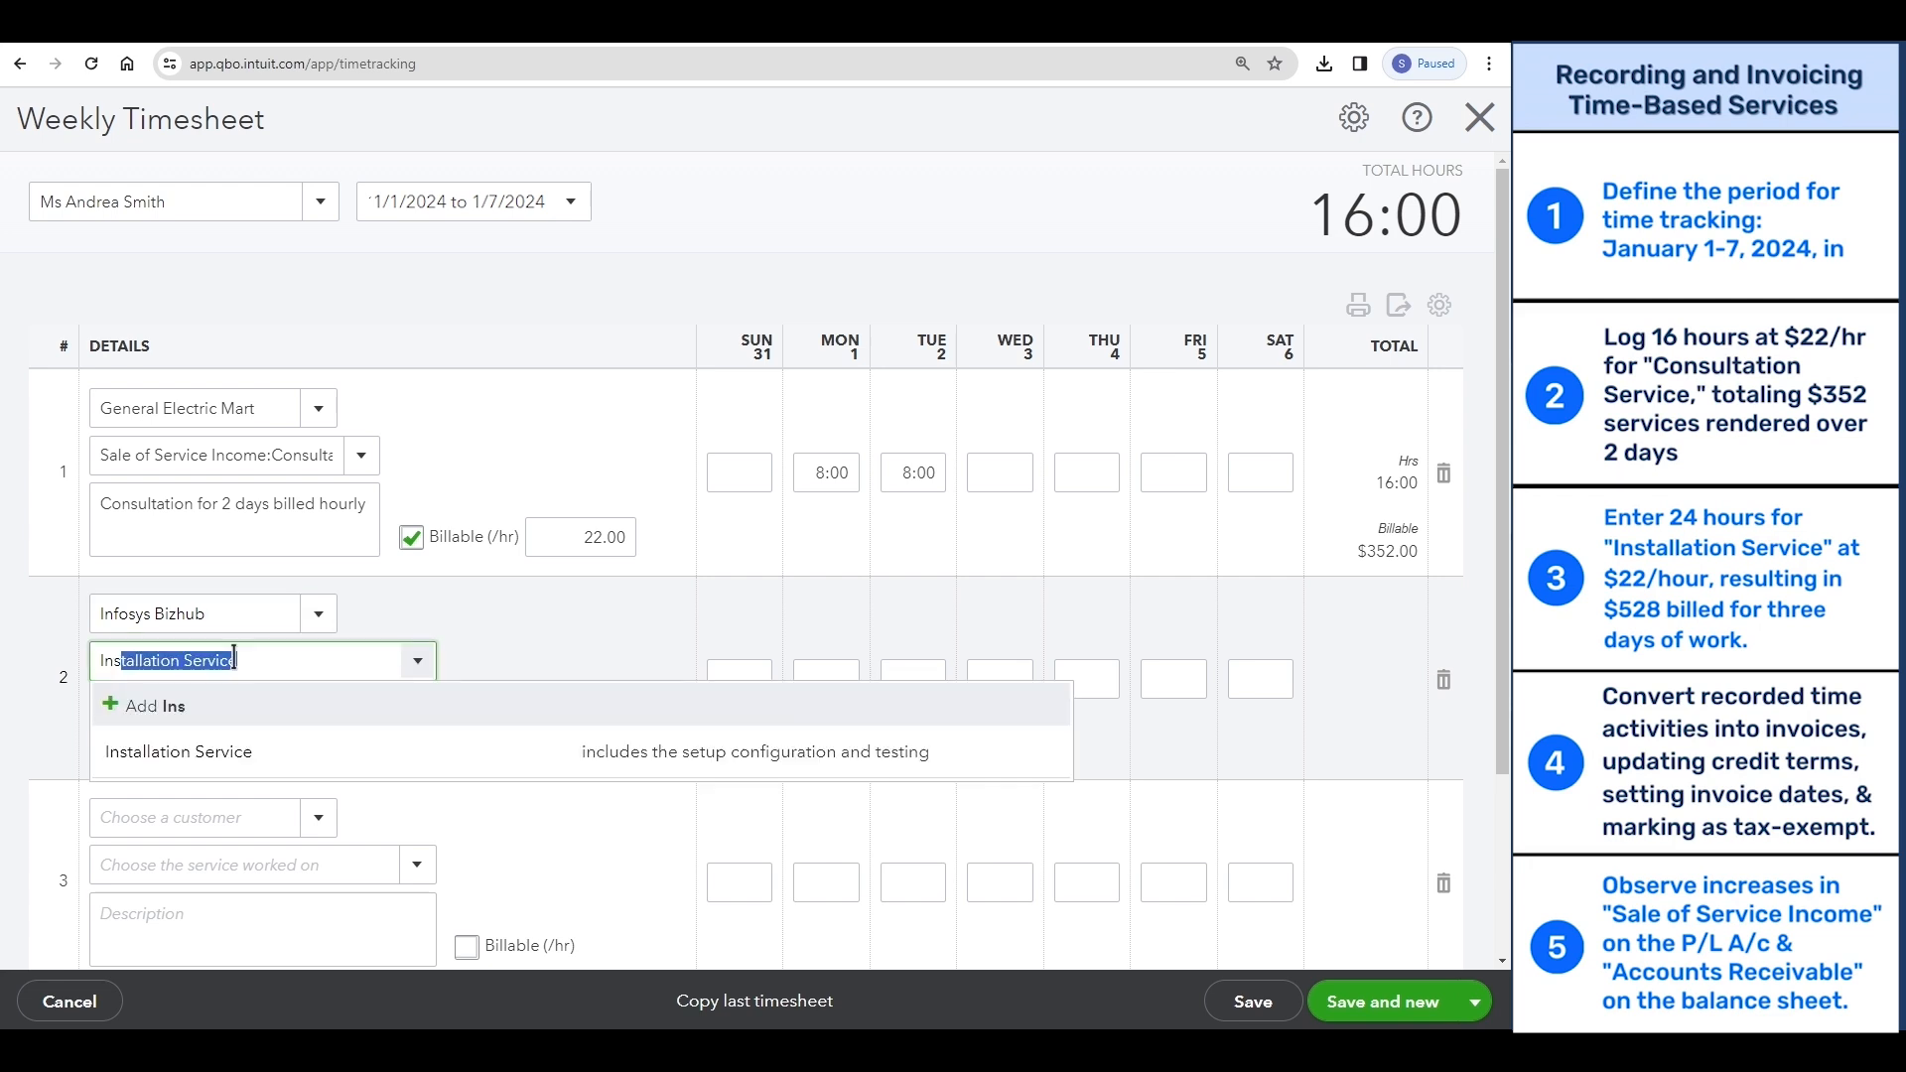
{"action": "left_click", "coordinate": [238, 751]}
- Describe the second row as "Installation guidance for 3 days" and make it billable at 22 per hour
{"action": "left_click", "coordinate": [361, 711]}
{"action": "type", "text": "Installation guidance for 3 days"}
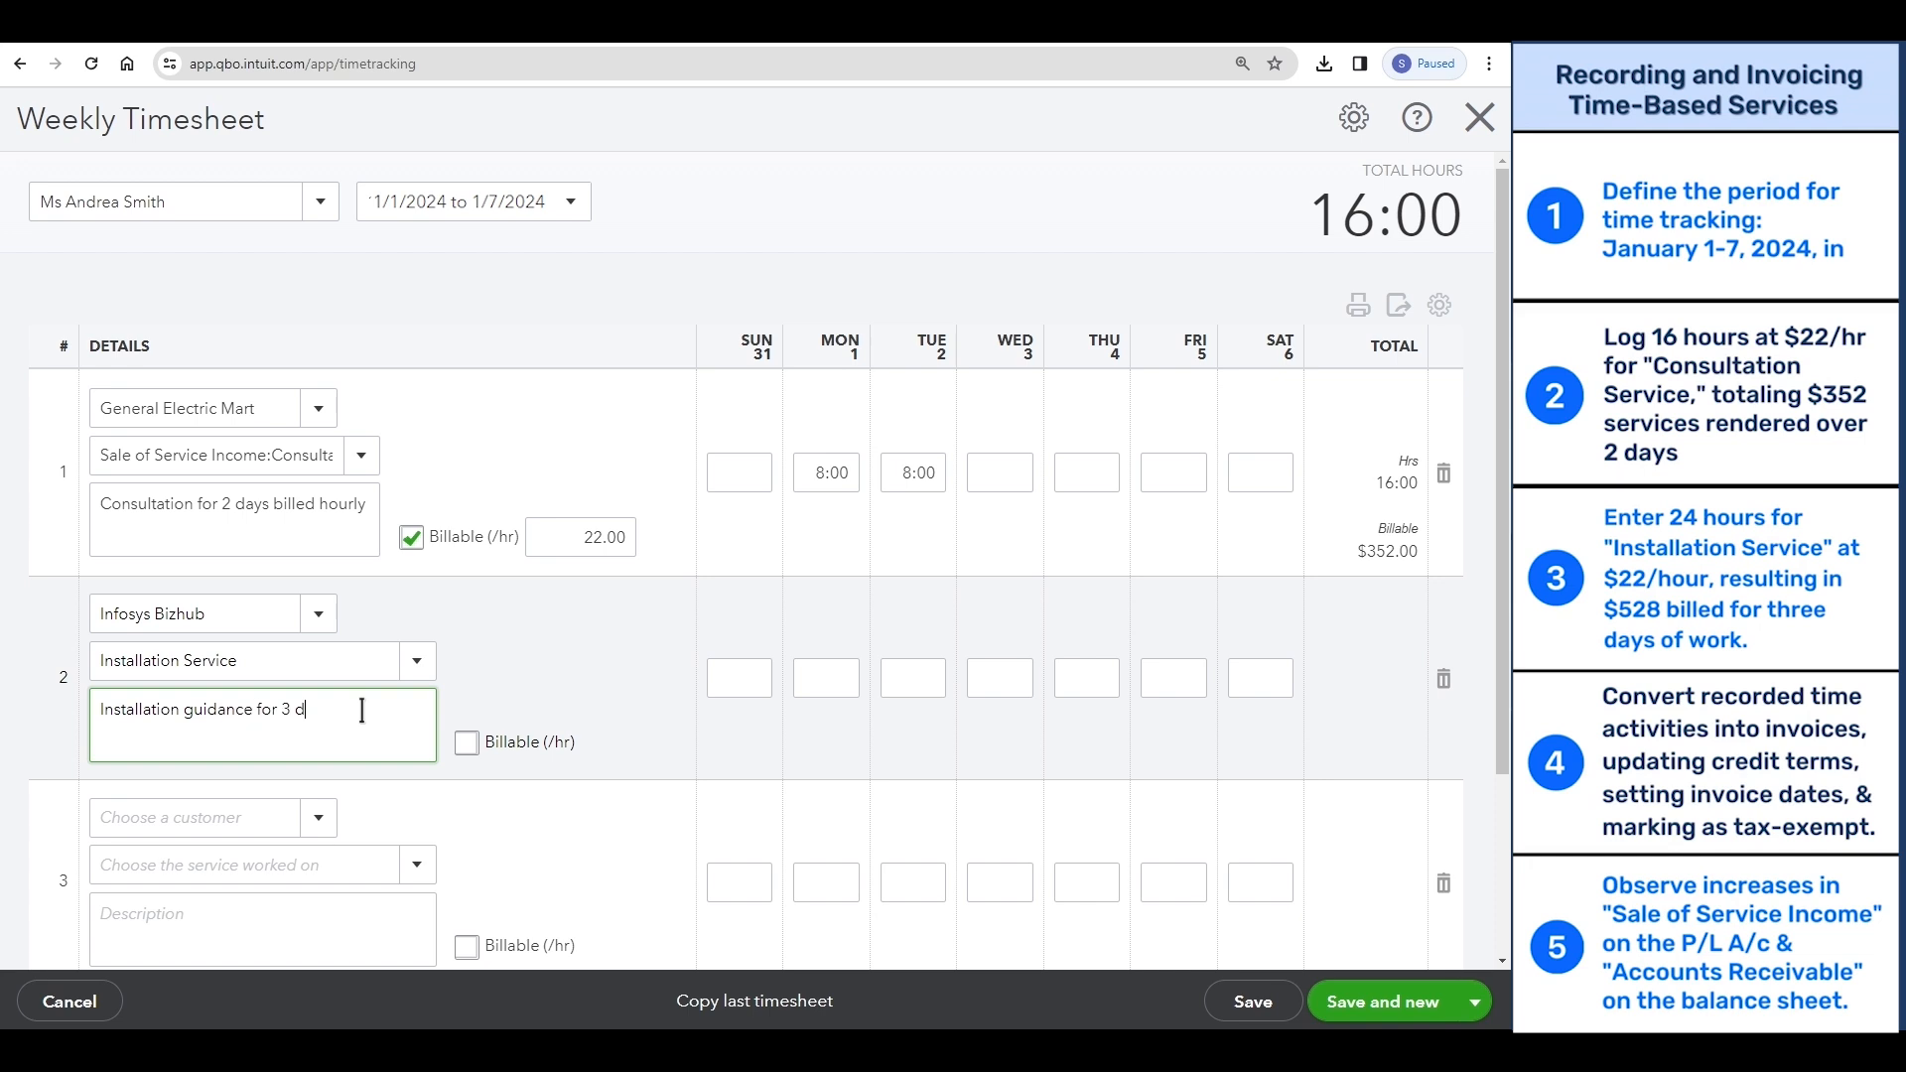
{"action": "left_click", "coordinate": [466, 742]}
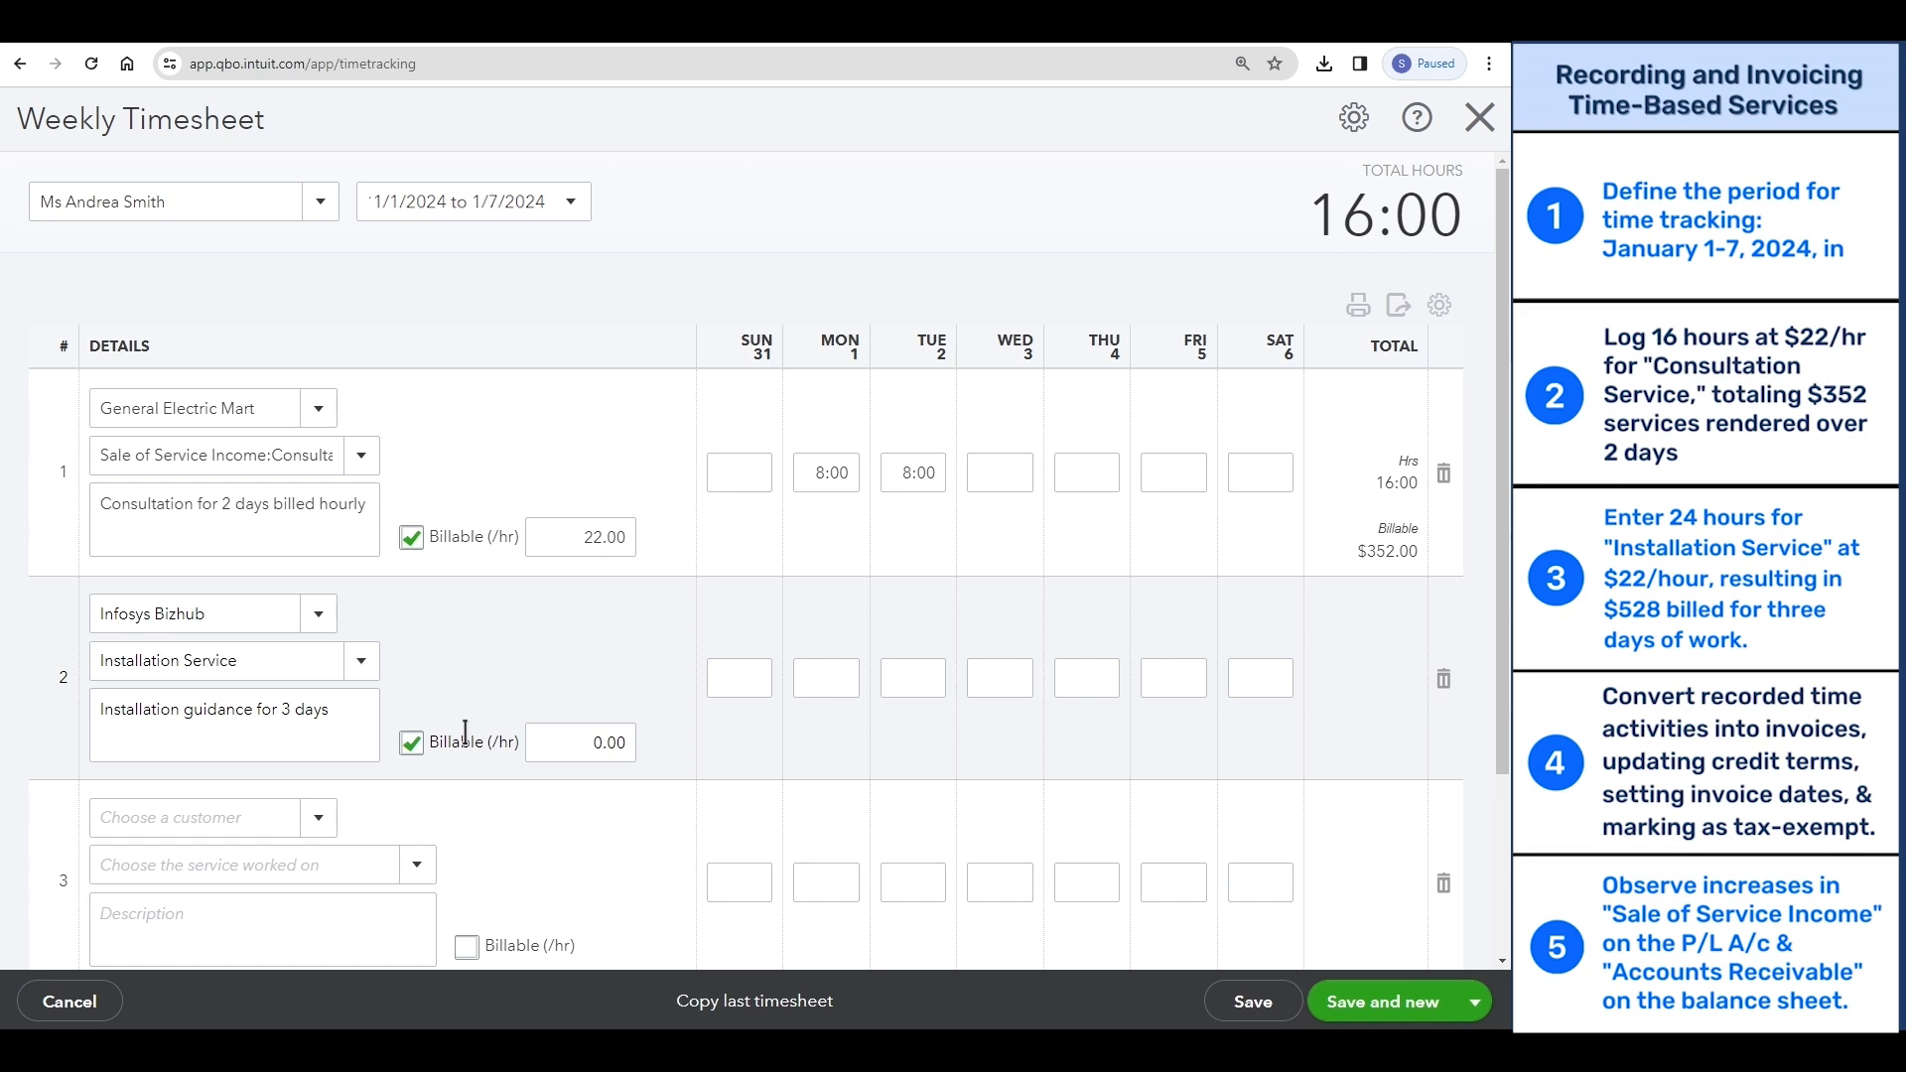
{"action": "left_click", "coordinate": [562, 744]}
{"action": "type", "text": "22"}
- Log 8 hours each on Monday 1, Tuesday 2 and Wednesday 3 for Infosys Bizhub, then save and close the timesheet
{"action": "left_click", "coordinate": [827, 677]}
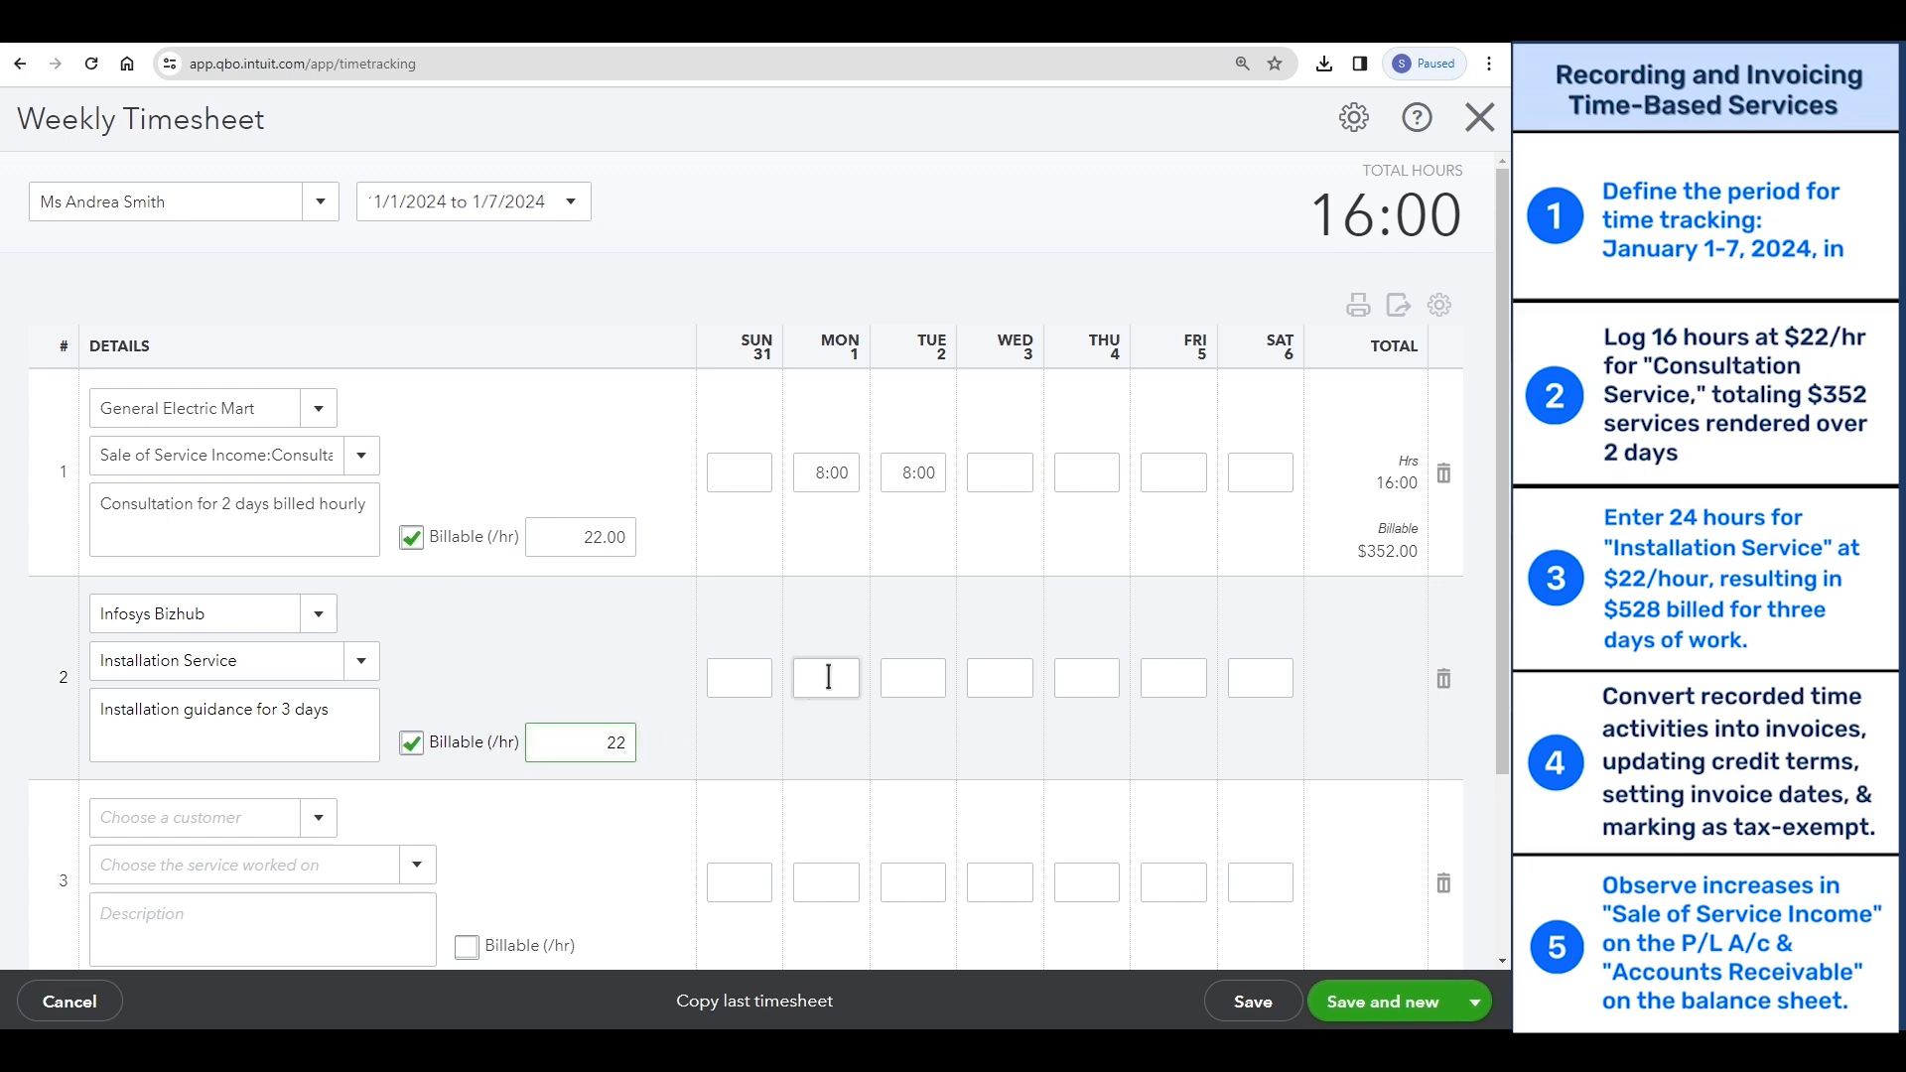
{"action": "type", "text": "8"}
{"action": "left_click", "coordinate": [899, 679]}
{"action": "type", "text": "8"}
{"action": "left_click", "coordinate": [990, 683]}
{"action": "type", "text": "8"}
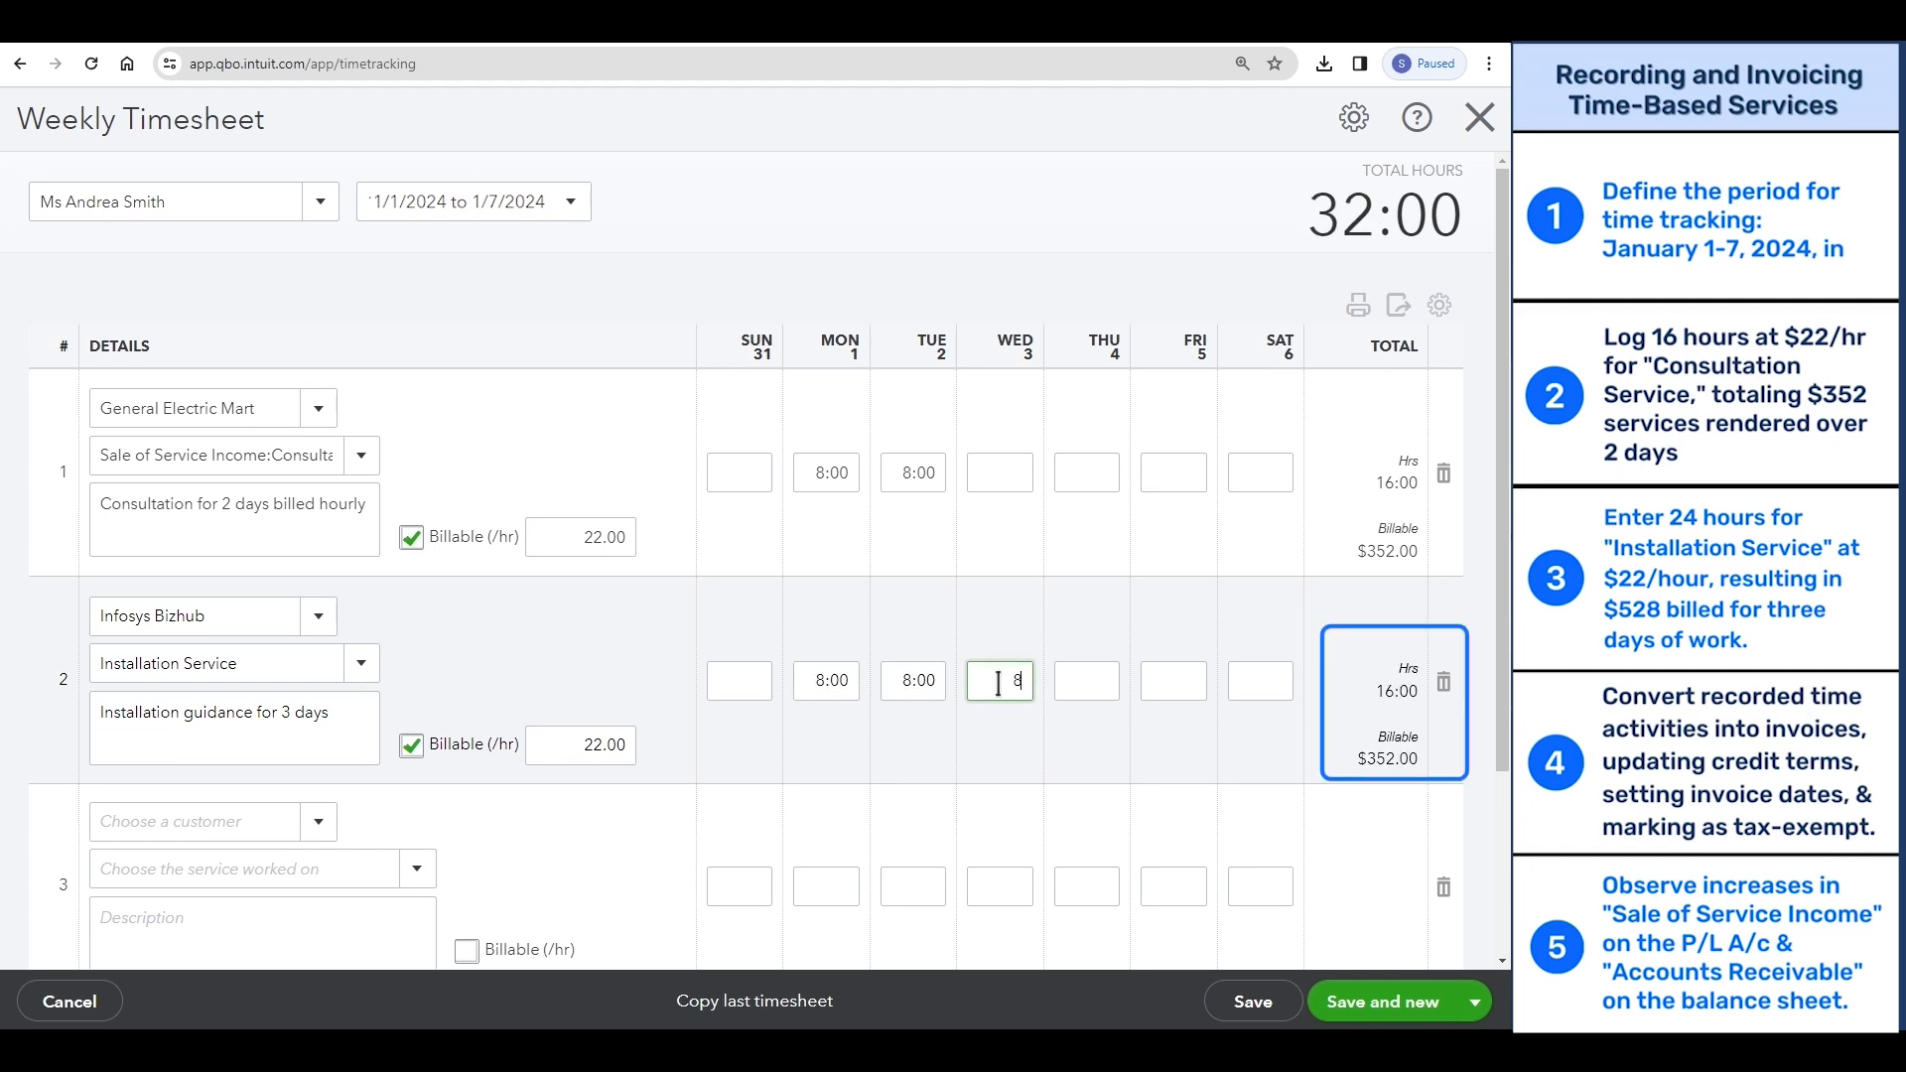
{"action": "left_click", "coordinate": [906, 783]}
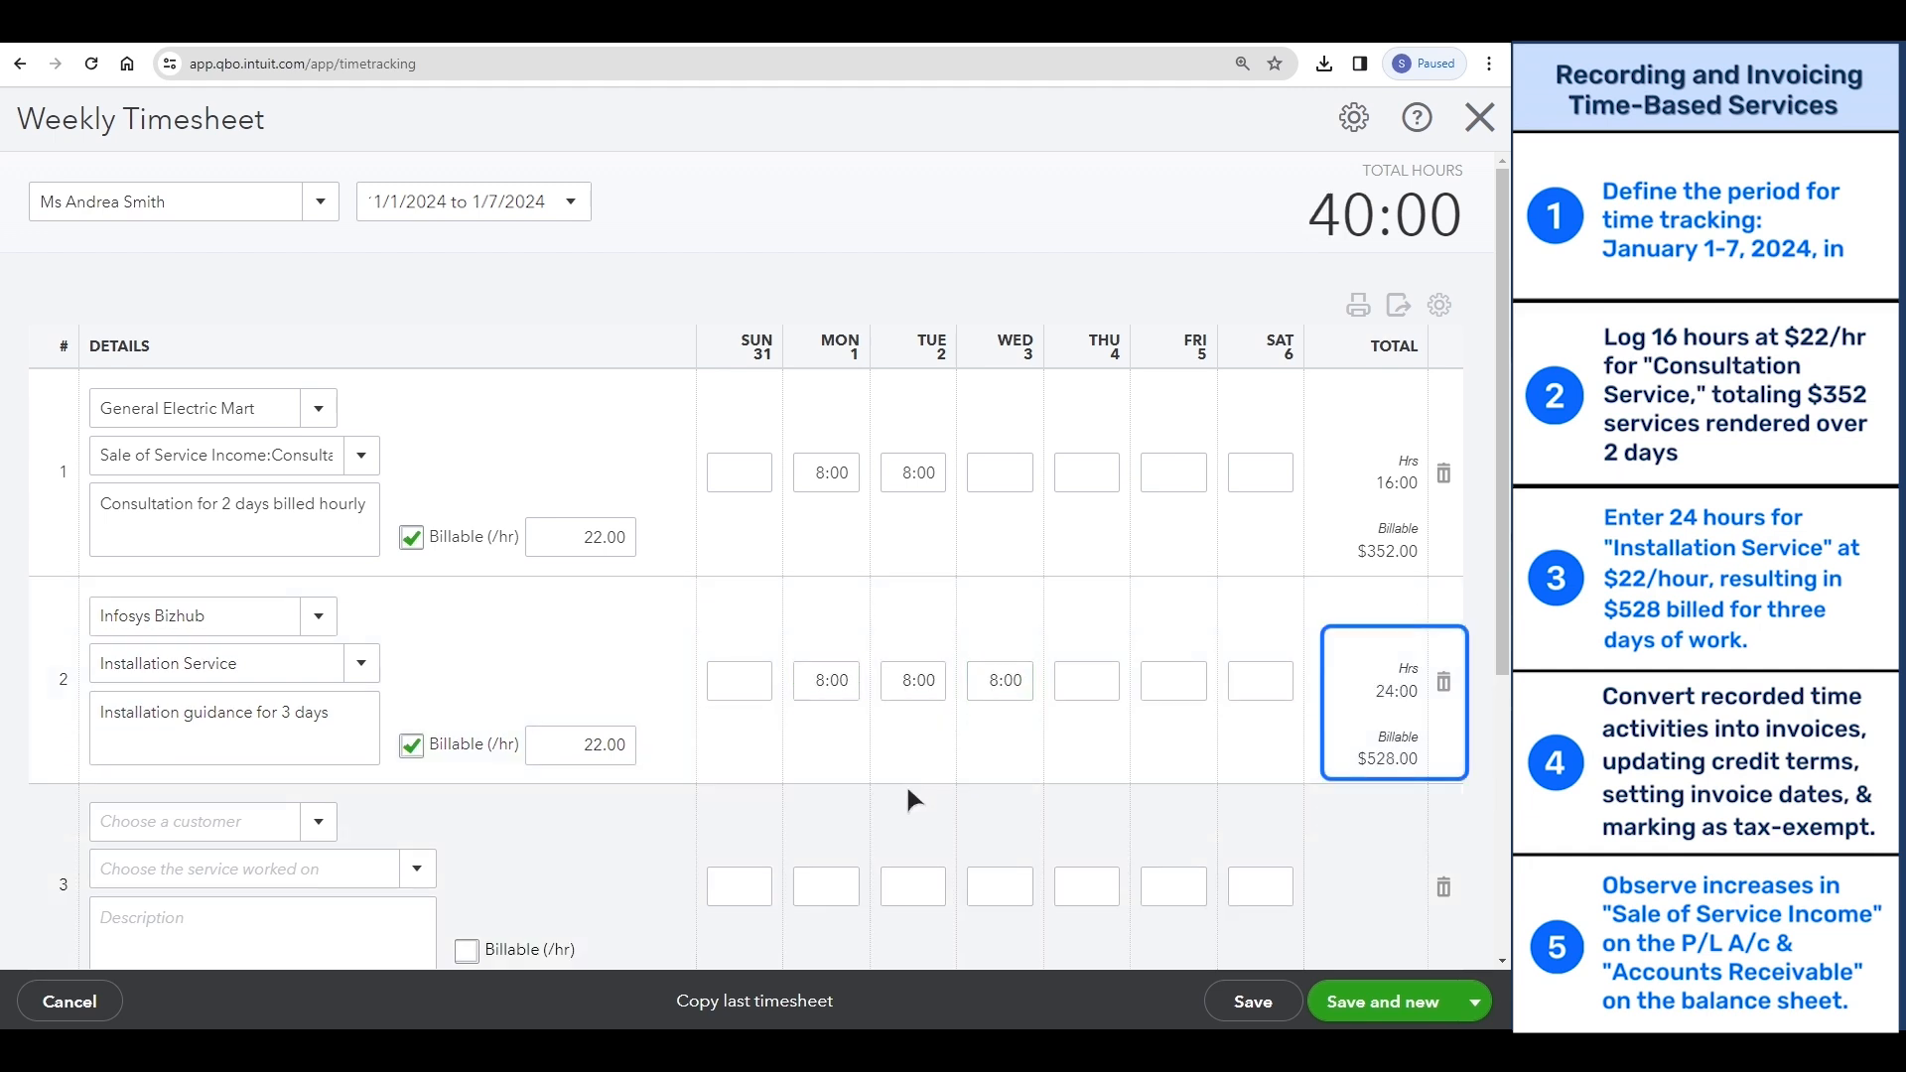
{"action": "left_click", "coordinate": [1251, 1002]}
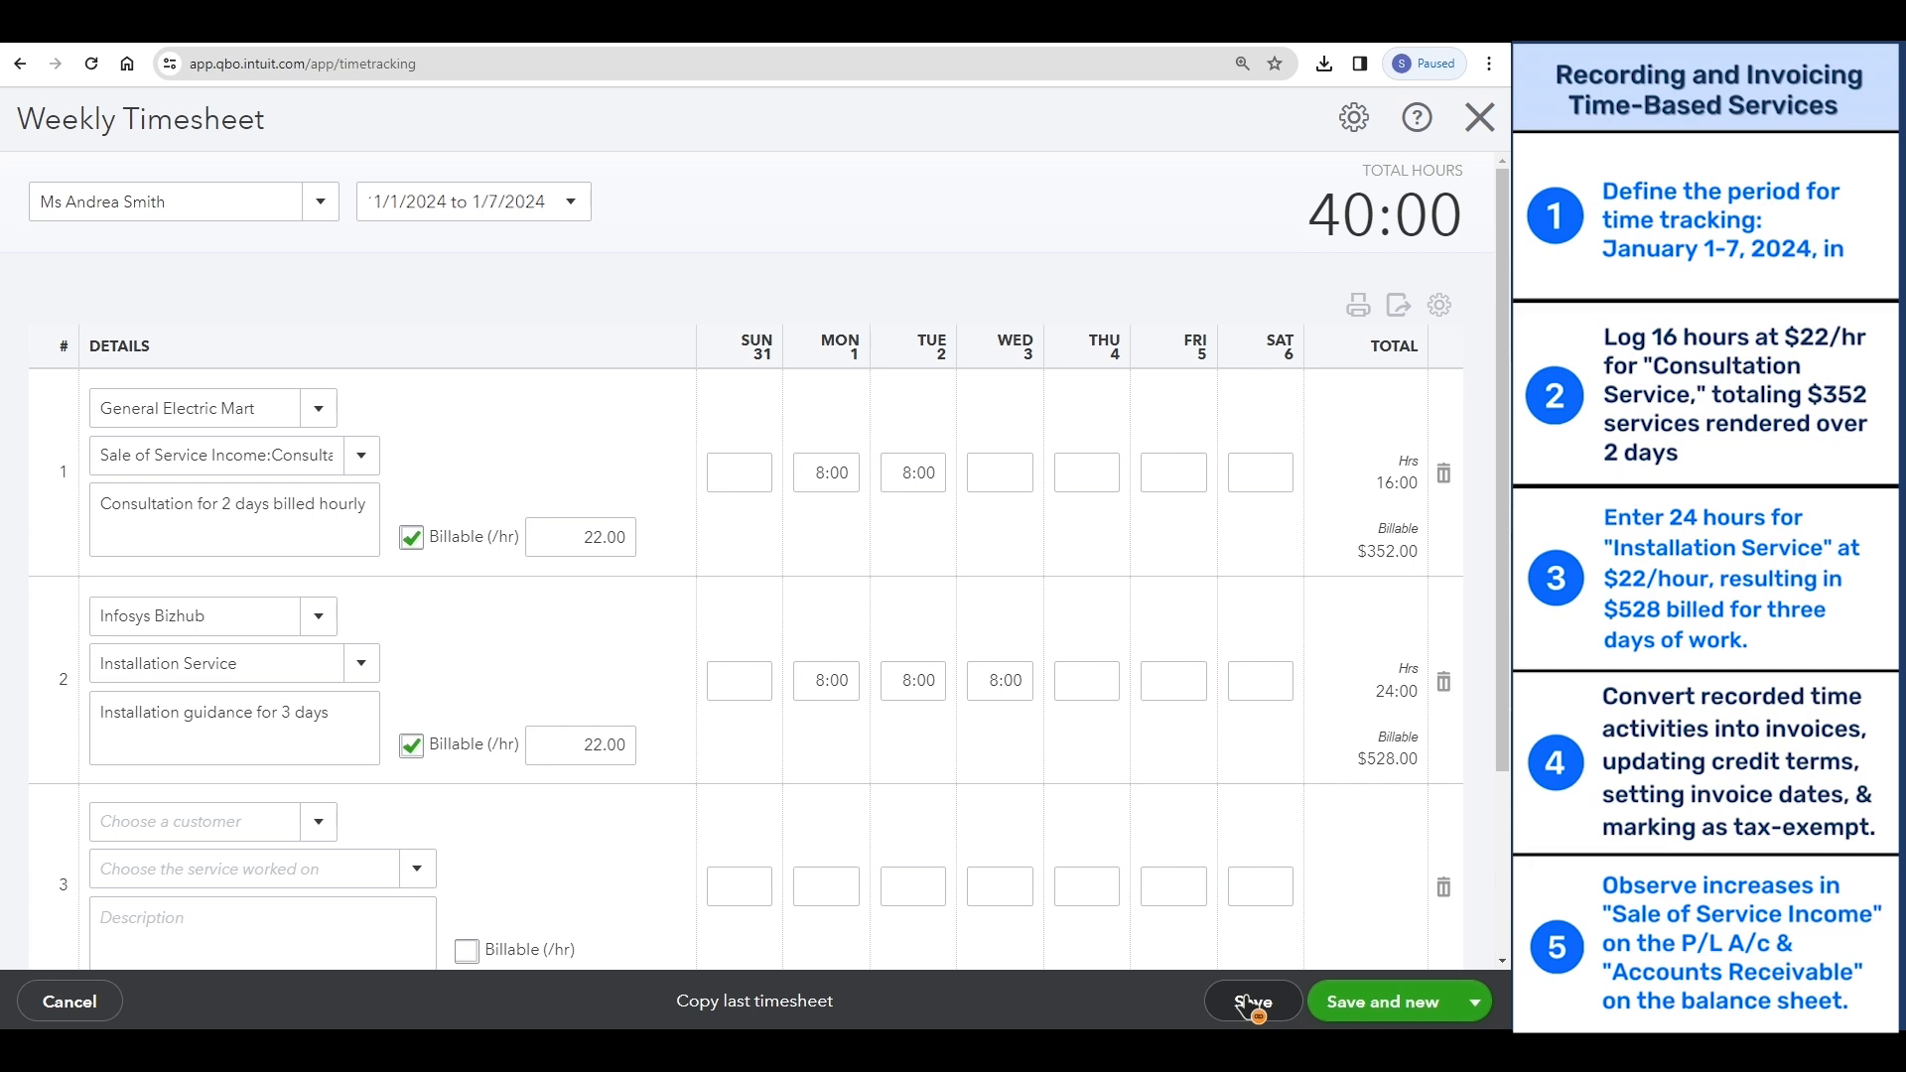
{"action": "left_click", "coordinate": [1473, 145]}
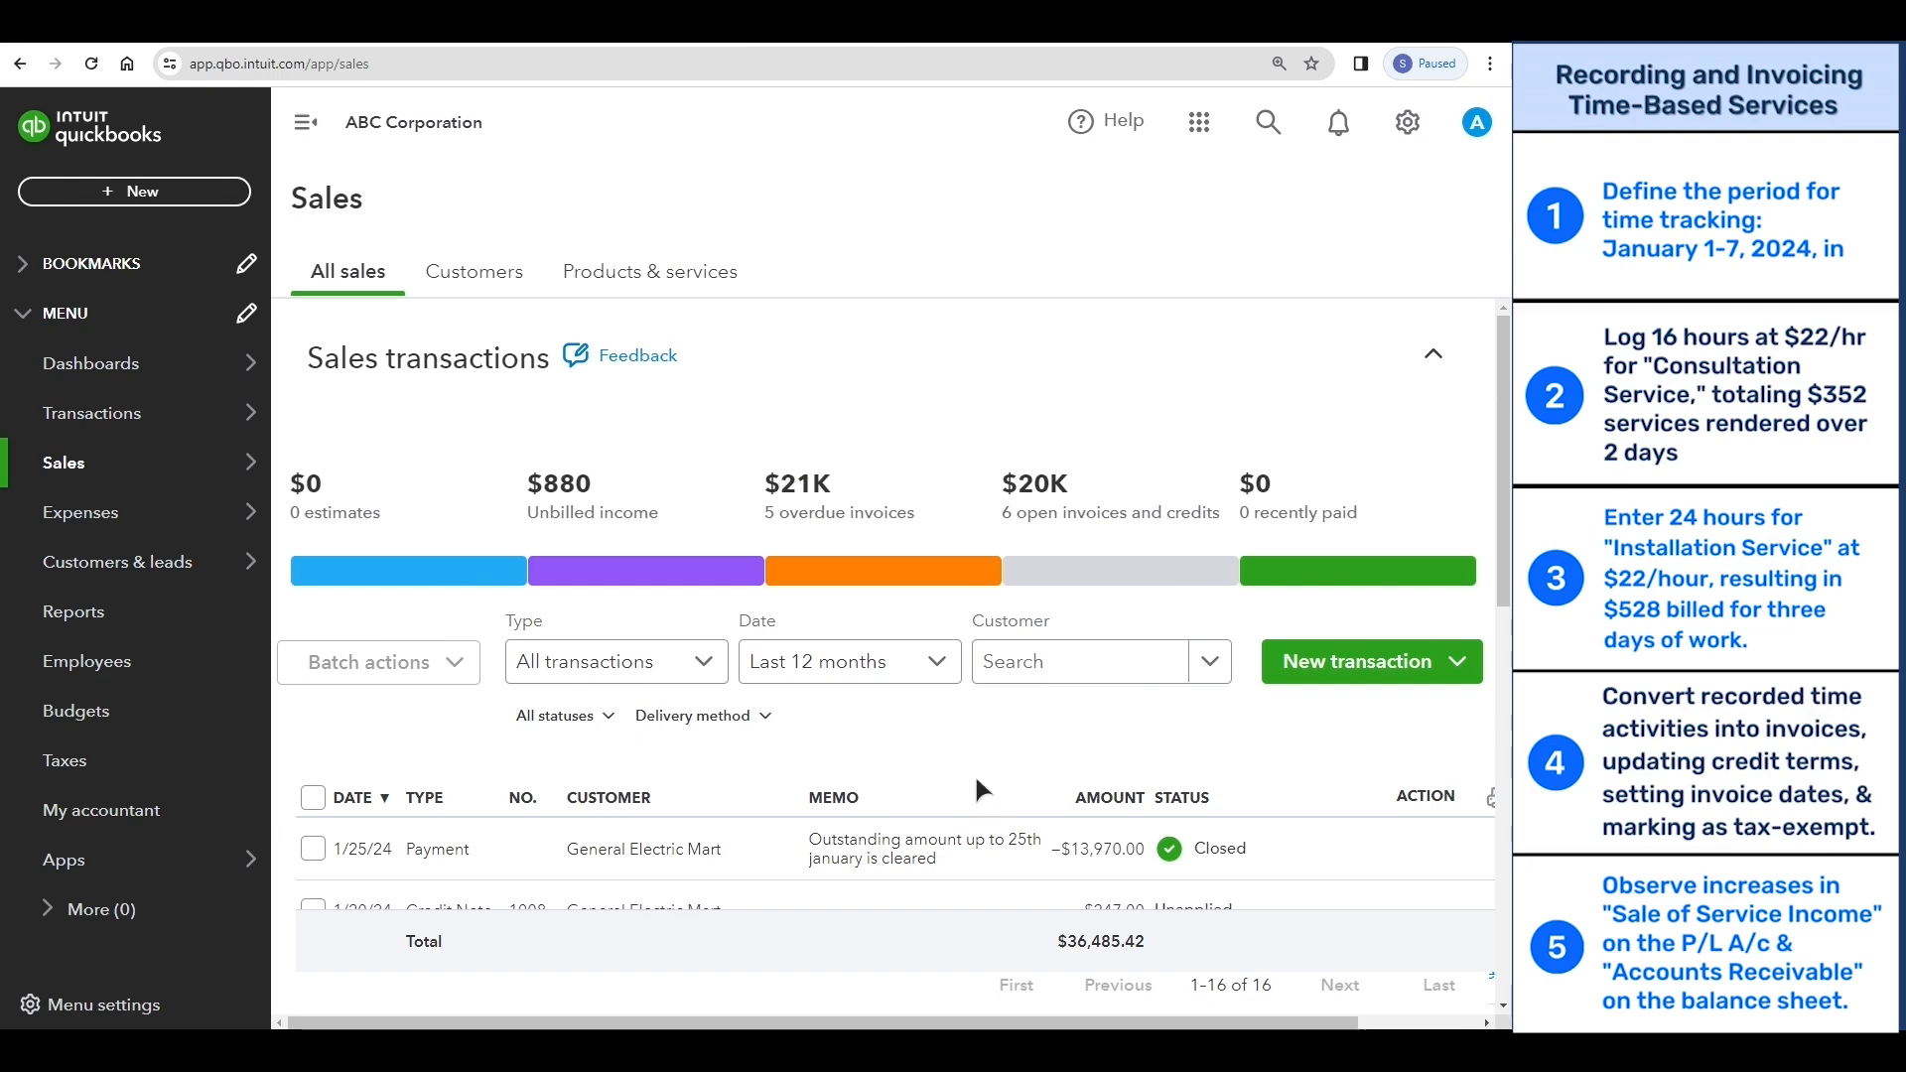
- Find Infosys Bizhub's open time charge dated 1/3/24 in the sales transactions and convert it to an invoice
{"action": "scroll", "coordinate": [983, 759], "scroll_direction": "down", "scroll_amount": 5}
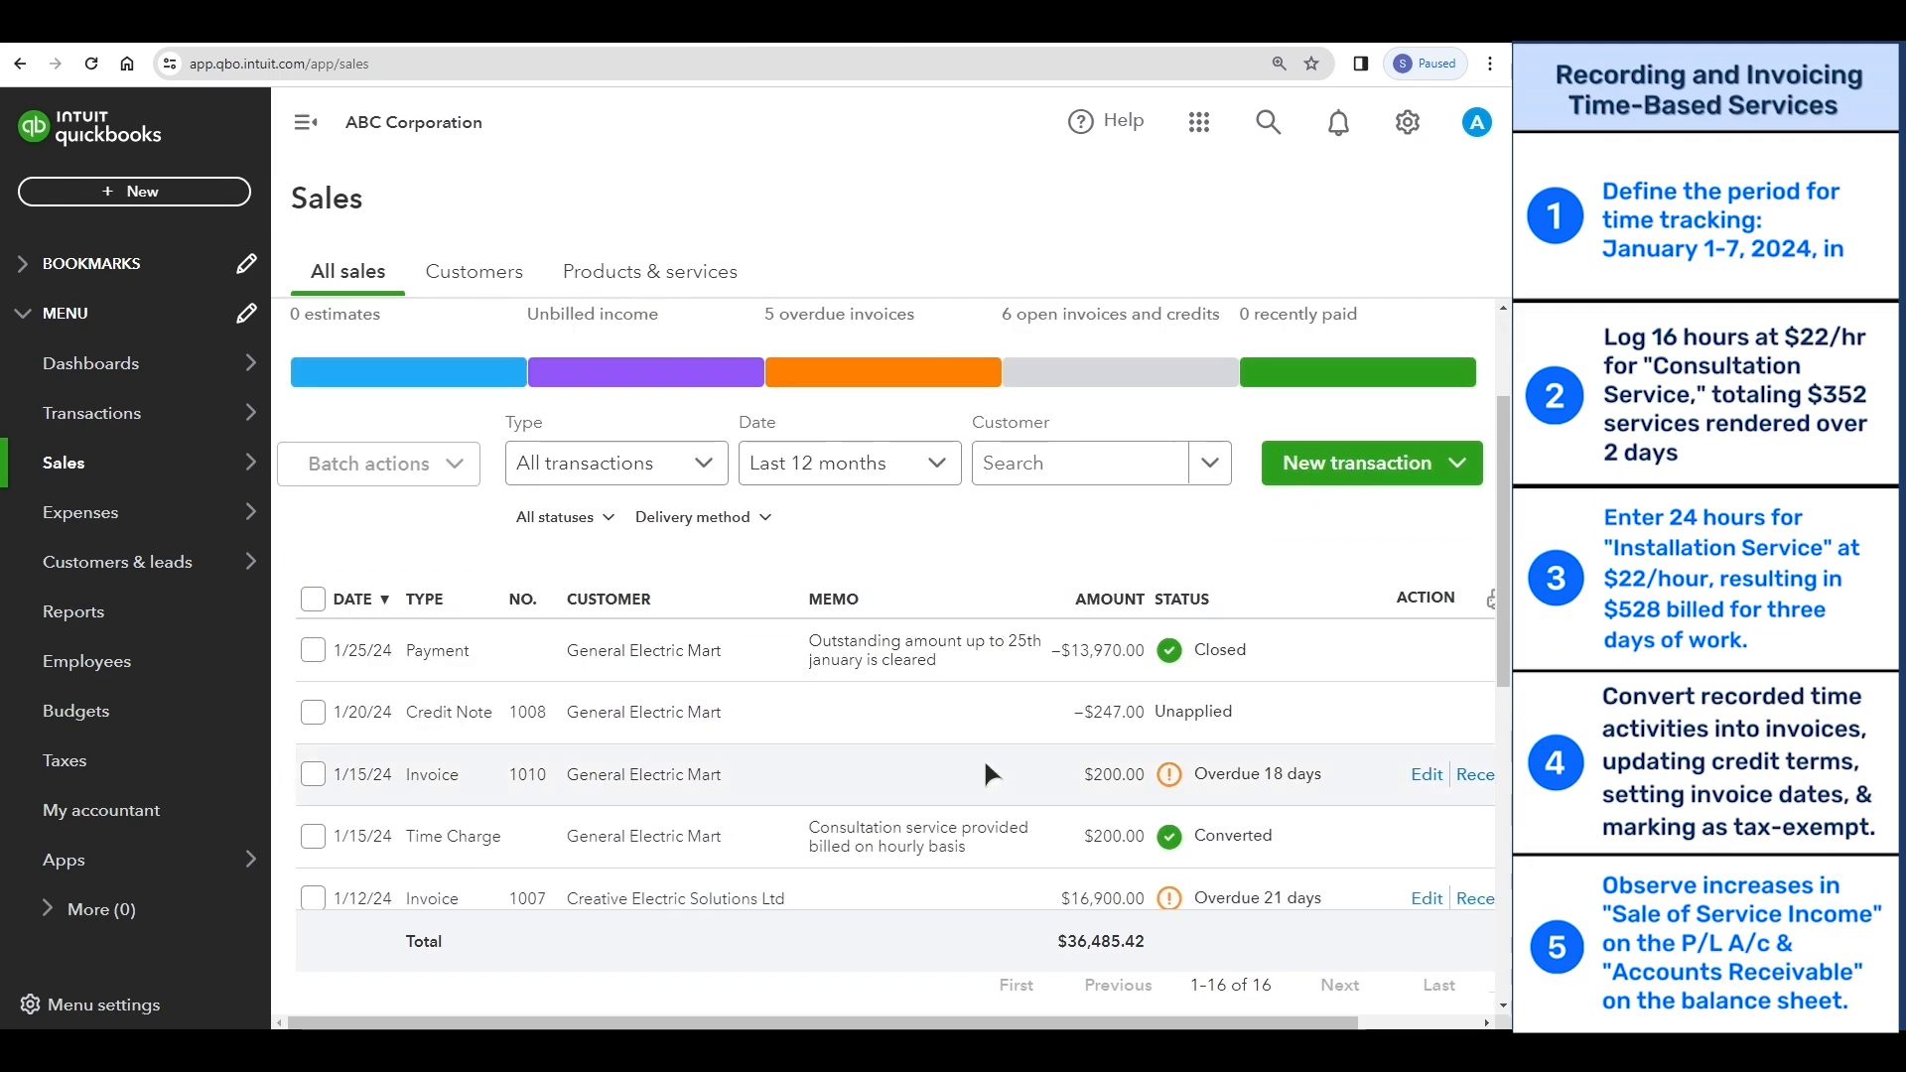
{"action": "scroll", "coordinate": [985, 773], "scroll_direction": "down", "scroll_amount": 3}
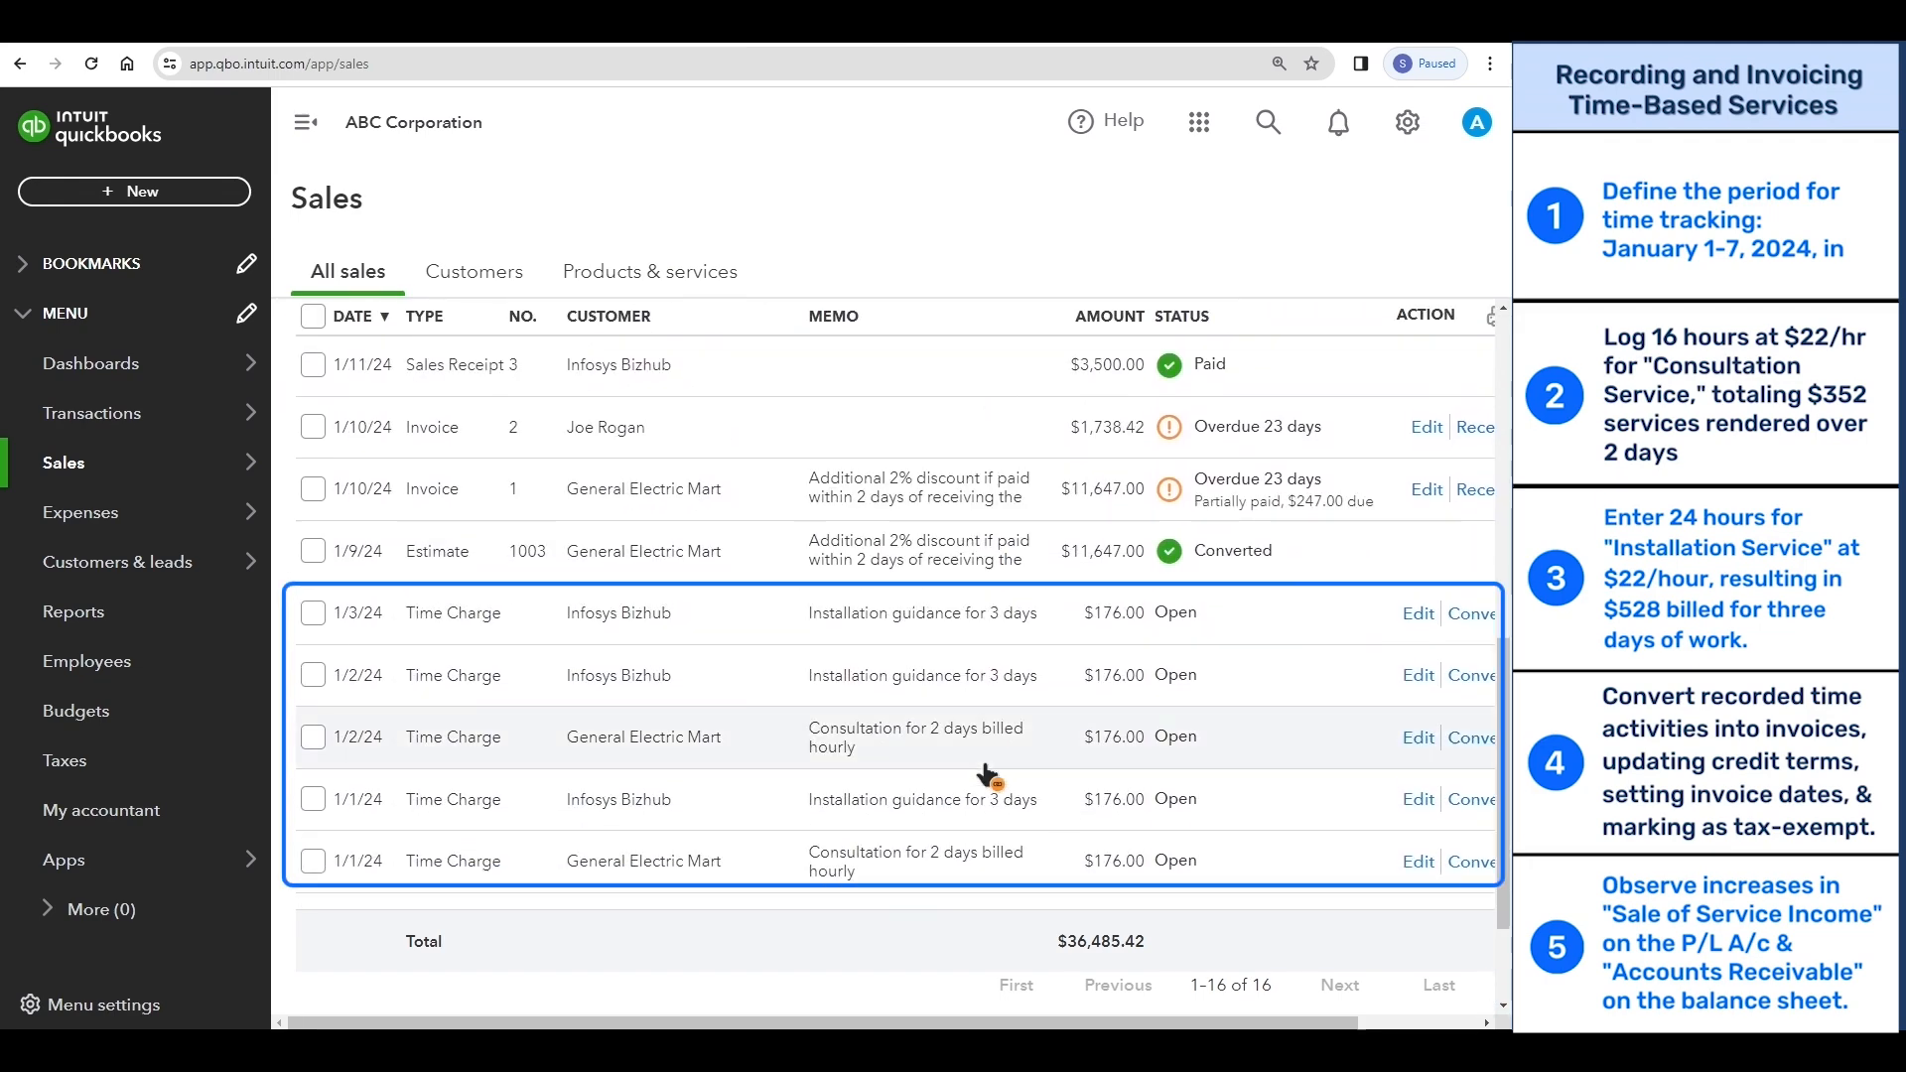
{"action": "left_click_drag", "start_coordinate": [1000, 1023], "coordinate": [1148, 1024]}
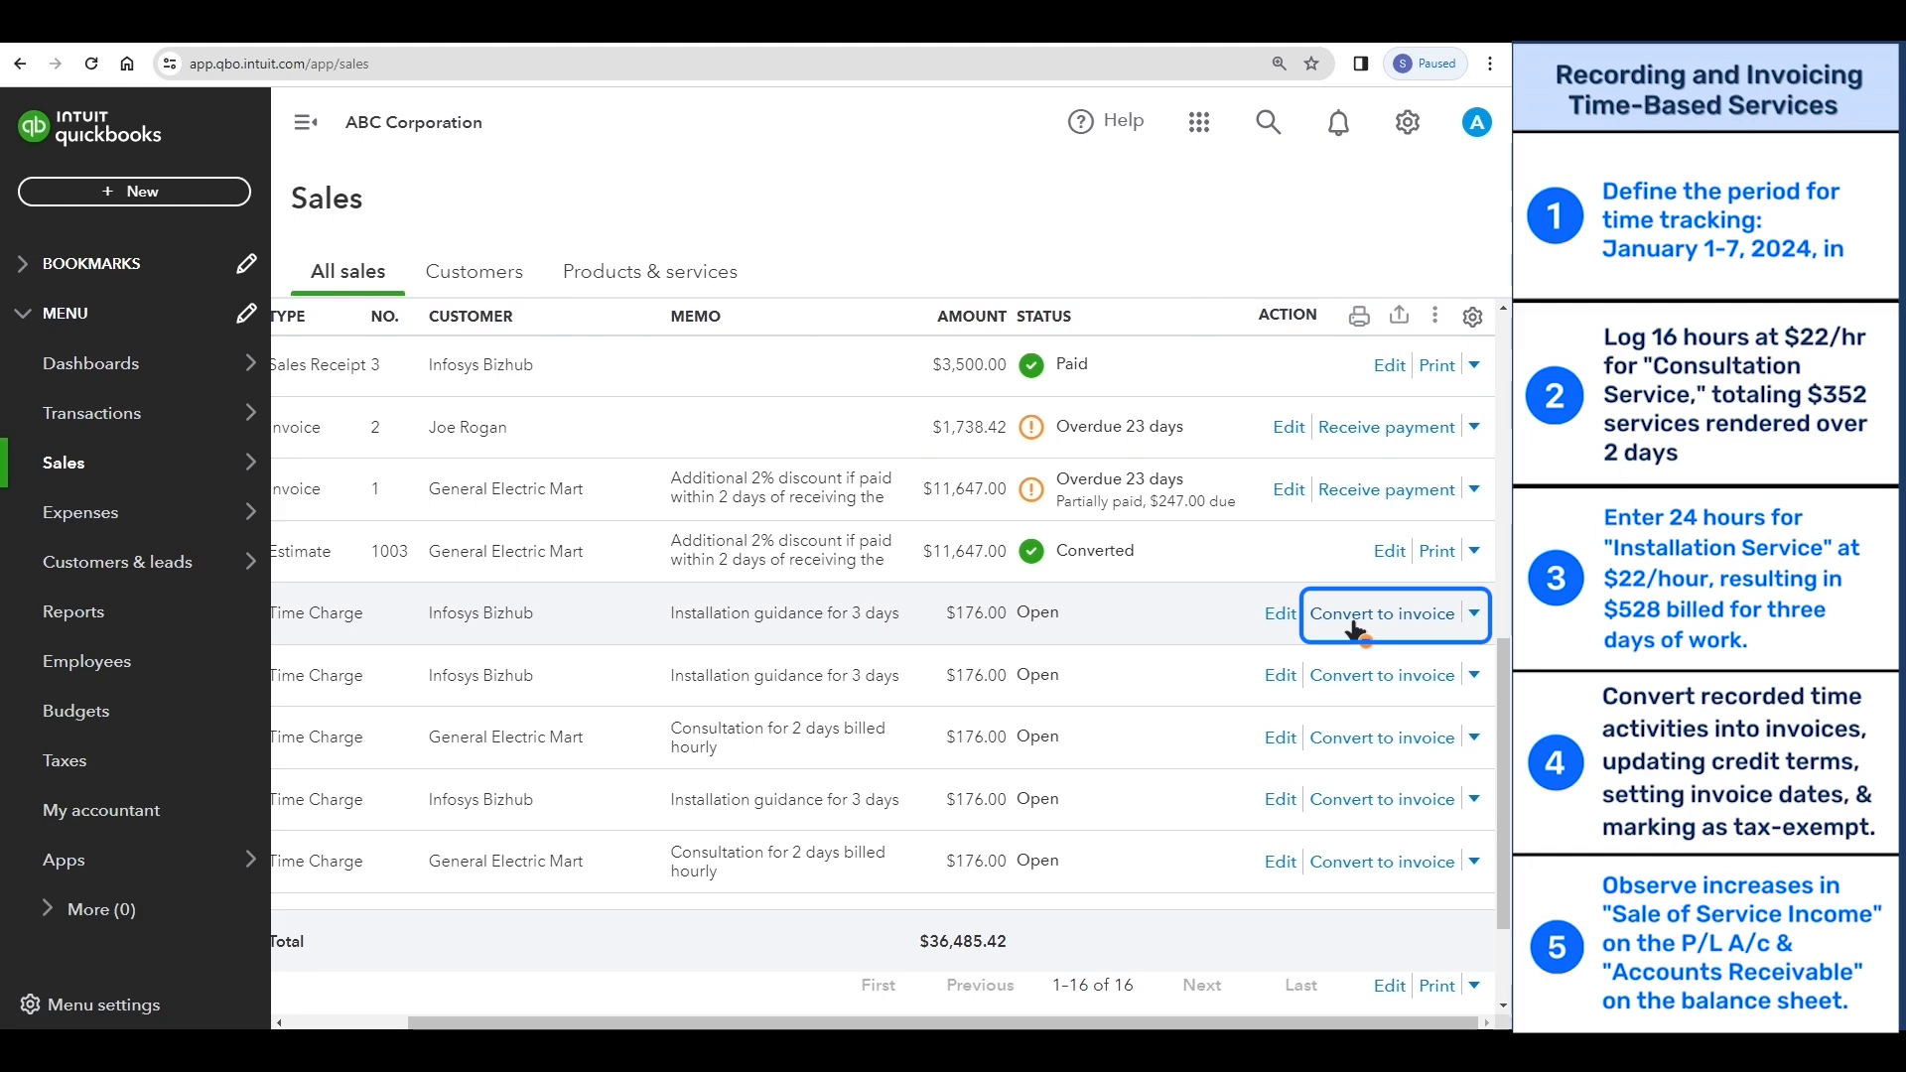
{"action": "left_click", "coordinate": [1353, 615]}
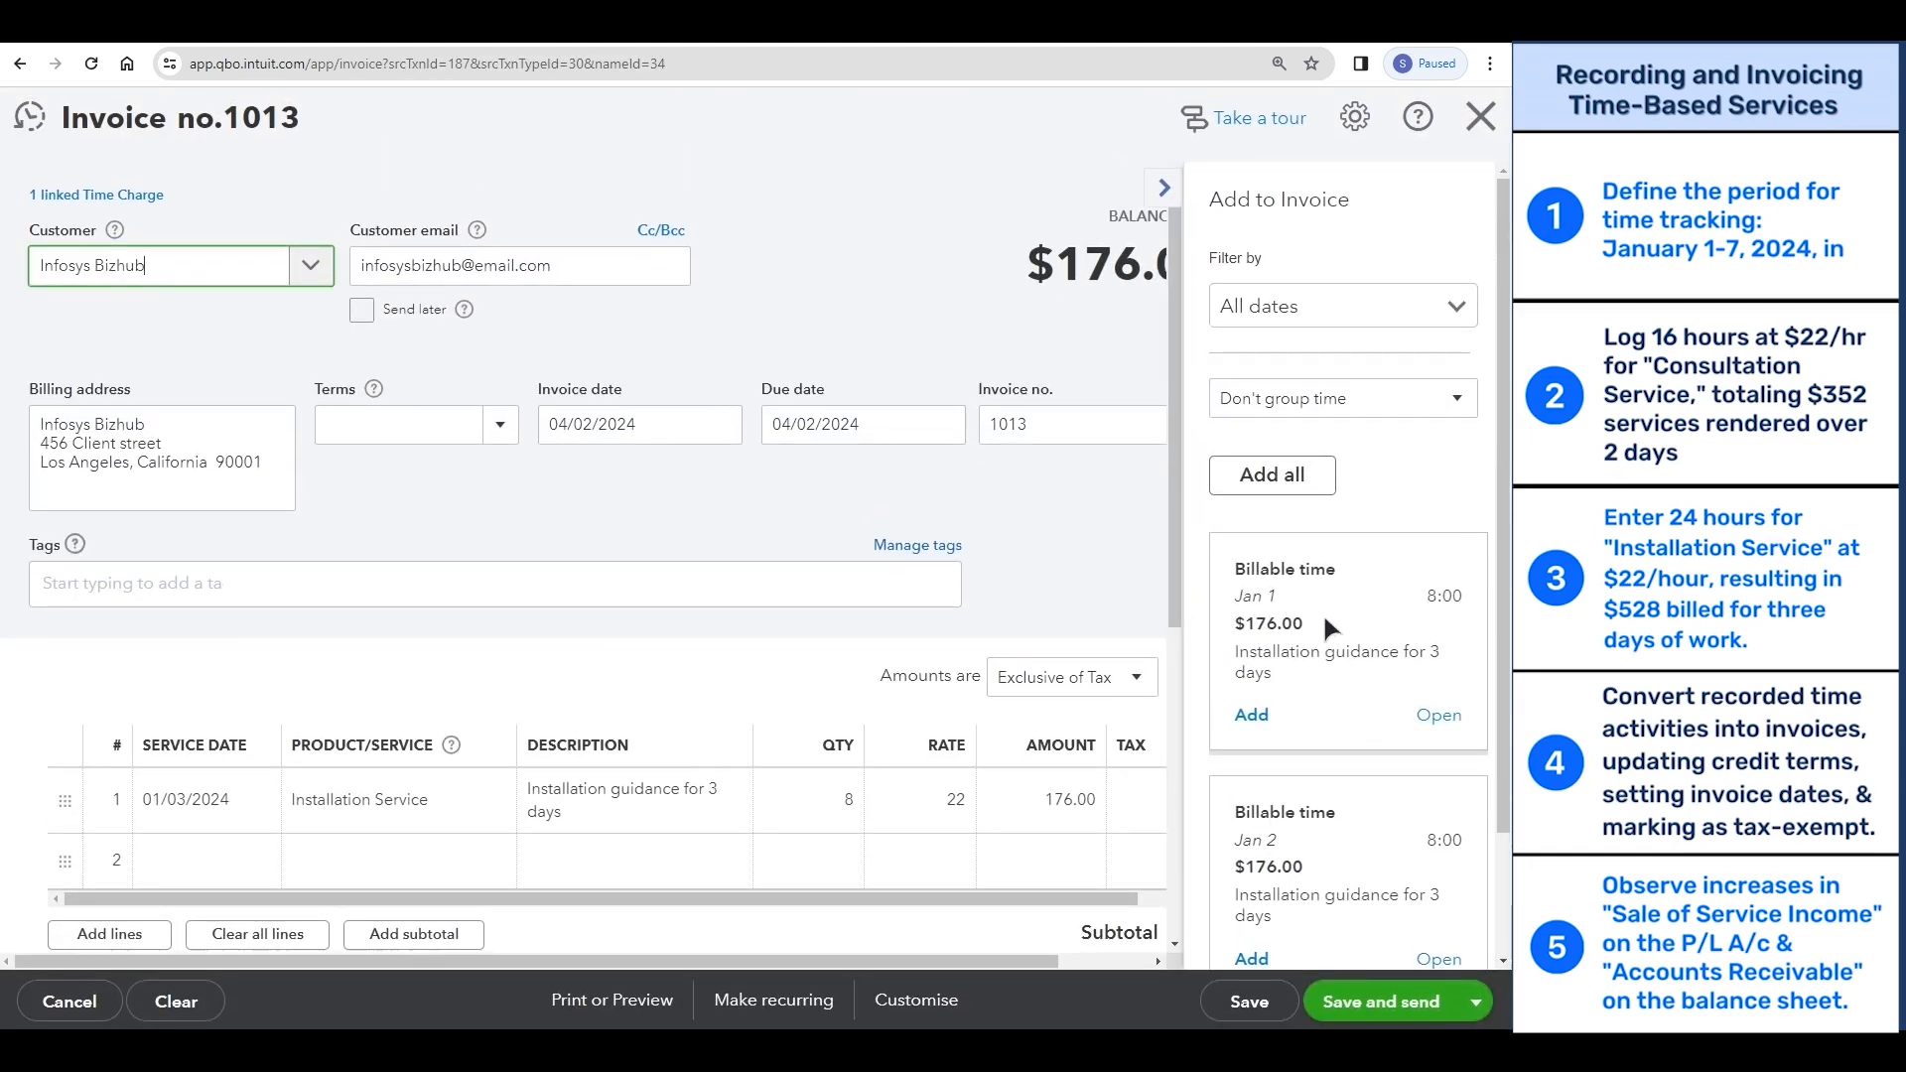
- Set the Infosys Bizhub invoice's terms to Net 60 and its invoice date to 01/01/2024
{"action": "left_click", "coordinate": [499, 424]}
{"action": "left_click", "coordinate": [447, 641]}
{"action": "left_click", "coordinate": [640, 424]}
{"action": "left_click", "coordinate": [557, 485]}
{"action": "left_click", "coordinate": [557, 486]}
{"action": "left_click", "coordinate": [557, 485]}
{"action": "left_click", "coordinate": [597, 523]}
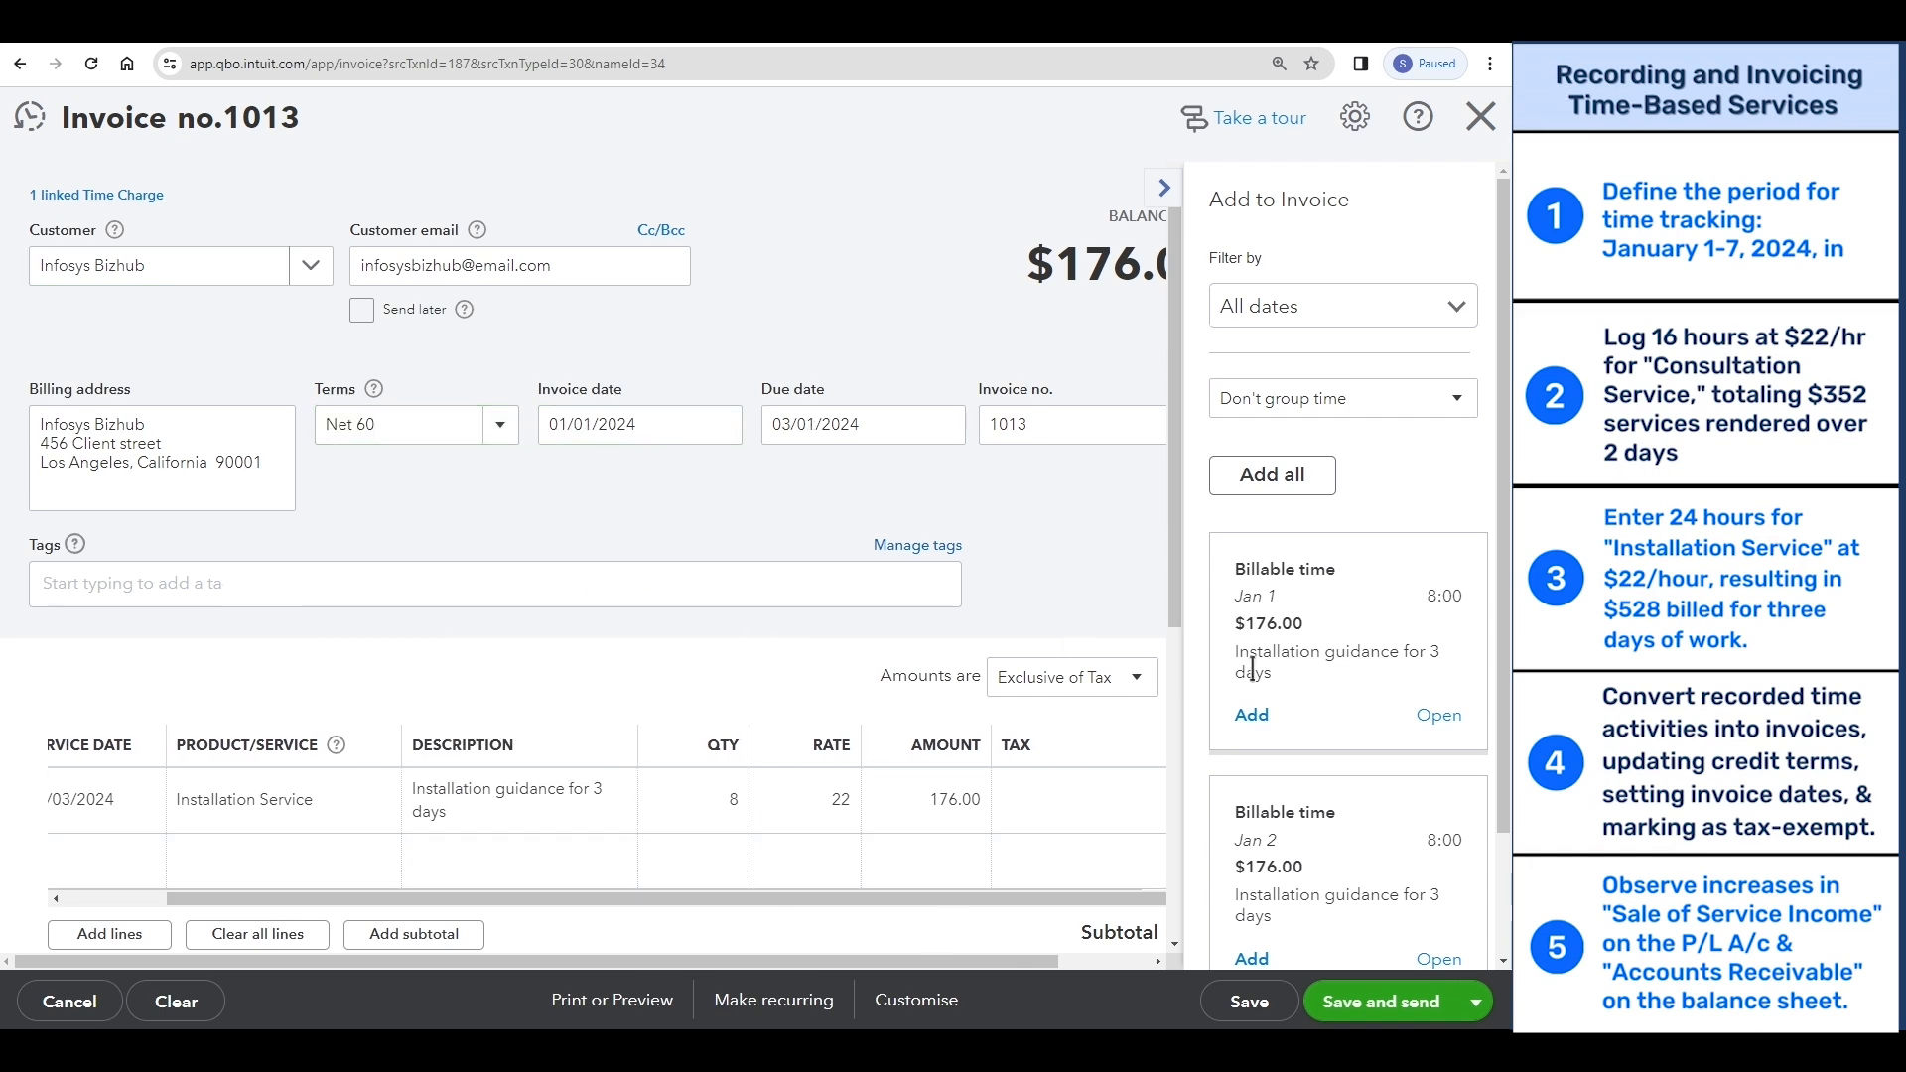
- Add all of Infosys Bizhub's remaining billable time to the invoice with amounts Out of scope of Tax, and save it
{"action": "left_click", "coordinate": [1272, 475]}
{"action": "left_click", "coordinate": [1315, 683]}
{"action": "left_click", "coordinate": [1360, 799]}
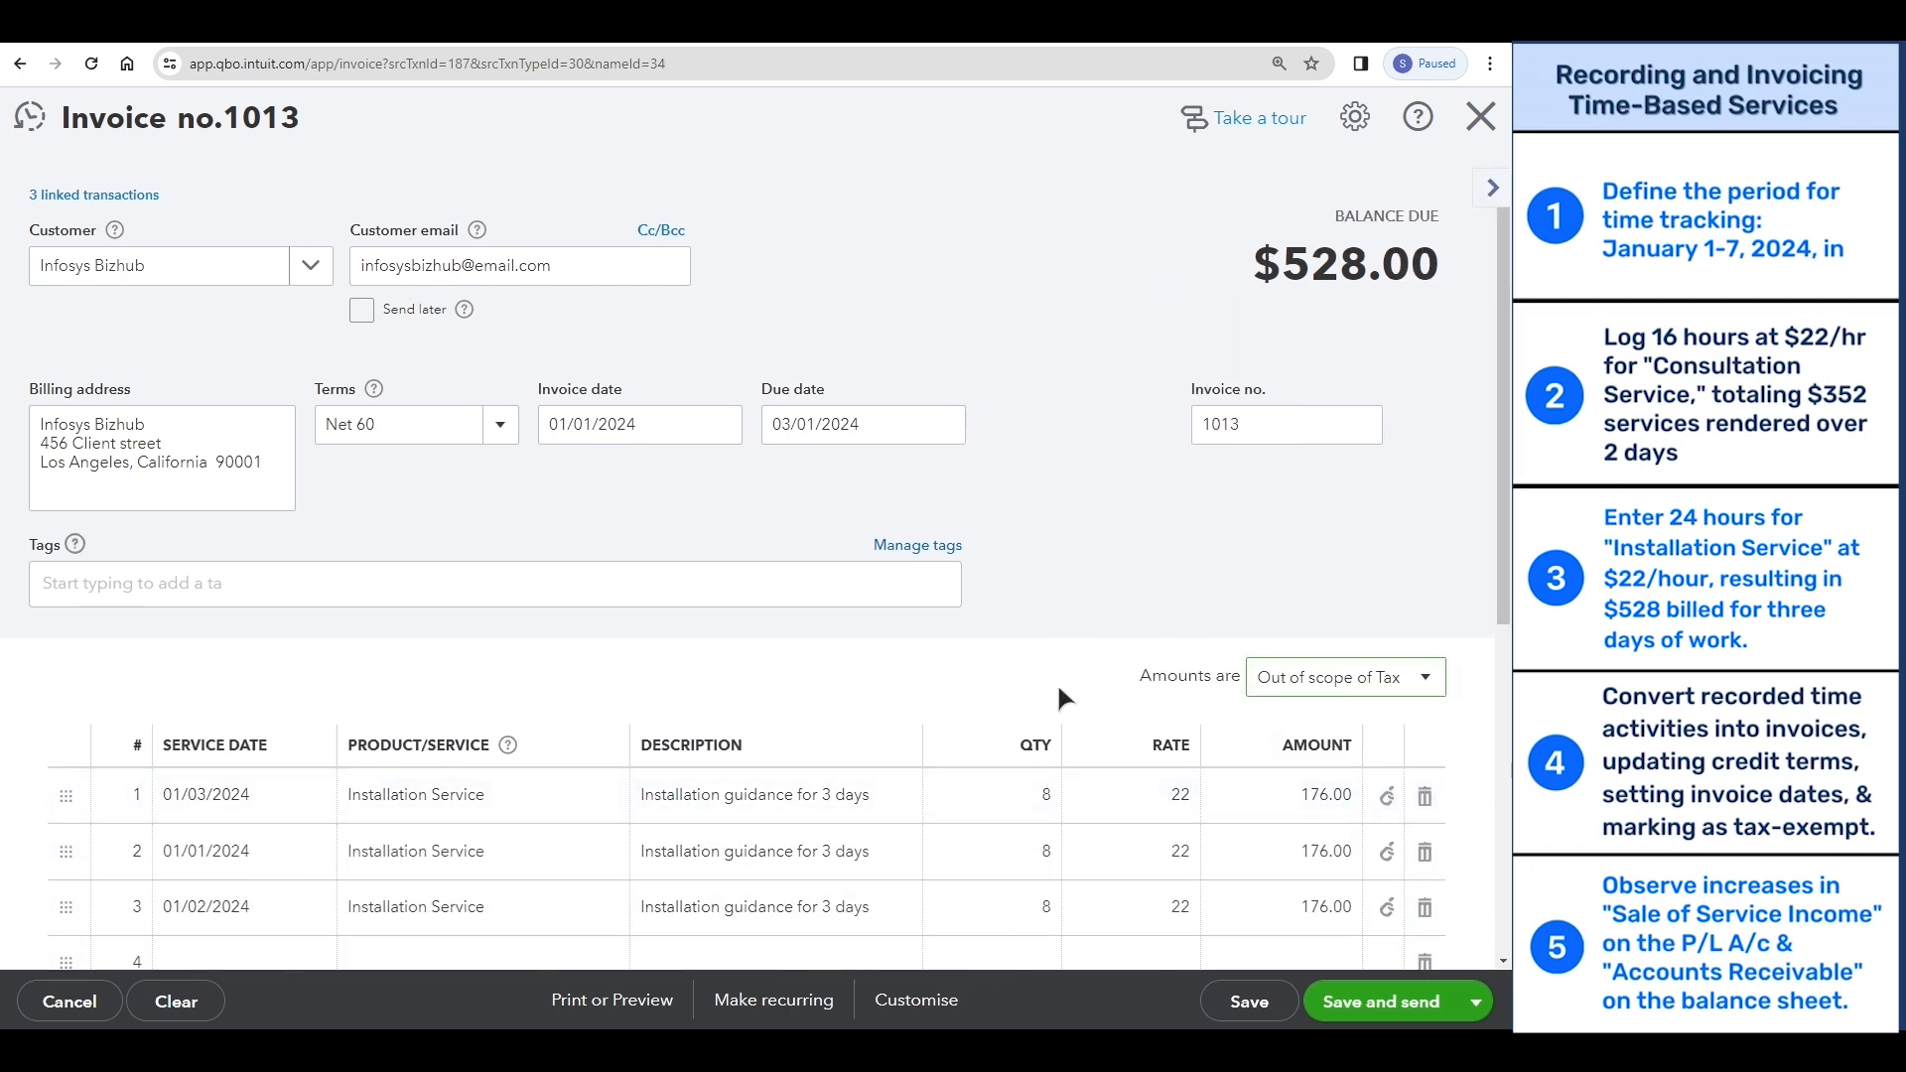
{"action": "left_click", "coordinate": [1249, 1004]}
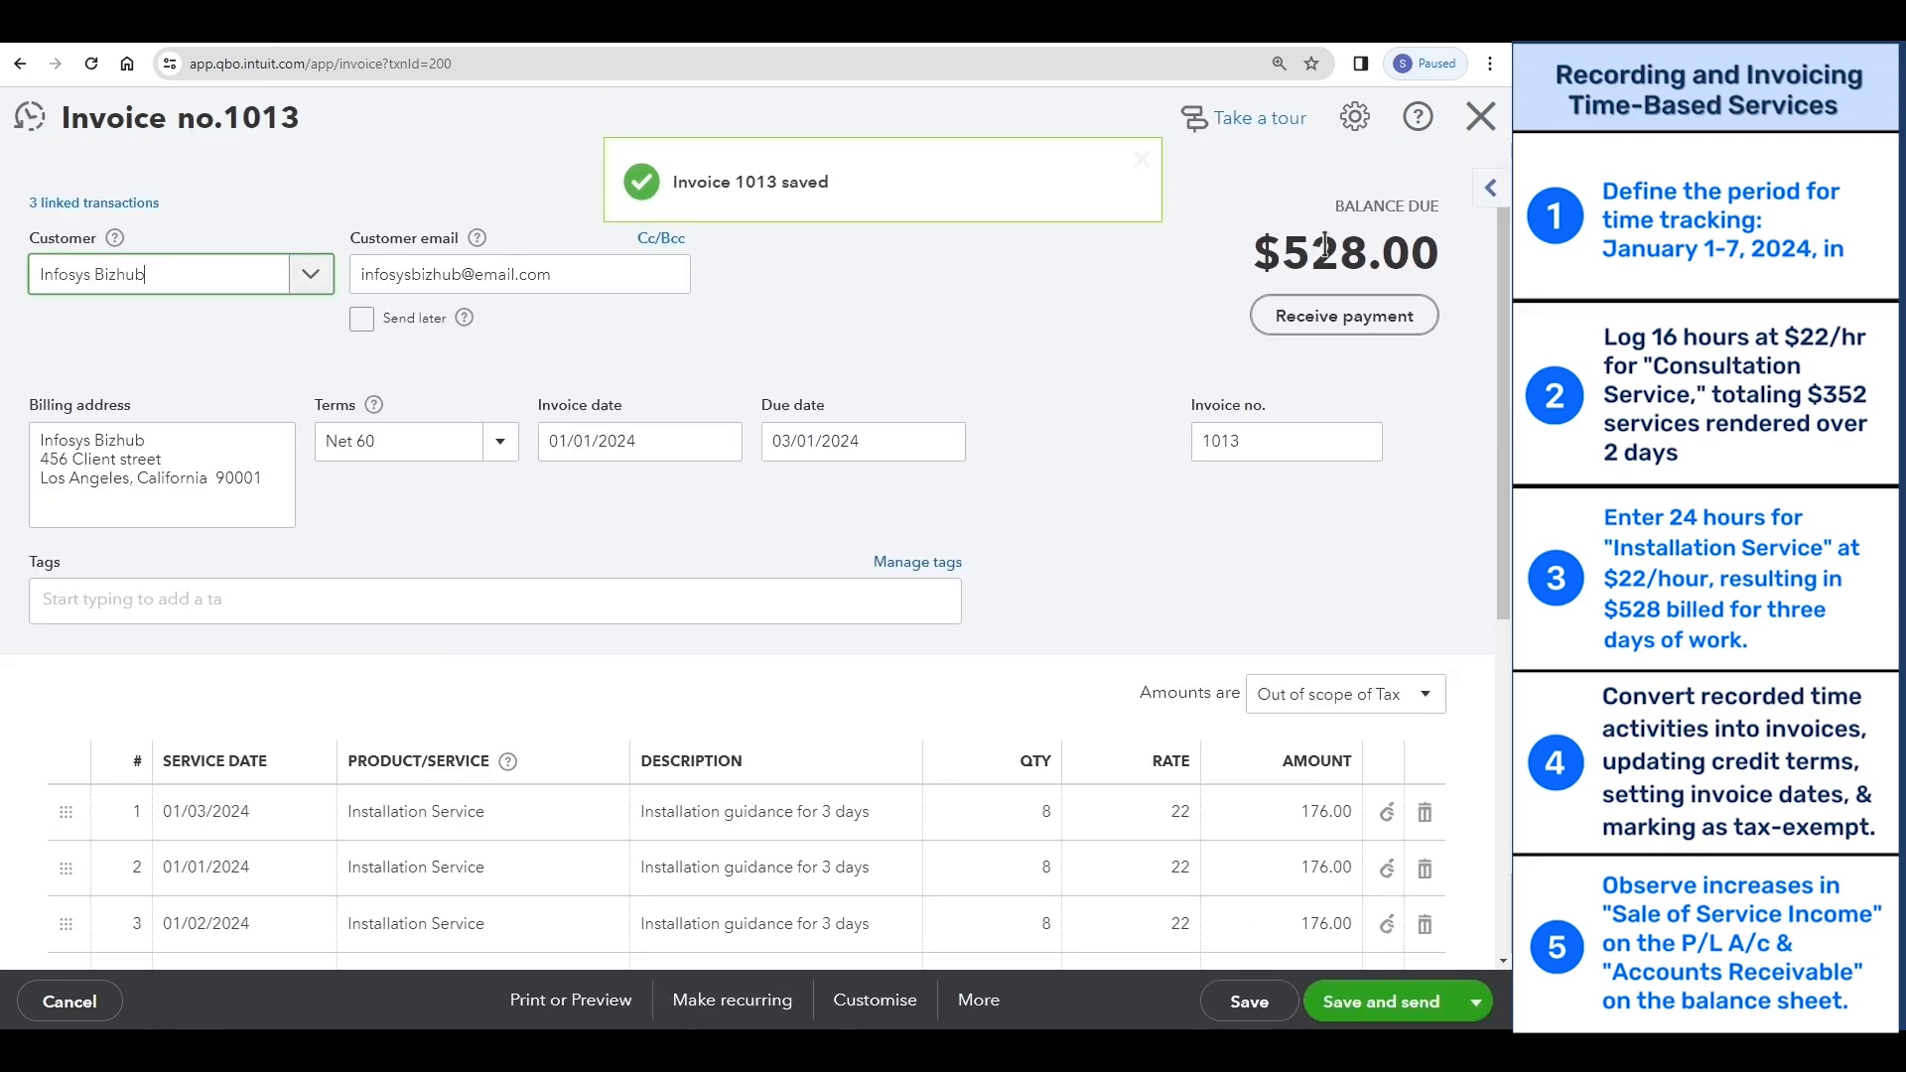
- Close the saved invoice and open the Profit and Loss report to check Sale of Service Income
{"action": "left_click", "coordinate": [1480, 117]}
{"action": "left_click", "coordinate": [202, 625]}
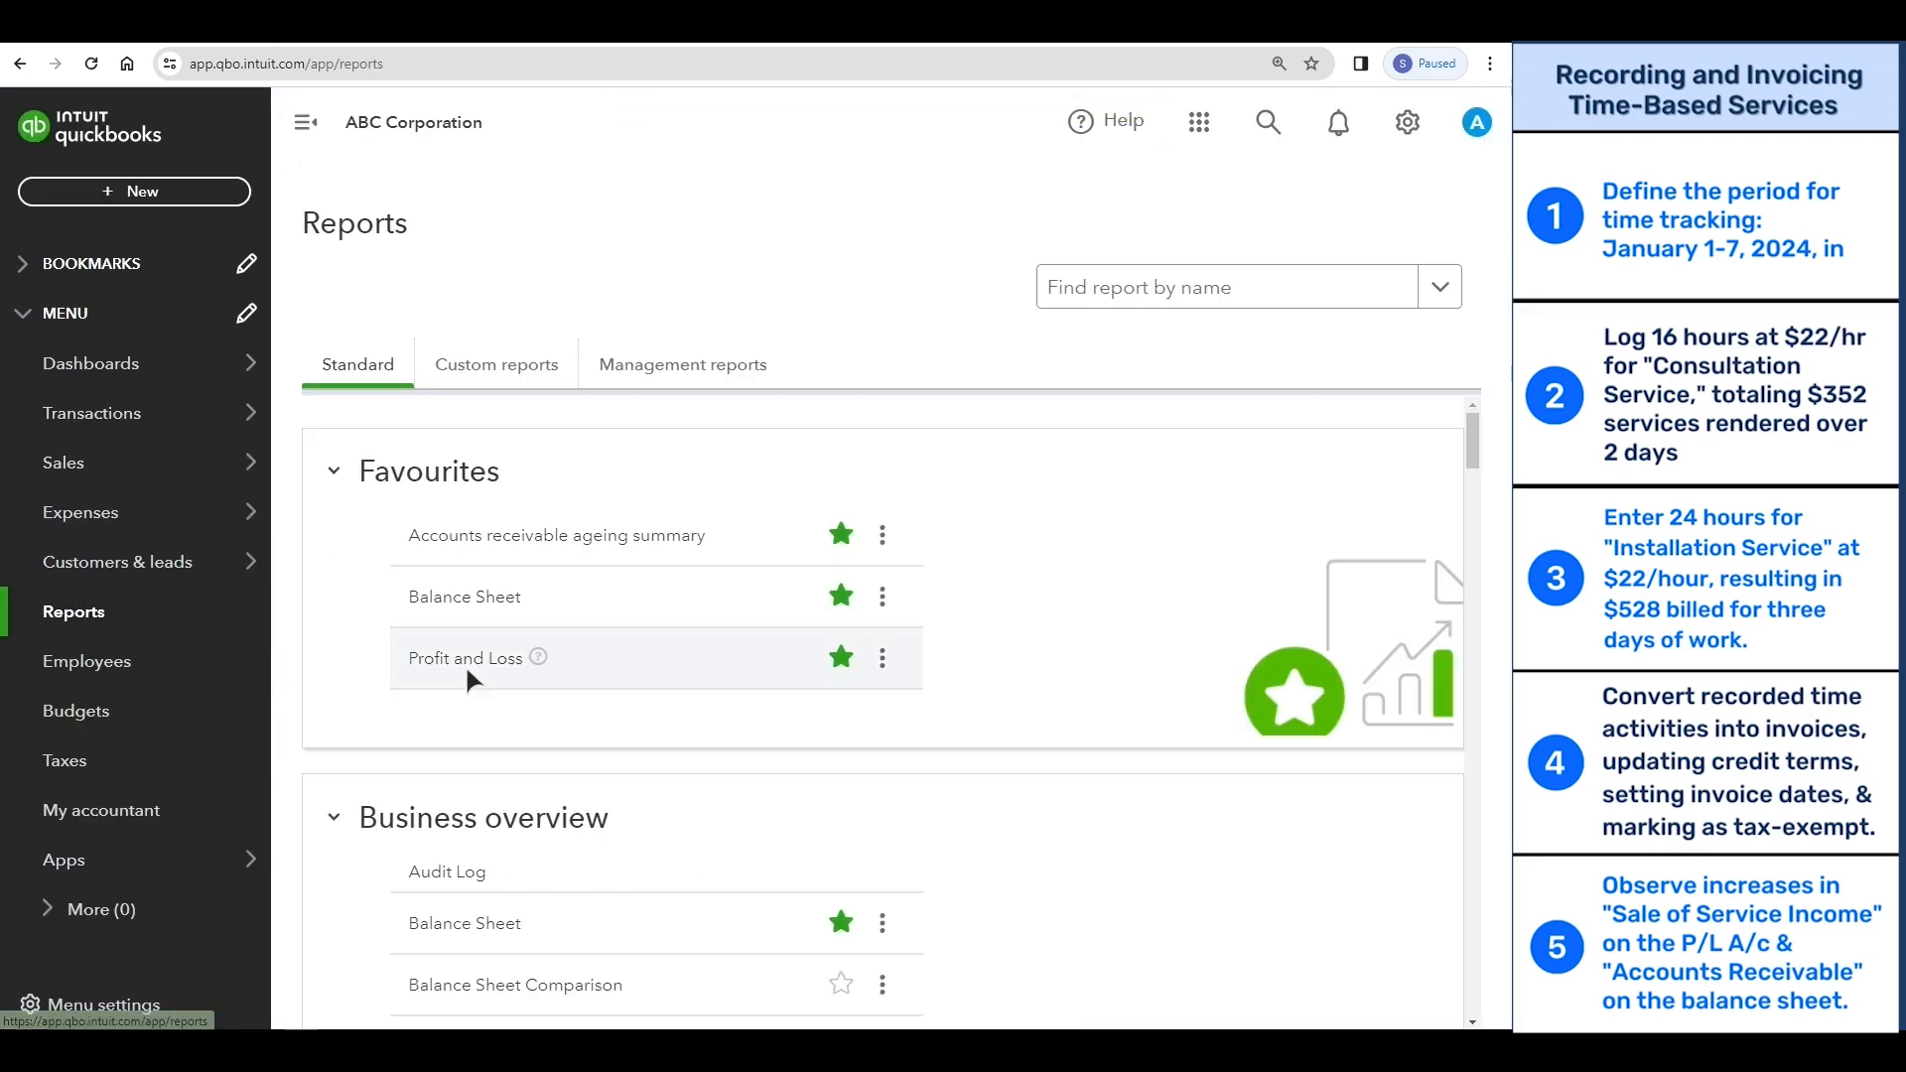
{"action": "left_click", "coordinate": [464, 664]}
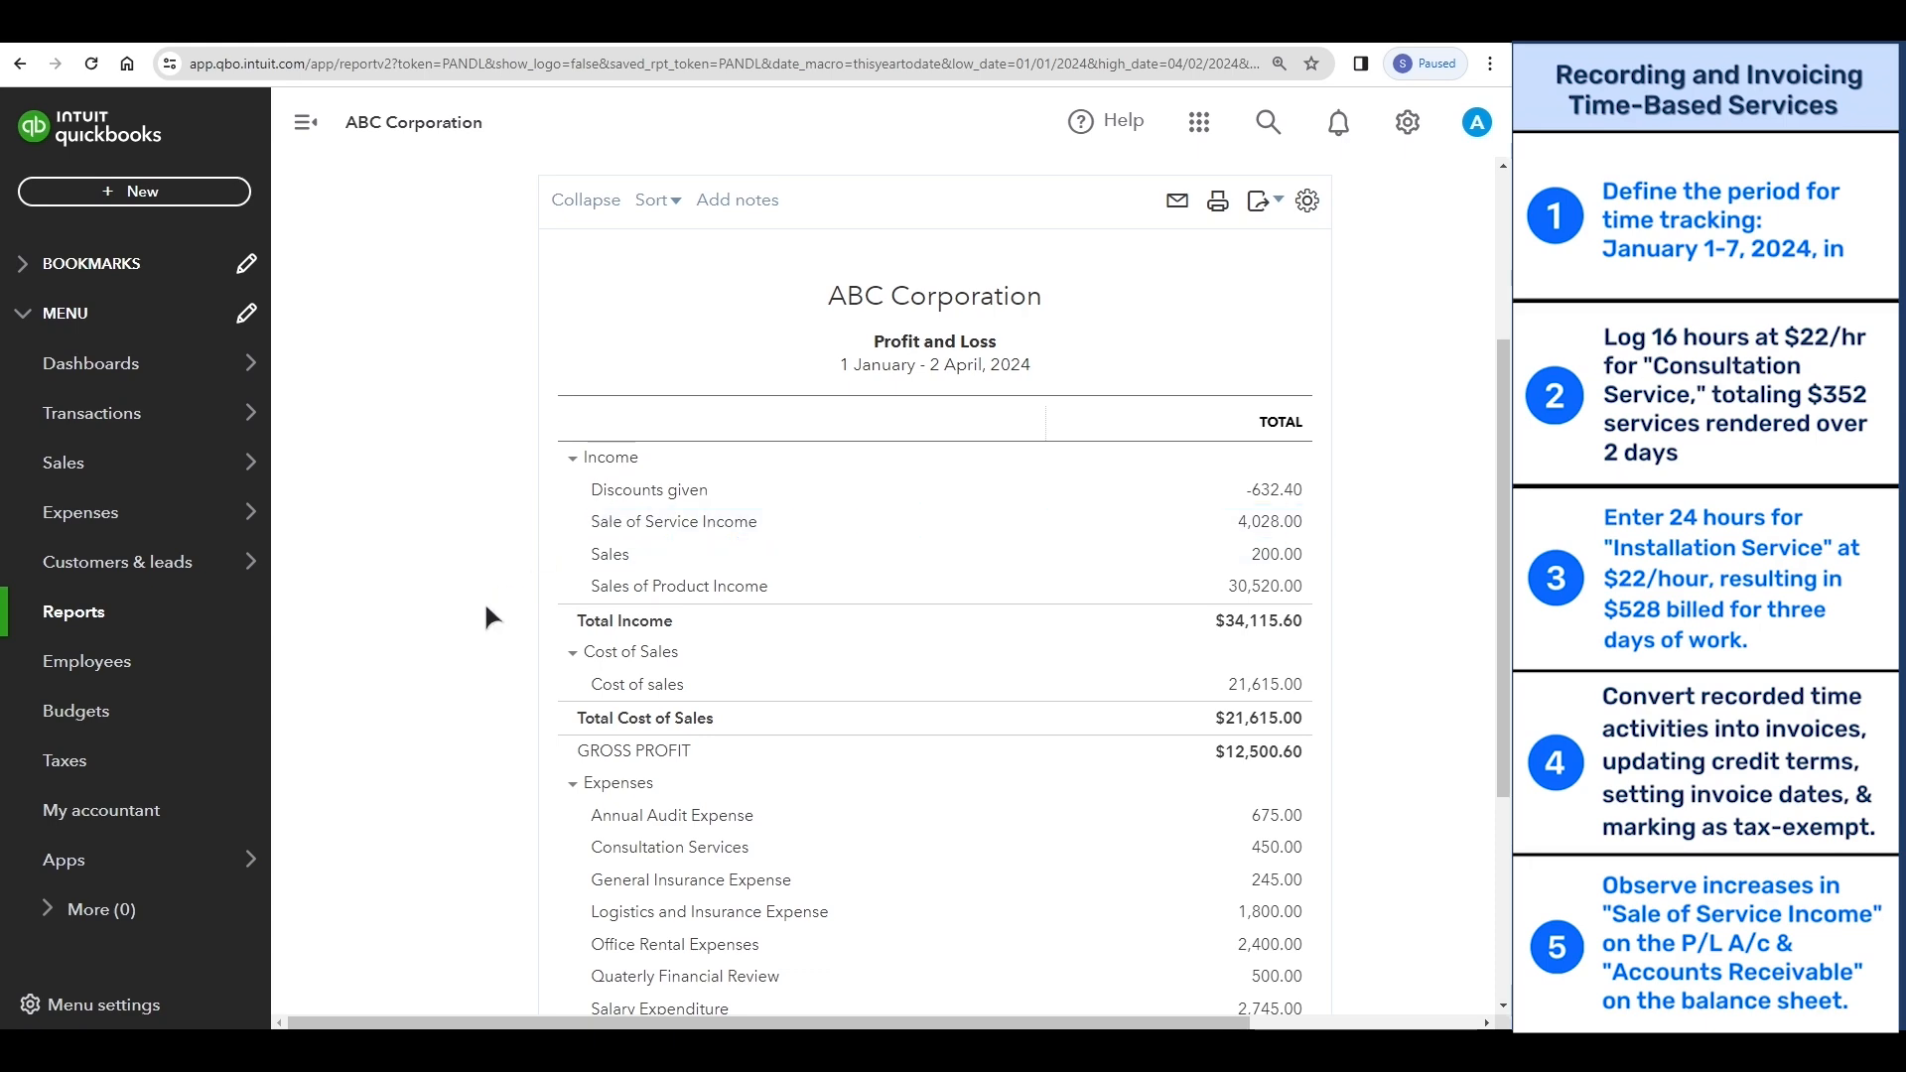
- Review Accounts Receivable and the rest of the Balance Sheet report, and return to the home dashboard
{"action": "left_click", "coordinate": [139, 616]}
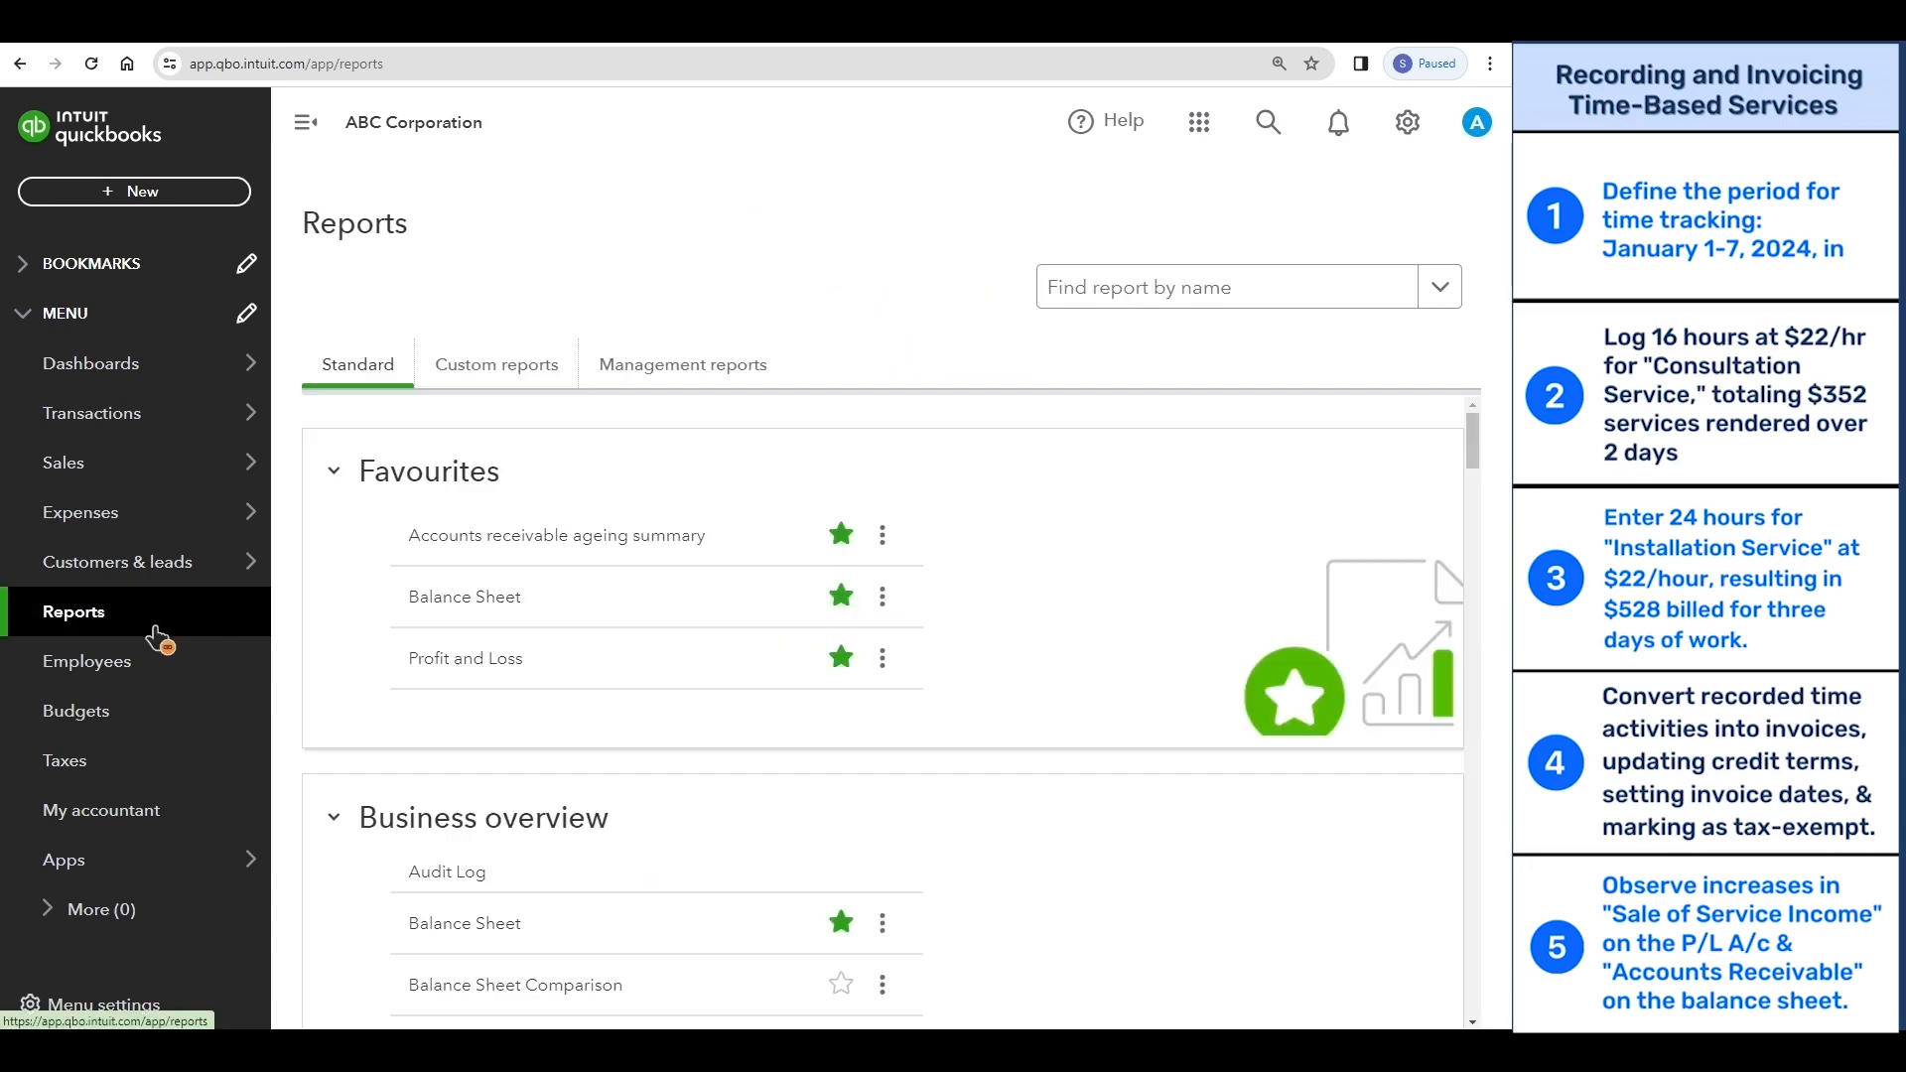
{"action": "left_click", "coordinate": [455, 767]}
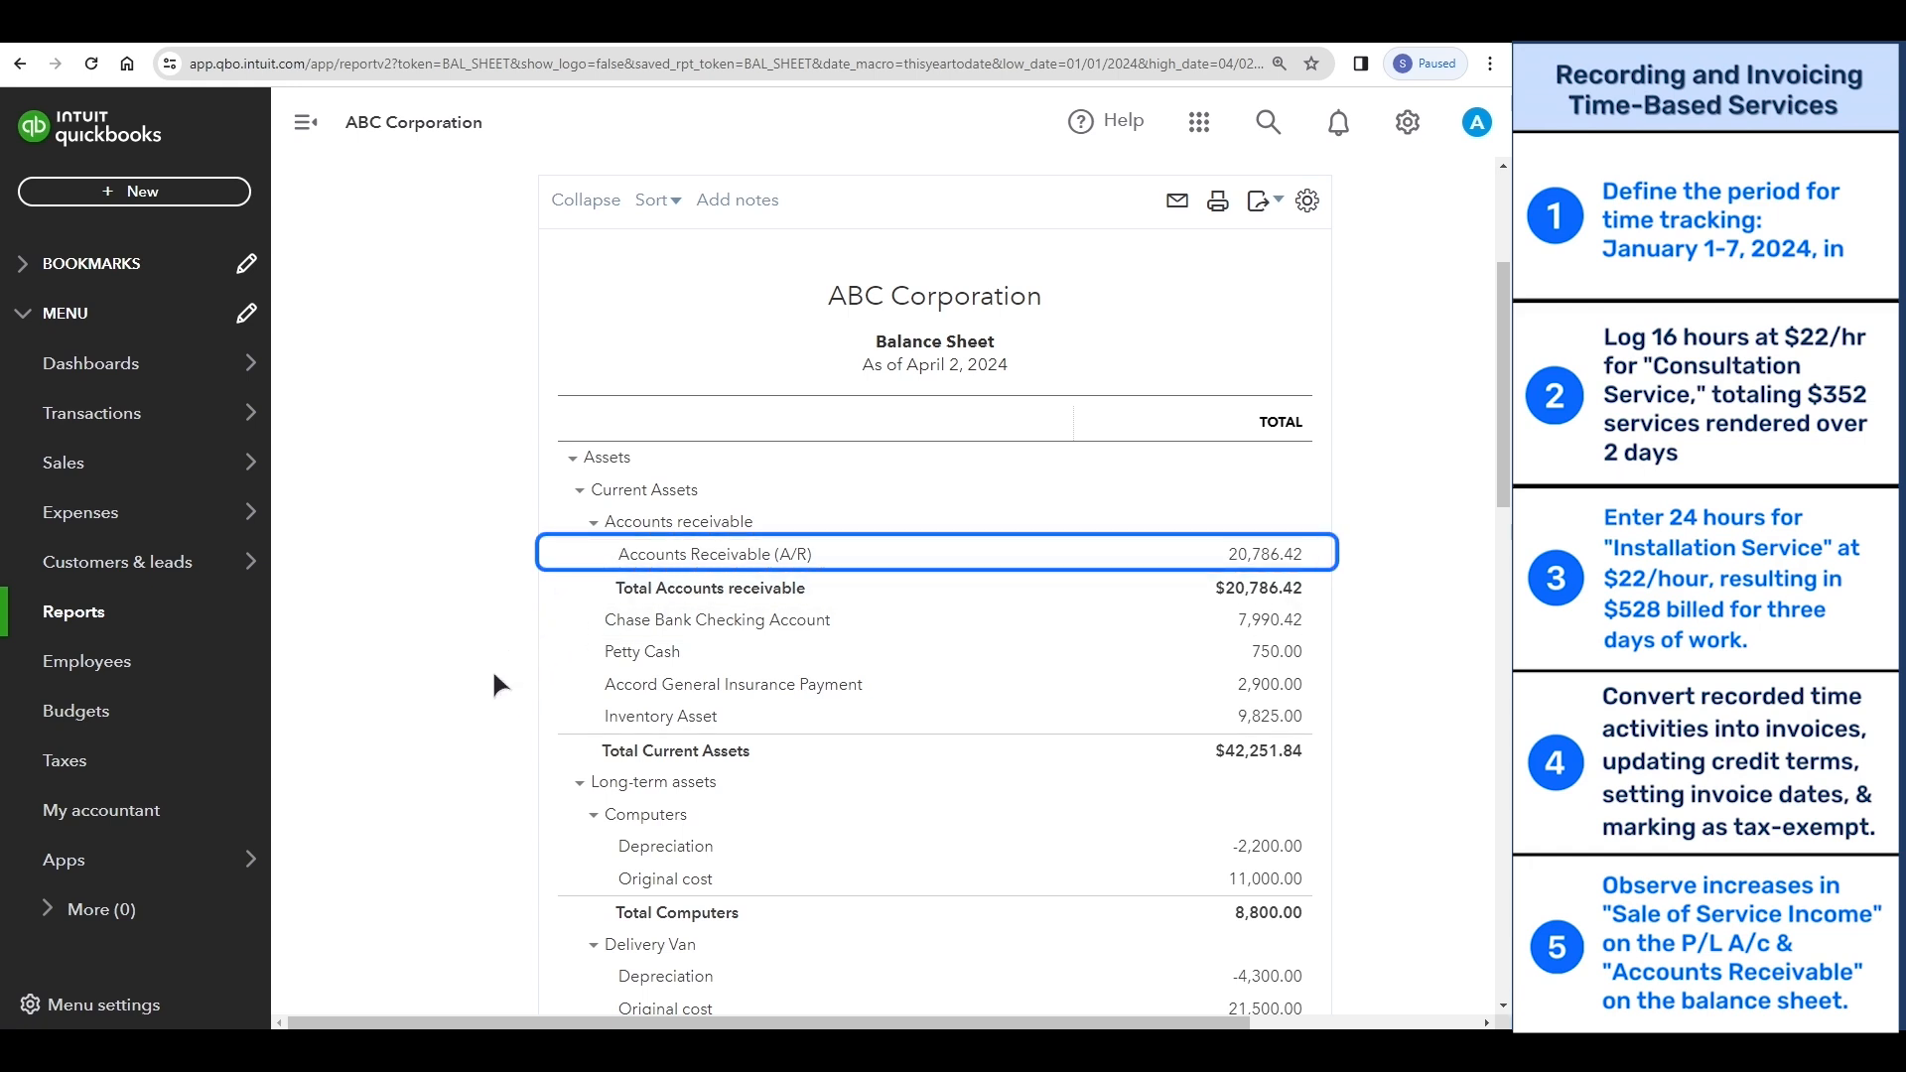
{"action": "scroll", "coordinate": [494, 670], "scroll_direction": "down", "scroll_amount": 10}
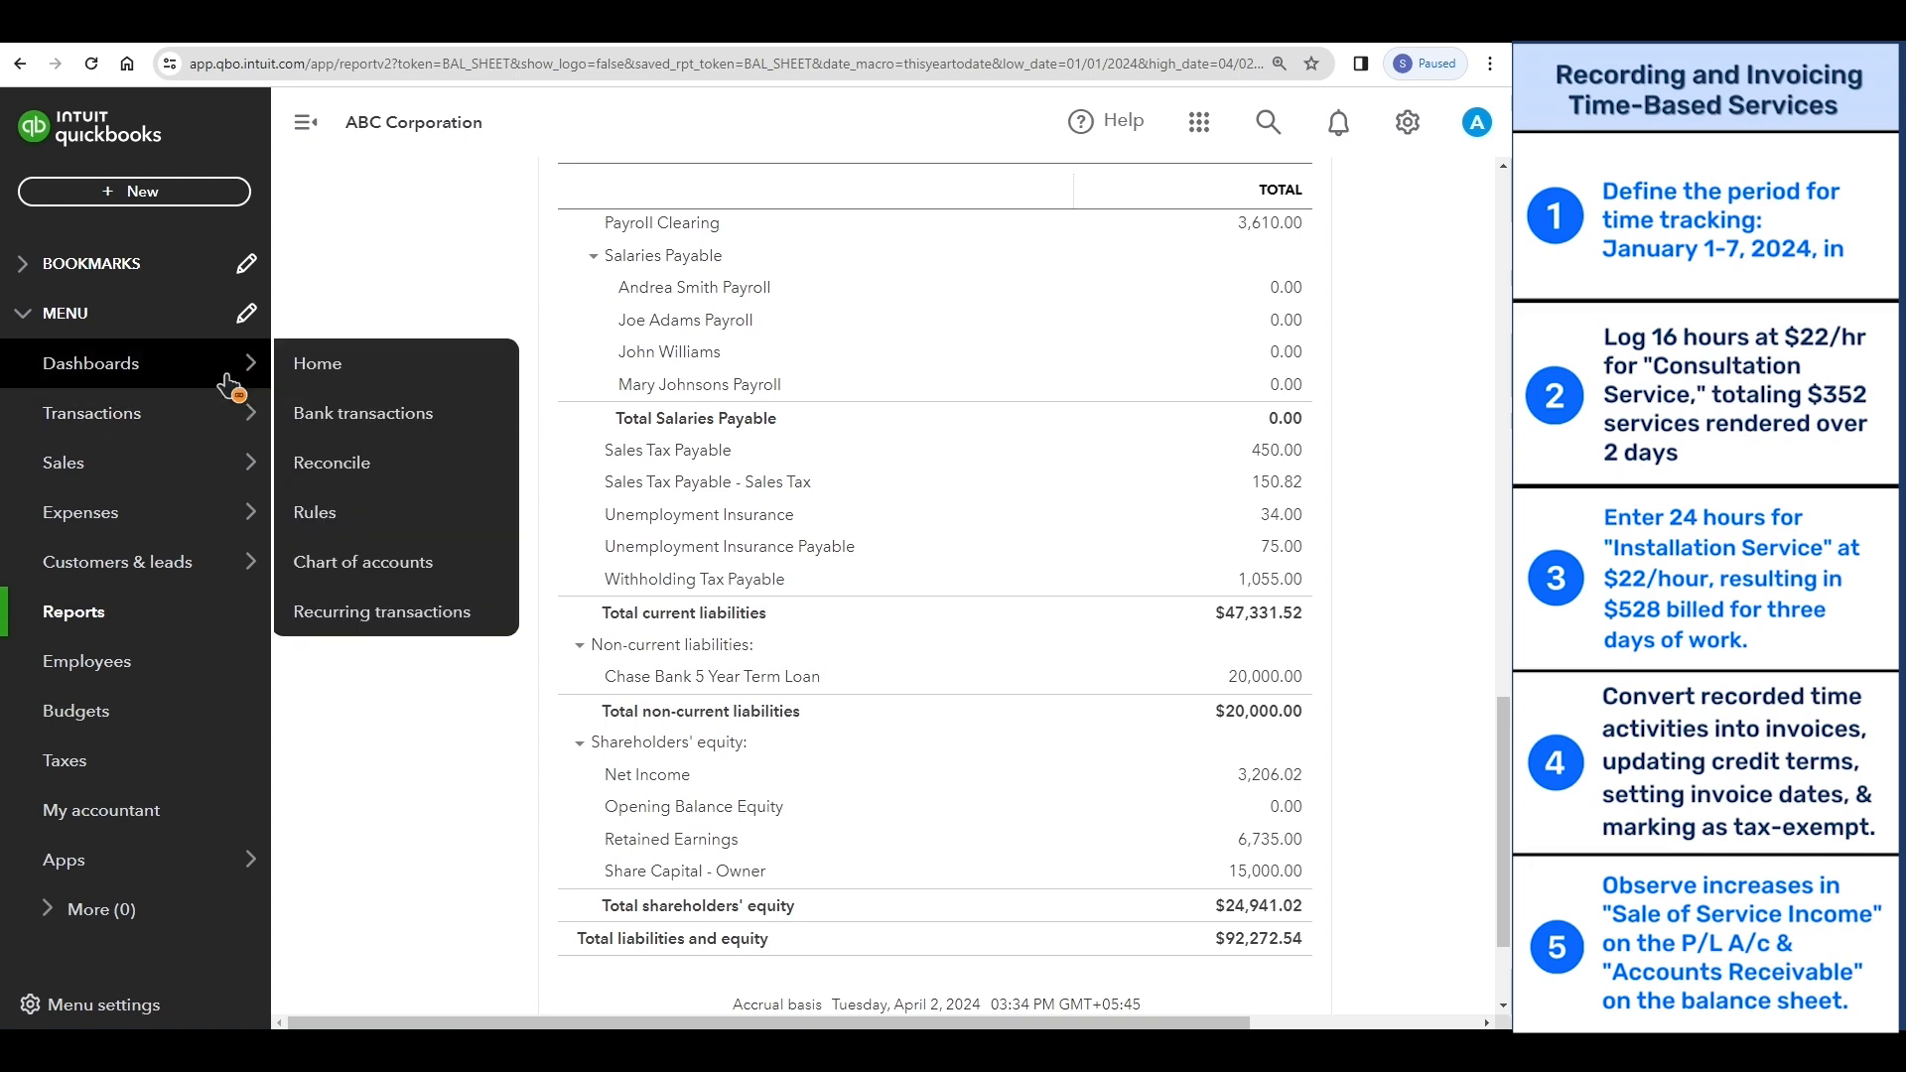
{"action": "left_click", "coordinate": [324, 377]}
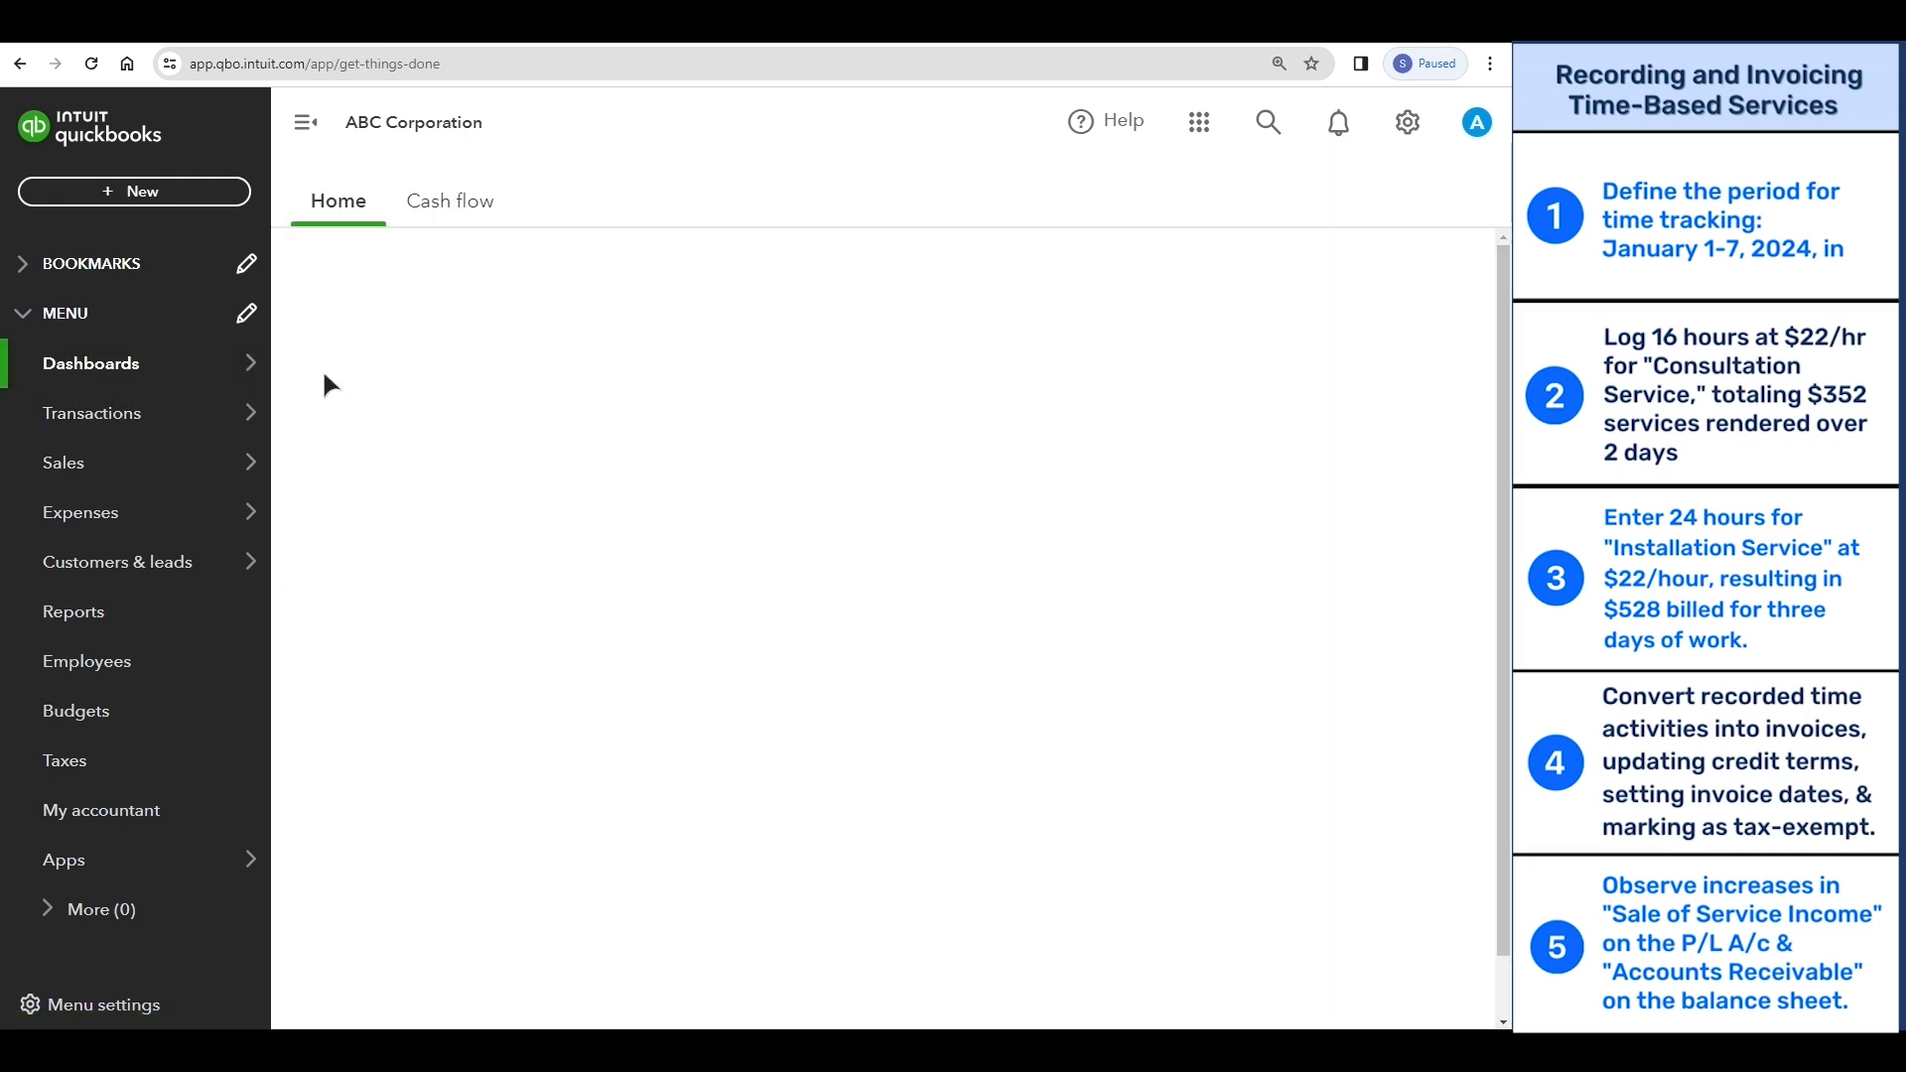